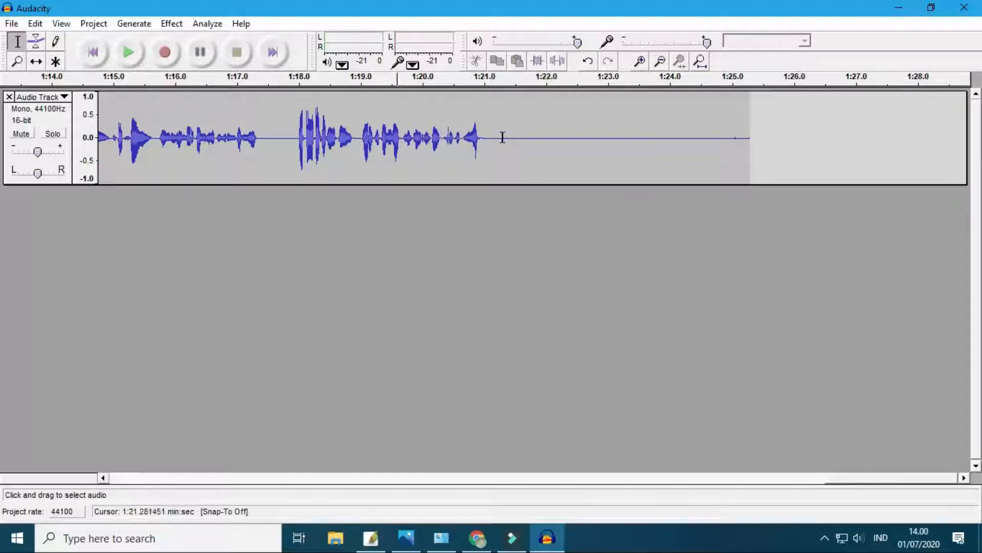
left_click_drag(503, 137, 440, 135)
left_click(544, 147)
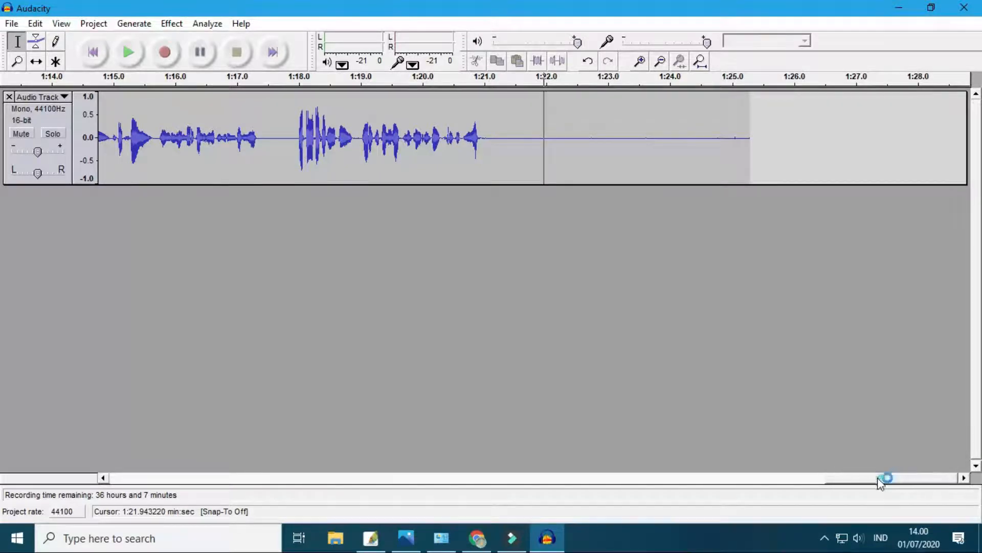
left_click_drag(880, 481, 925, 494)
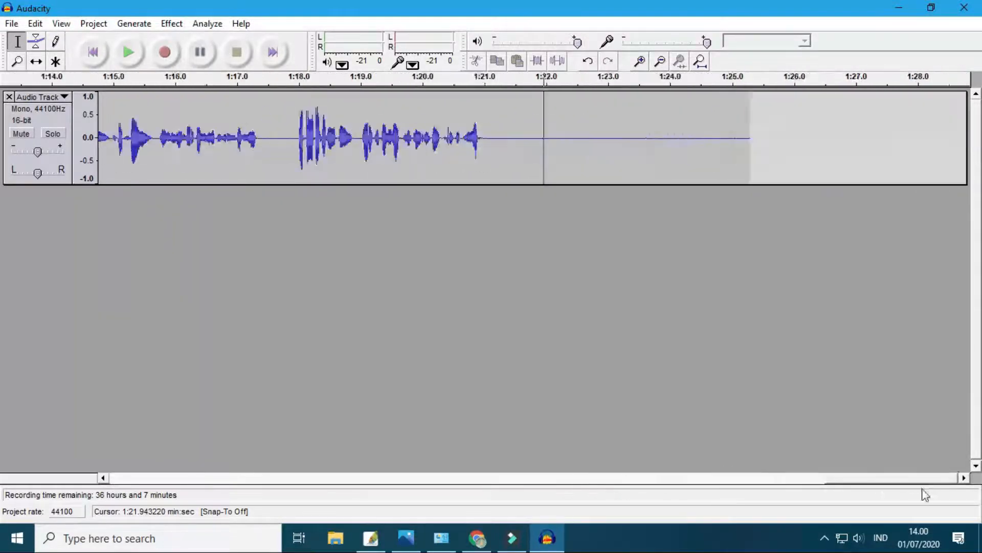
left_click_drag(548, 141, 213, 141)
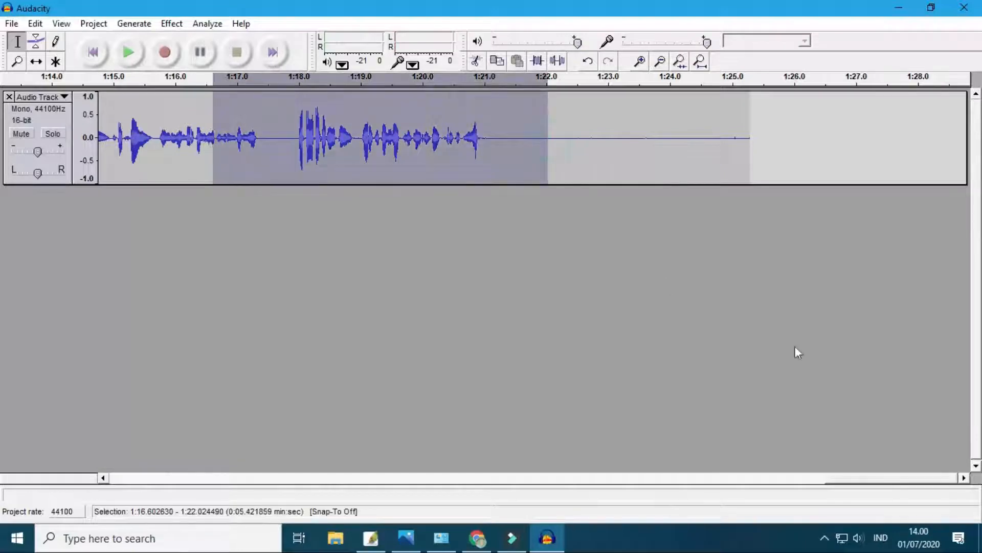
left_click(885, 476)
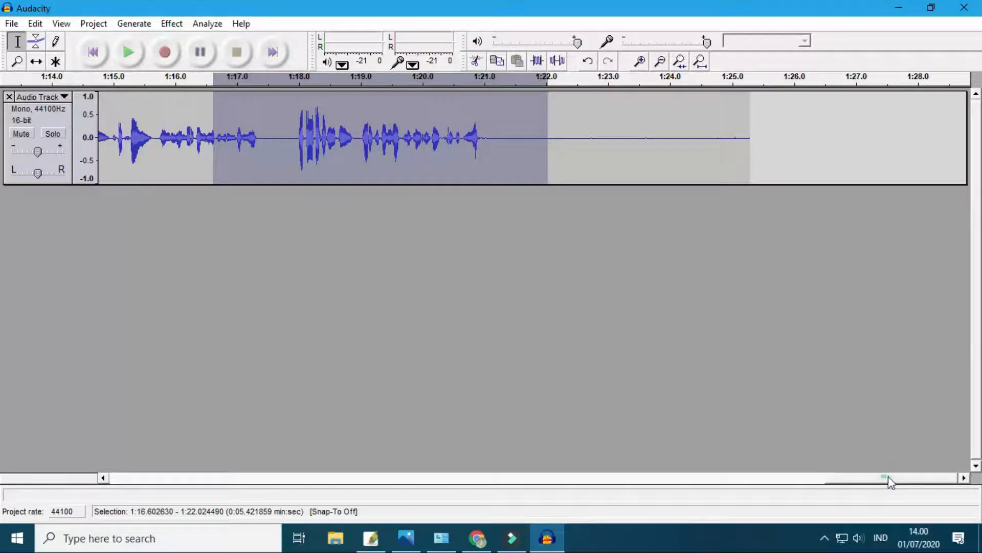
left_click(964, 480)
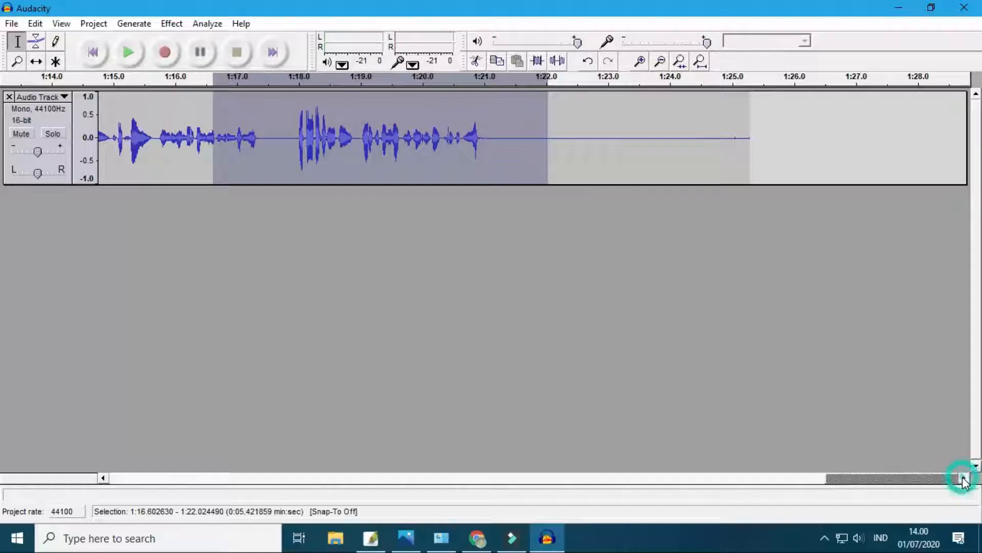
left_click(964, 480)
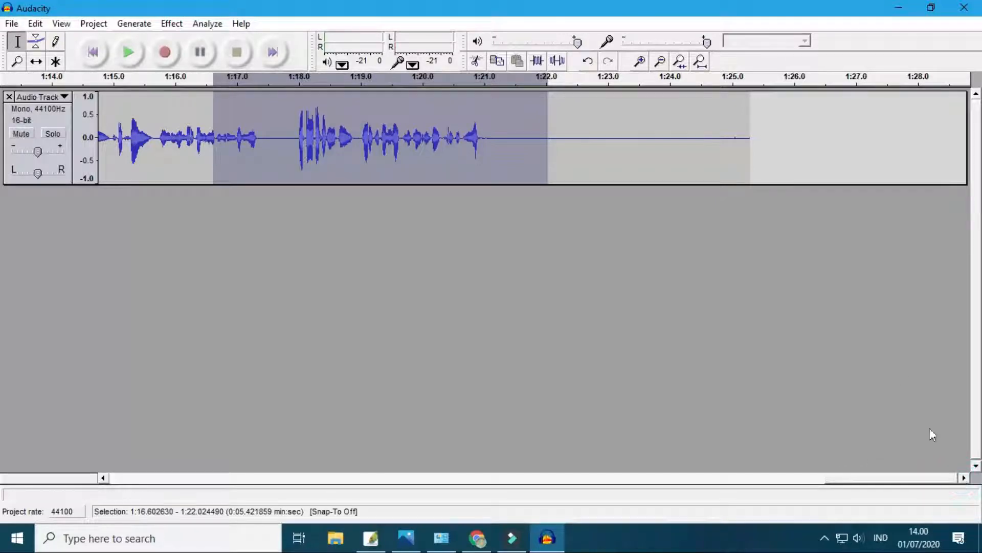
left_click(730, 146)
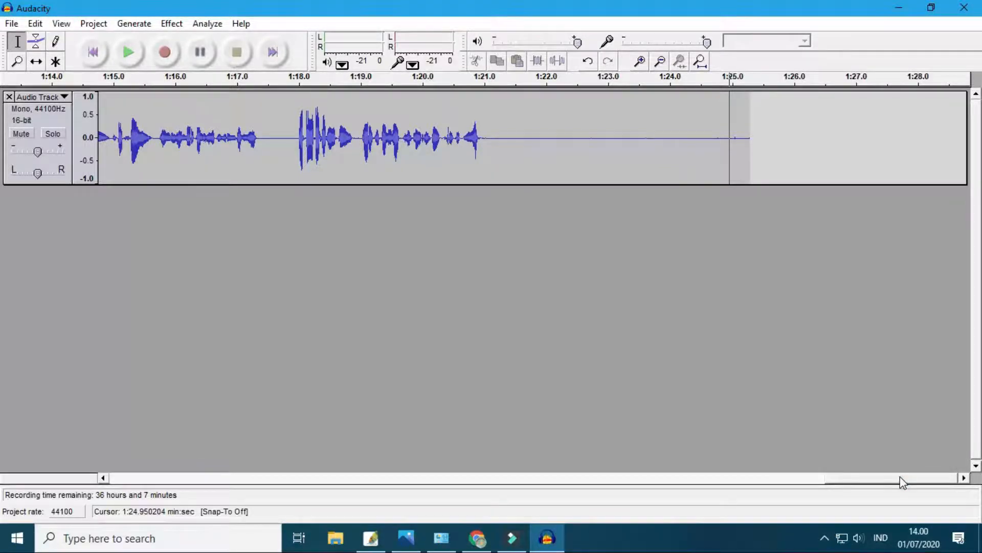
- Play the recording from about 0.8 s at the start of the track and raise the speaker volume to 42
left_click_drag(902, 481, 146, 461)
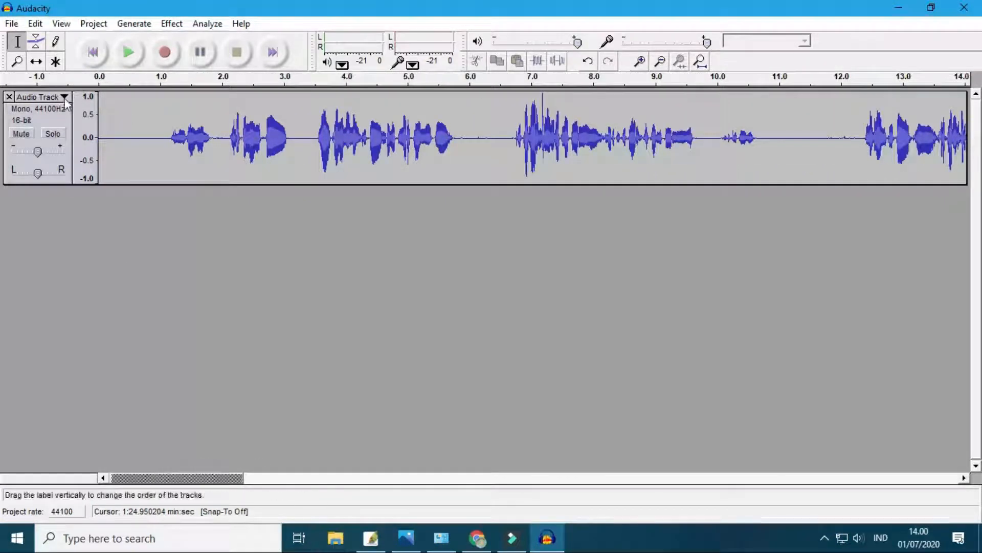
left_click(151, 138)
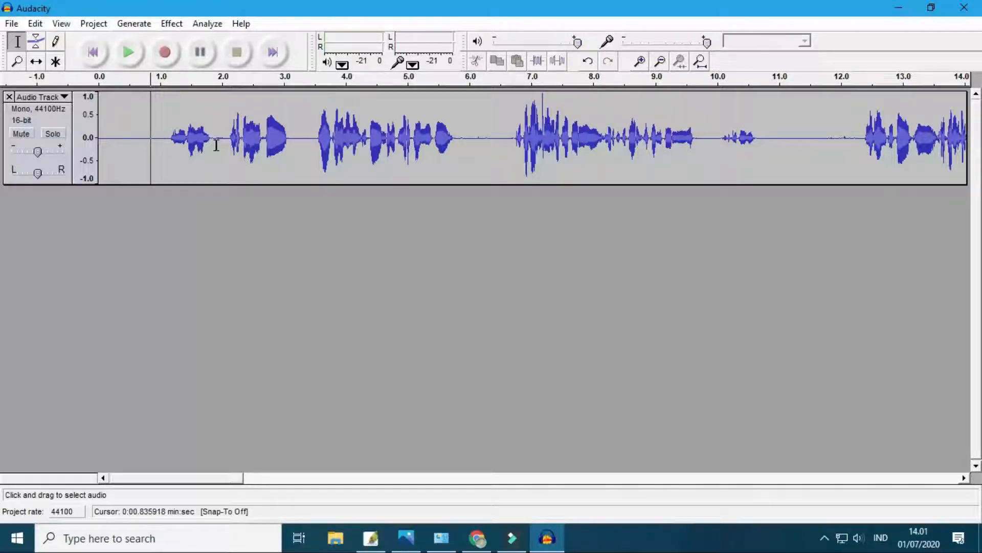
key("space")
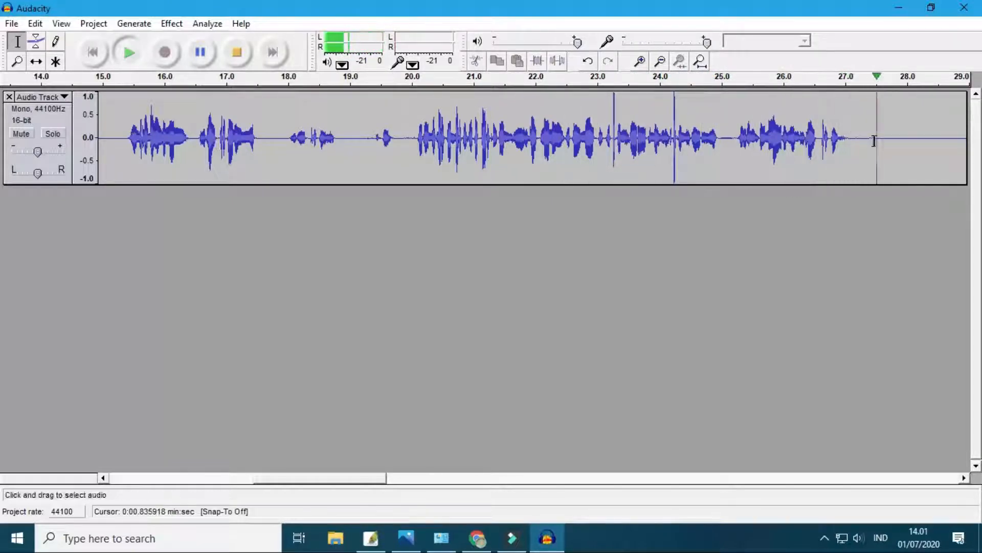
left_click(859, 545)
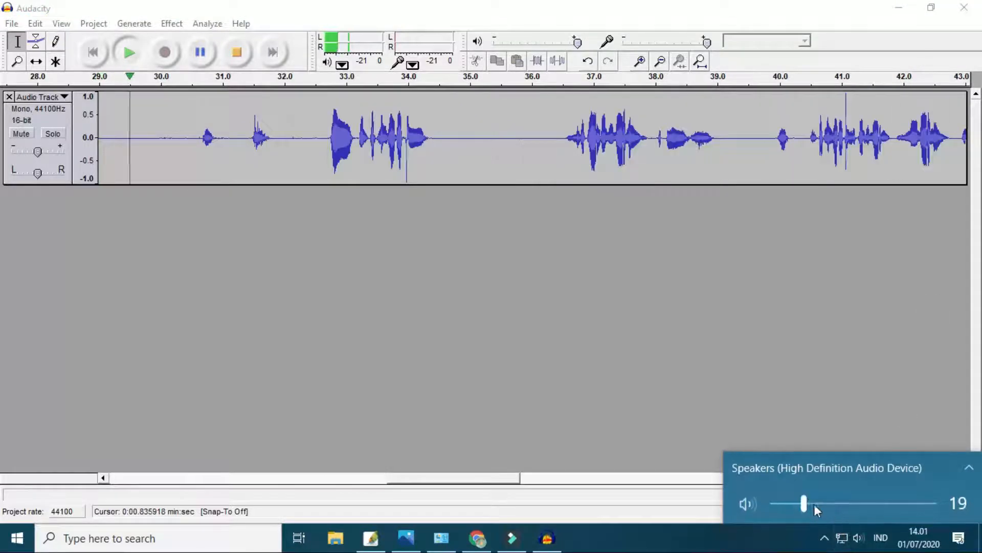
left_click_drag(814, 505, 841, 509)
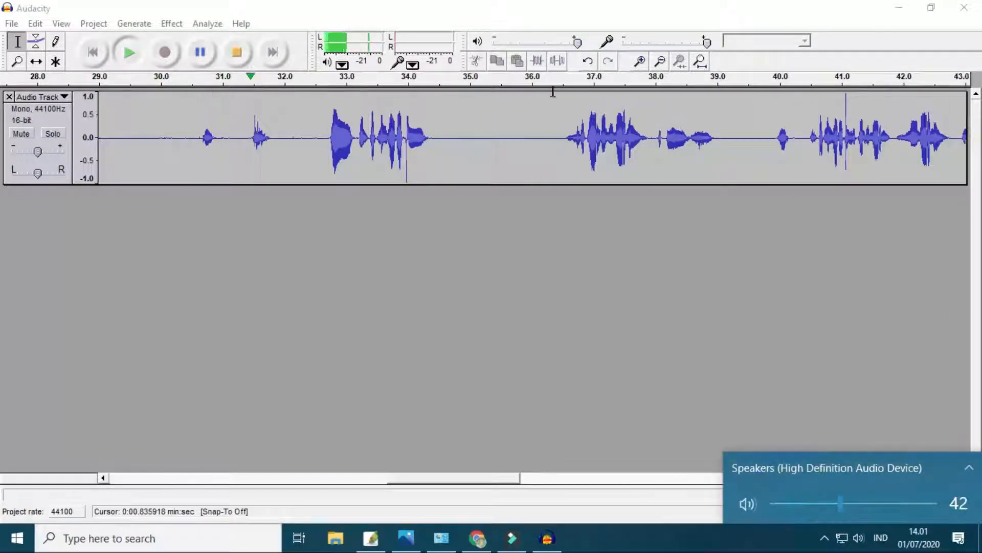
left_click(551, 107)
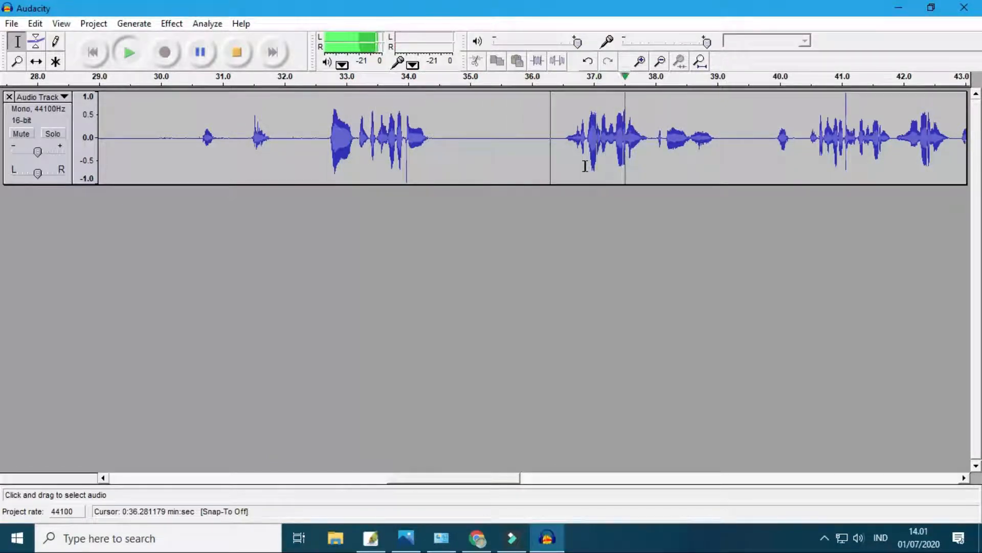
key("space")
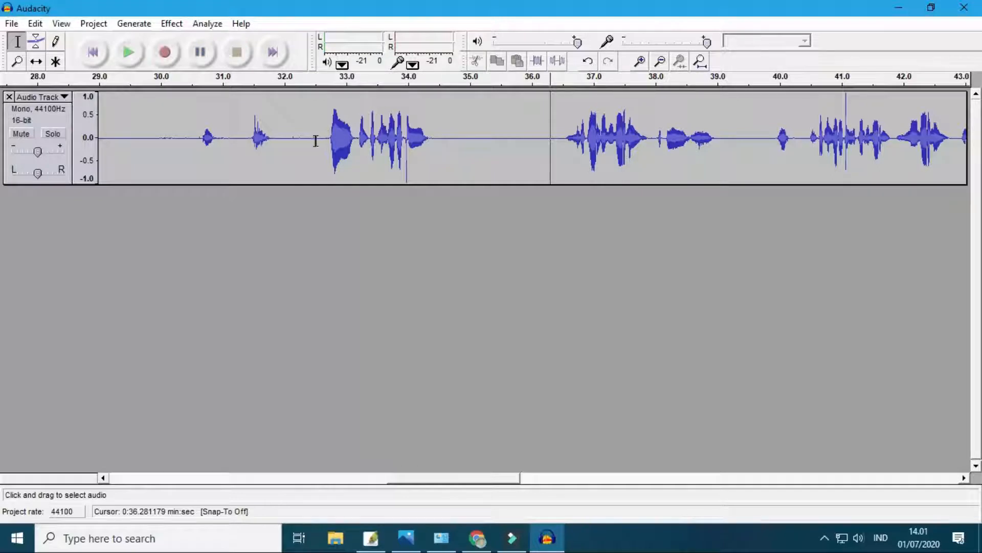
- Listen to the speech that starts just after 32.4 s to find the cut point
left_click_drag(302, 142, 363, 152)
left_click(375, 137)
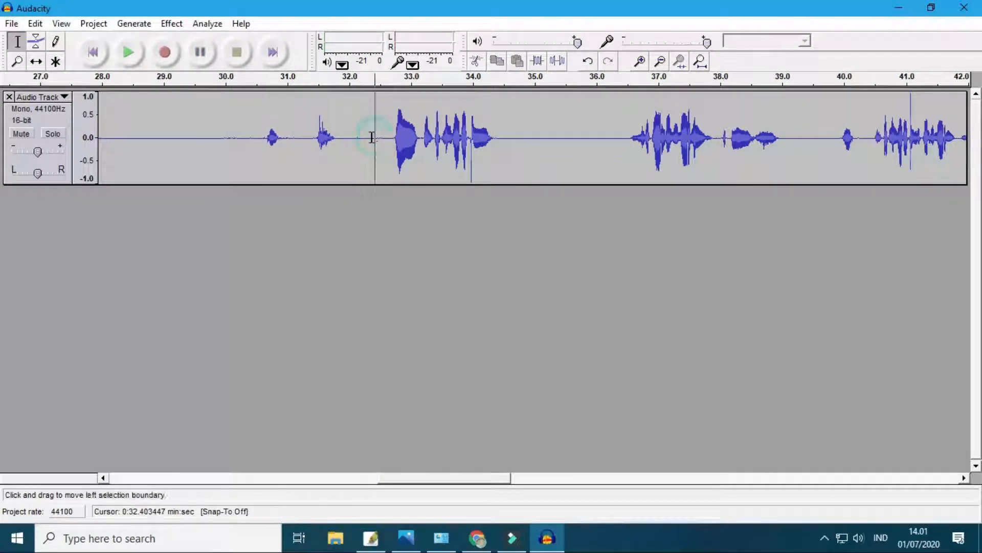
key("space")
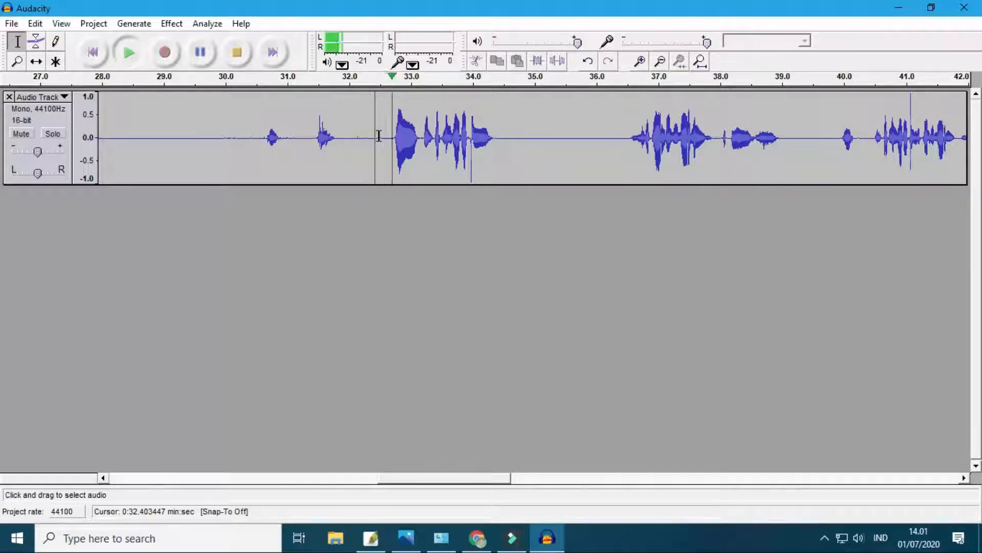
key("space")
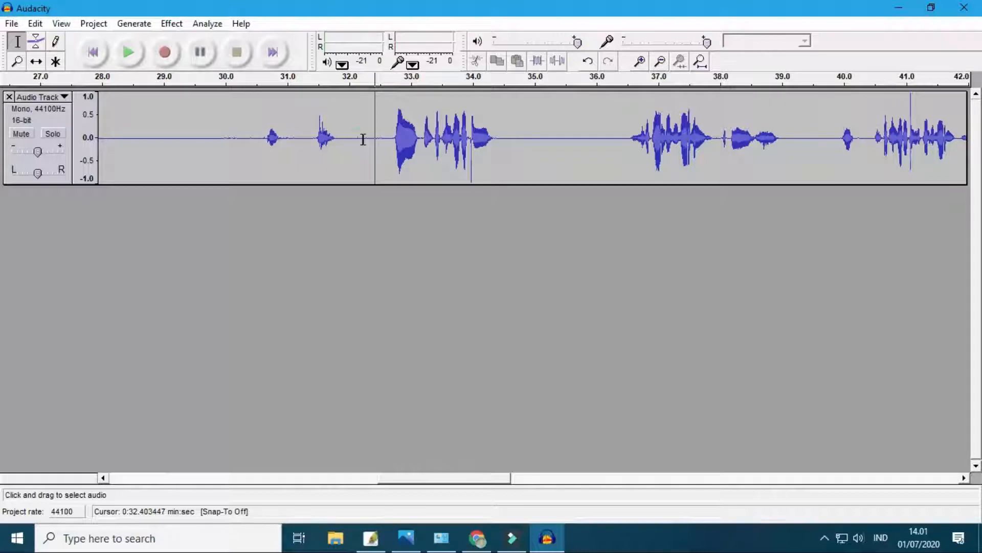
left_click_drag(363, 139, 330, 137)
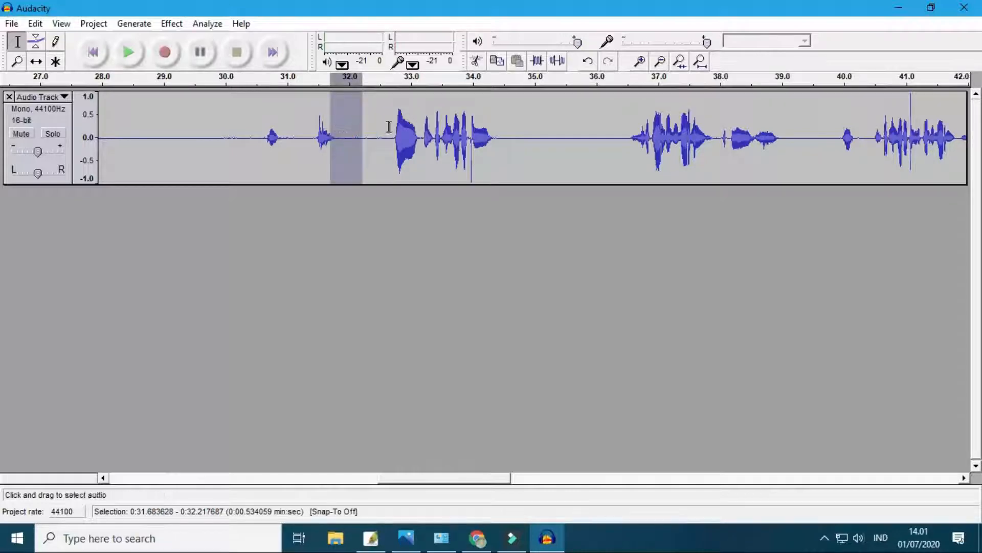
left_click(376, 138)
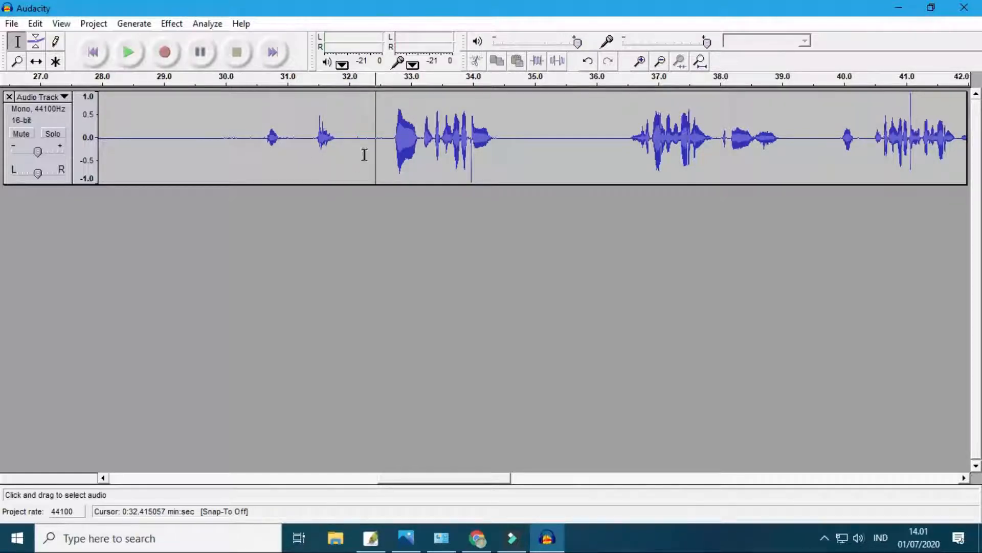
left_click(369, 136)
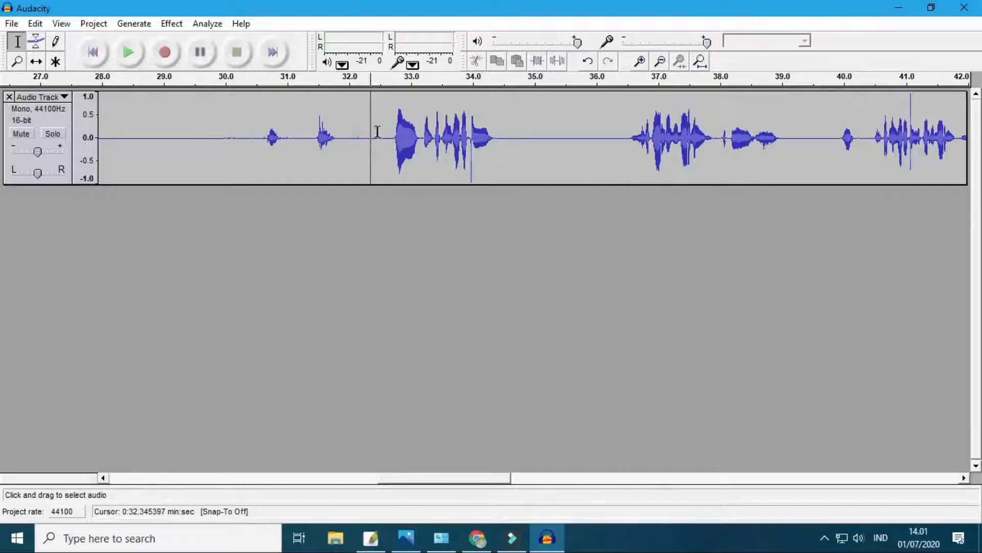
left_click(378, 136)
left_click(378, 138)
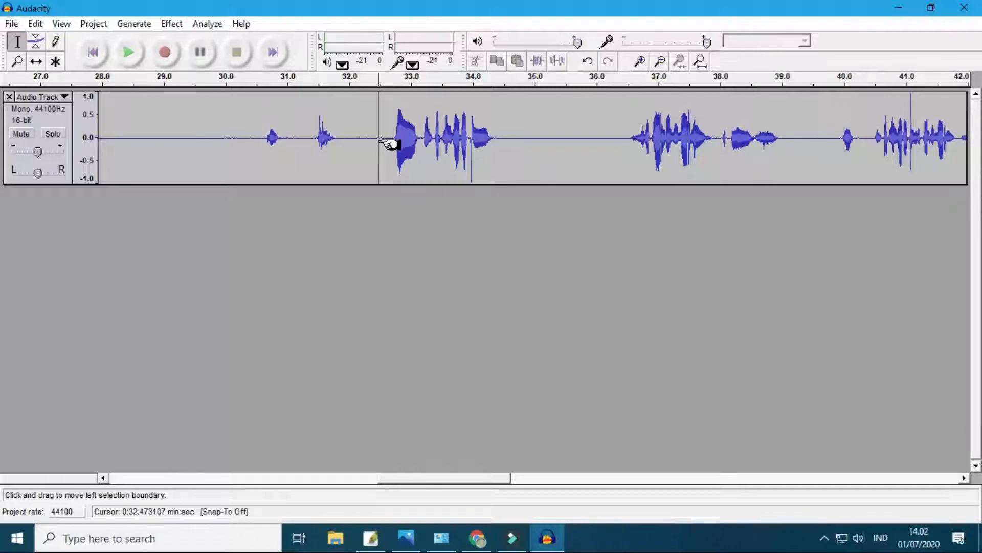
left_click_drag(389, 144, 215, 138)
left_click(360, 138)
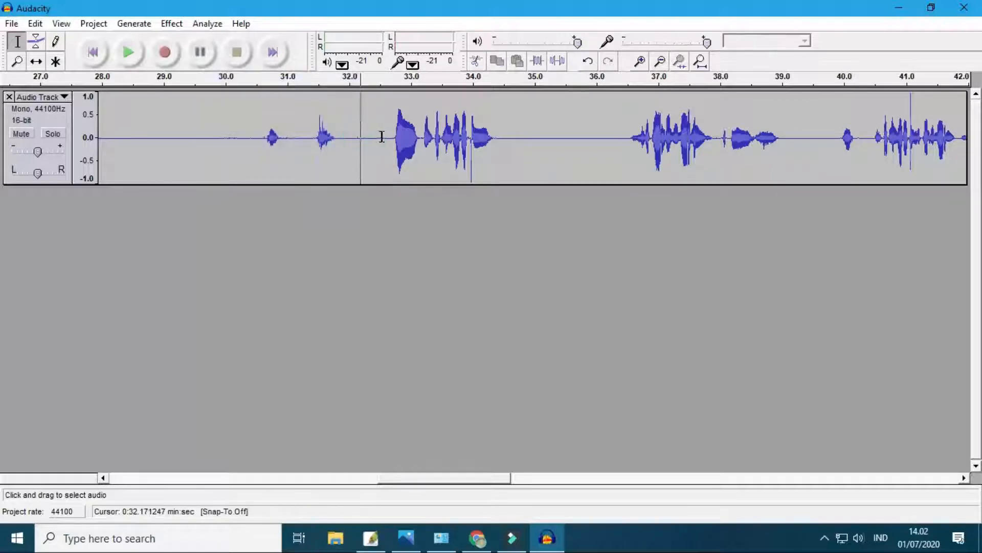
- Delete all audio from the start of the track to about 32.55 s and play back the new beginning
left_click(383, 137)
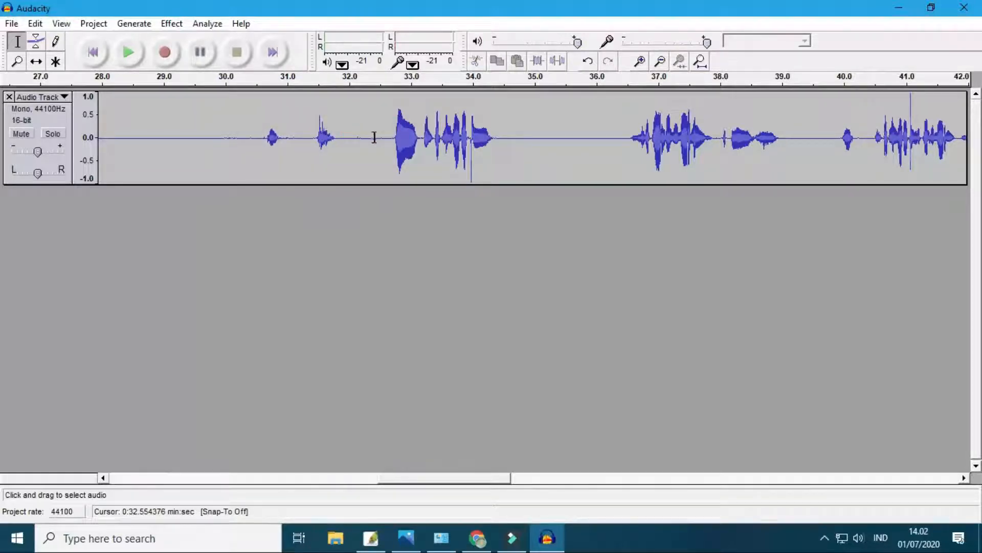
left_click_drag(374, 137, 28, 239)
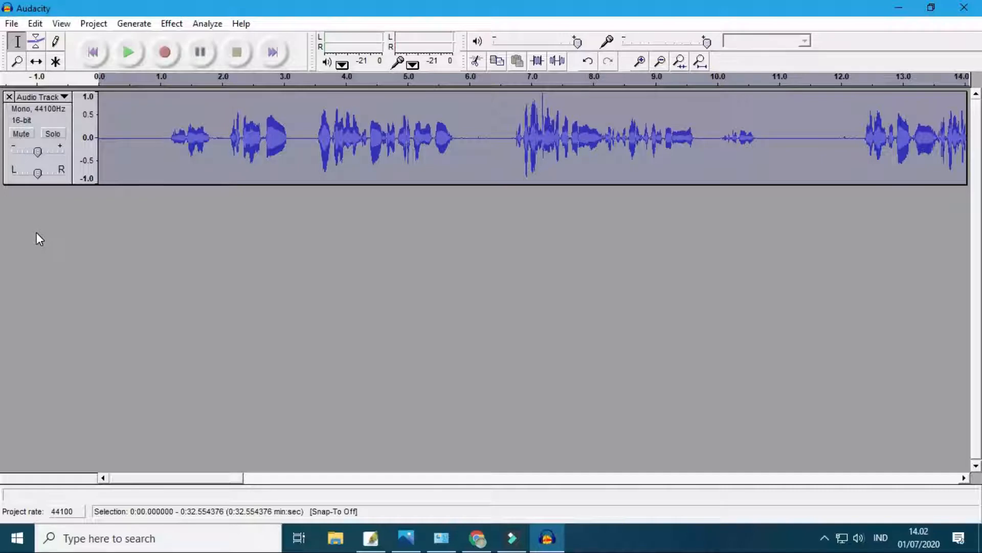
key("Delete")
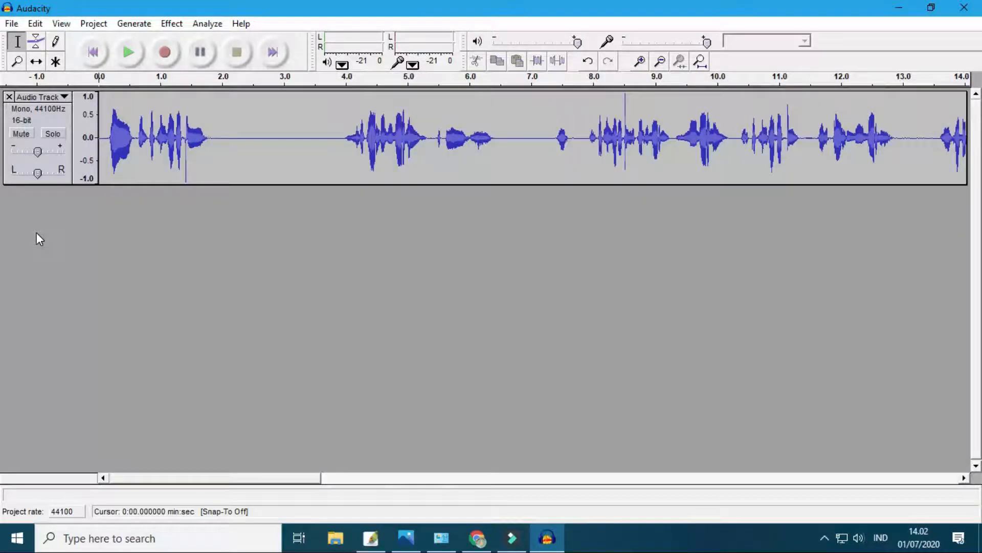
key("space")
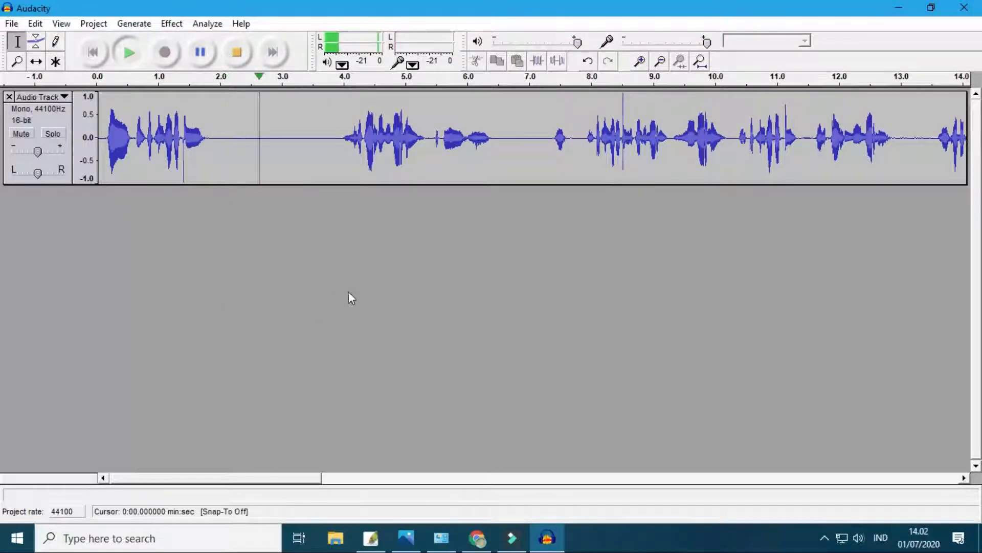
key("space")
- Try removing the first 0.64 s of the track, listen to the beginning, and undo the deletion
left_click_drag(137, 132, 76, 136)
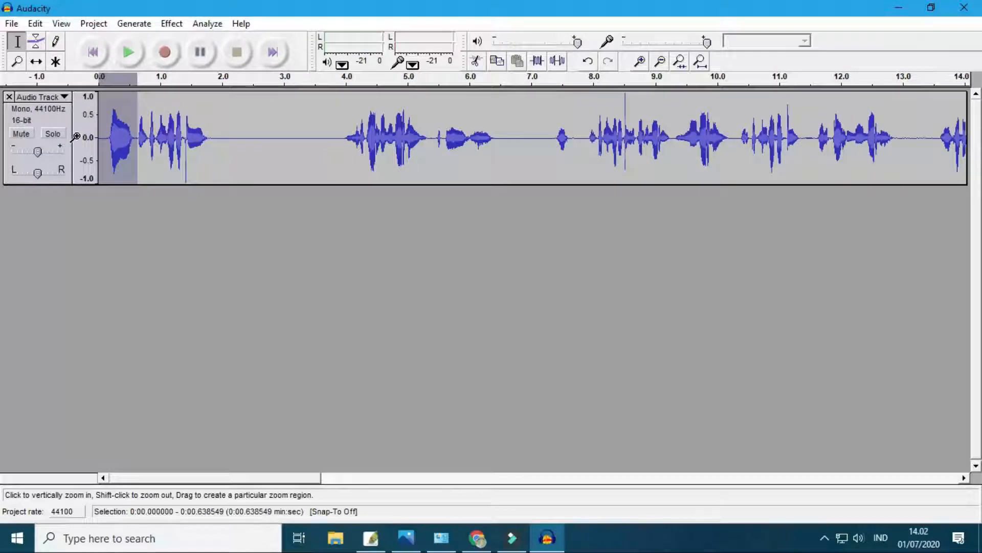
key("space")
key("Delete")
key("space")
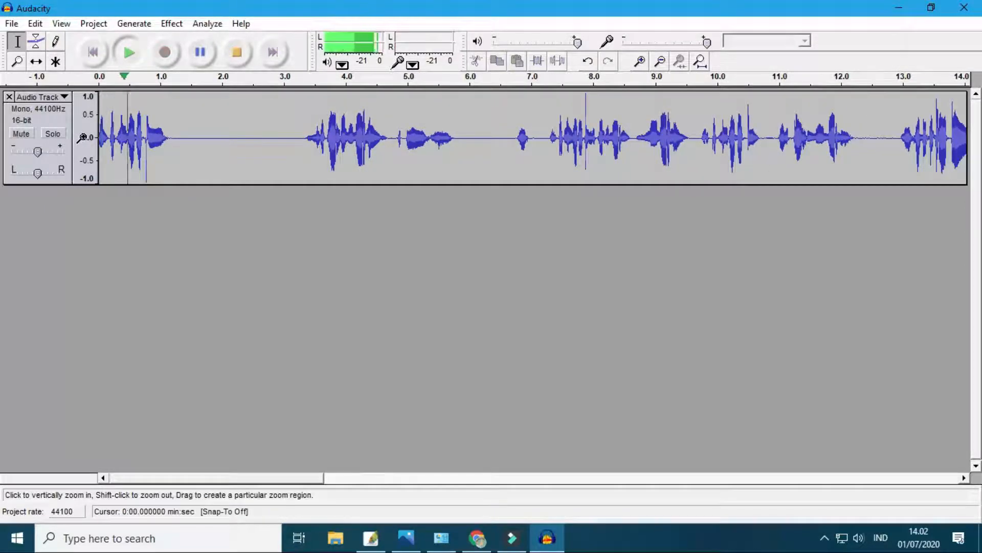
key("space")
key("ctrl+z")
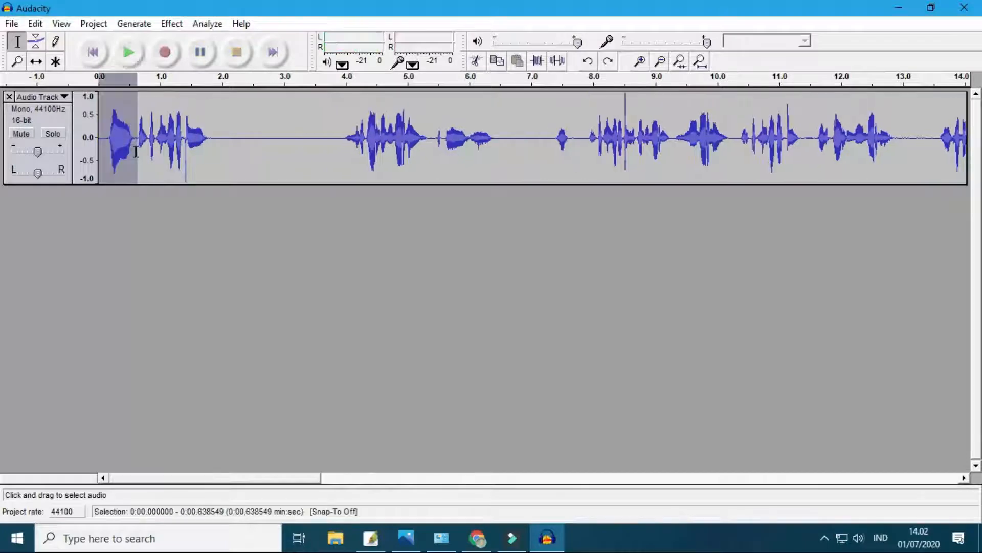
- Delete the first sound between about 0.08 s and 0.6 s and play back the beginning
left_click(134, 142)
left_click_drag(135, 140, 114, 141)
key("Delete")
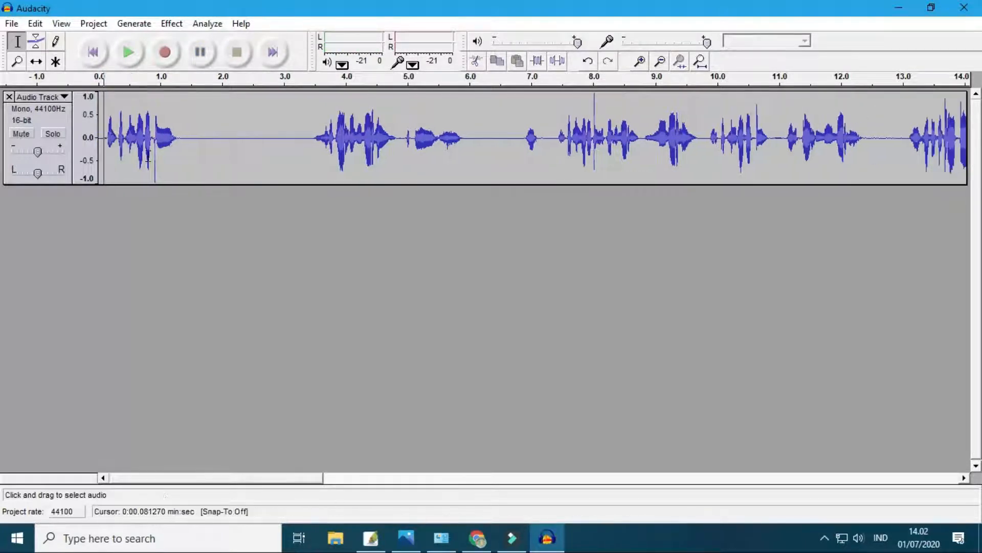
key("space")
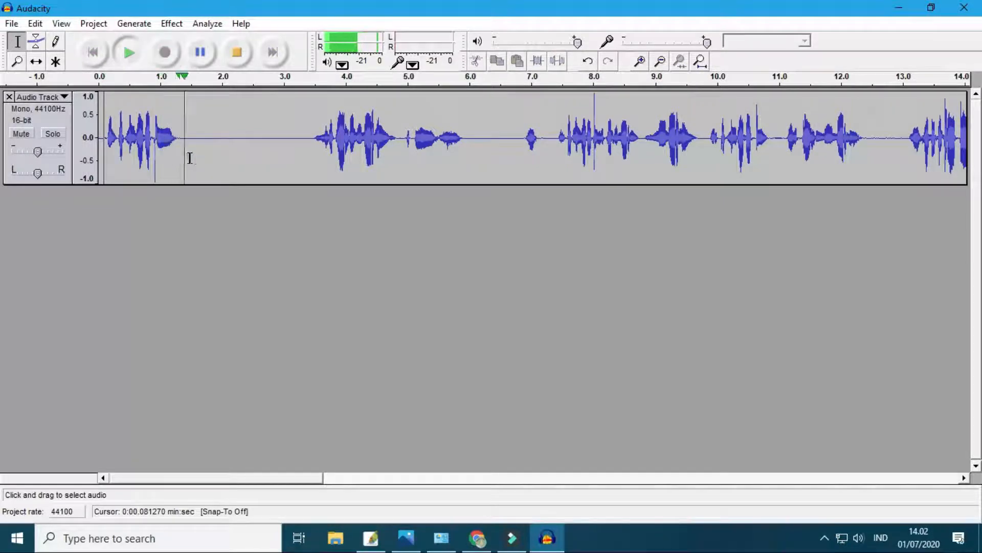
key("space")
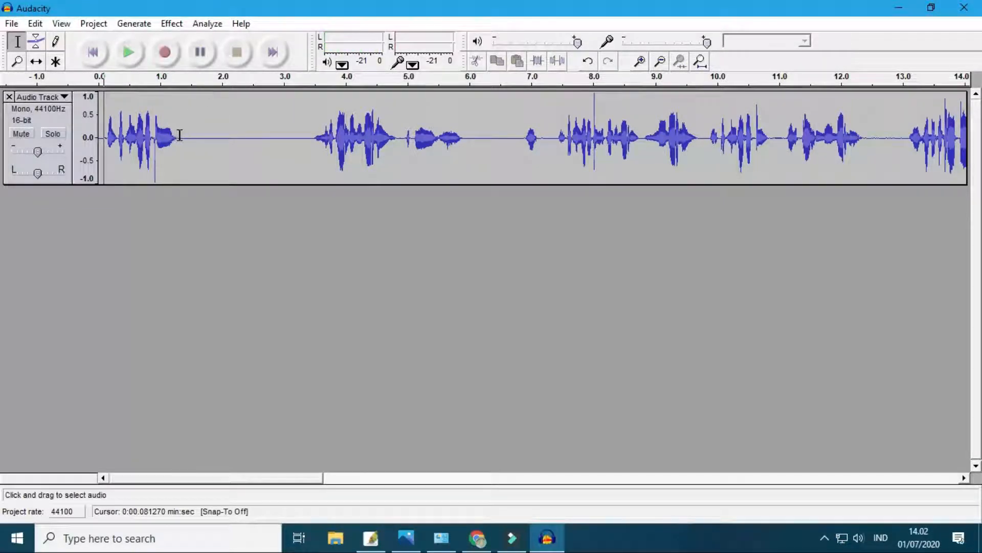
- Delete the silent gap from about 1.31 s to 3.45 s and play back the speech around and after the cut
left_click_drag(179, 135, 311, 144)
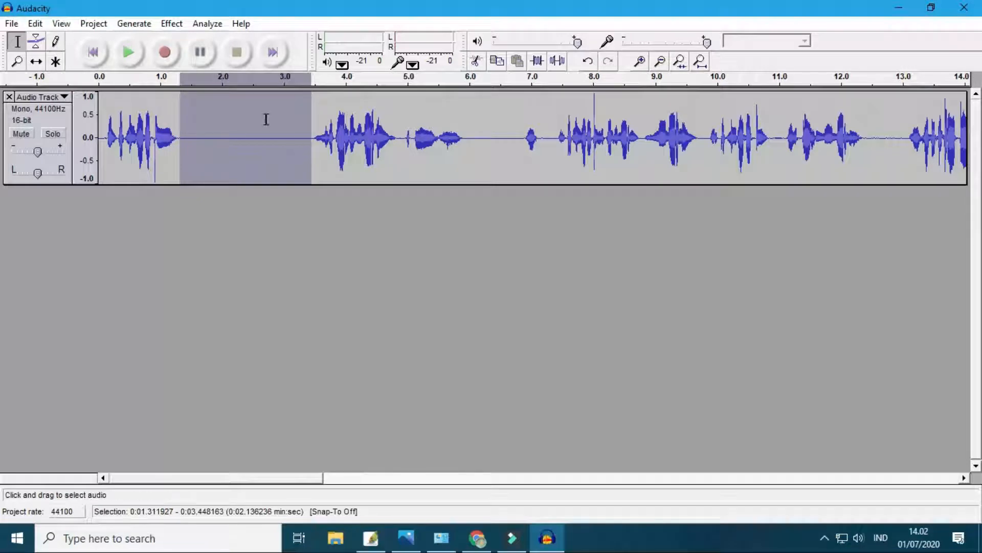
key("Delete")
left_click(134, 85)
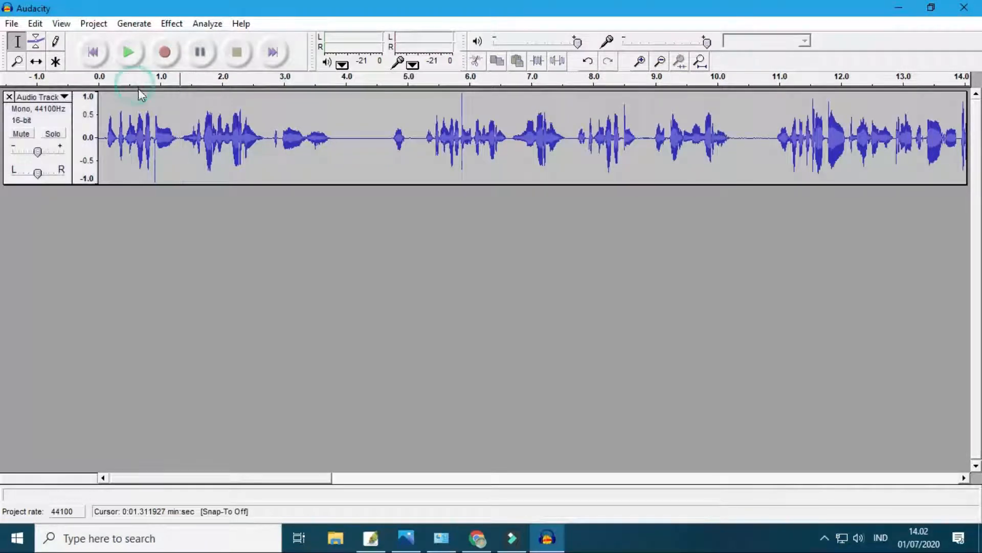
left_click(140, 95)
key("space")
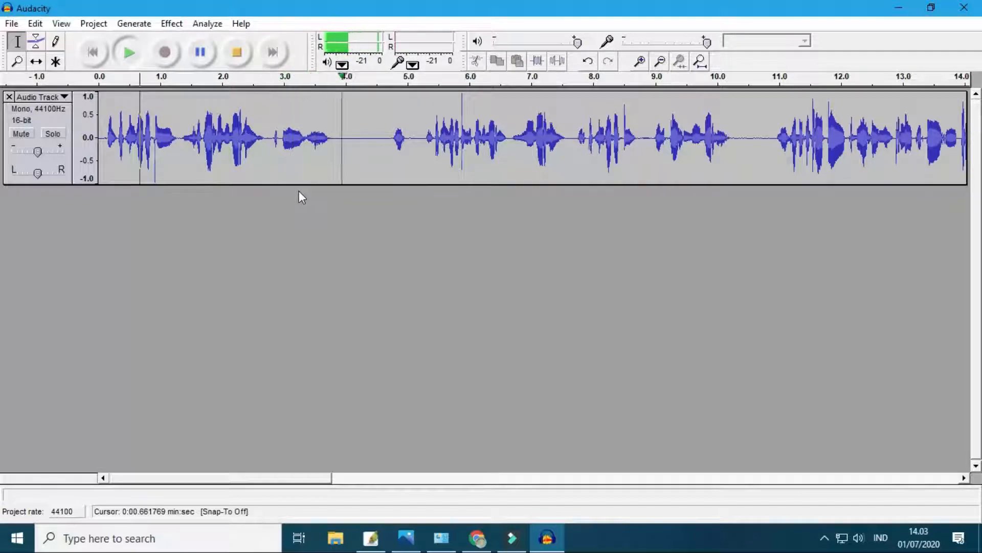
key("space")
left_click(271, 134)
key("space")
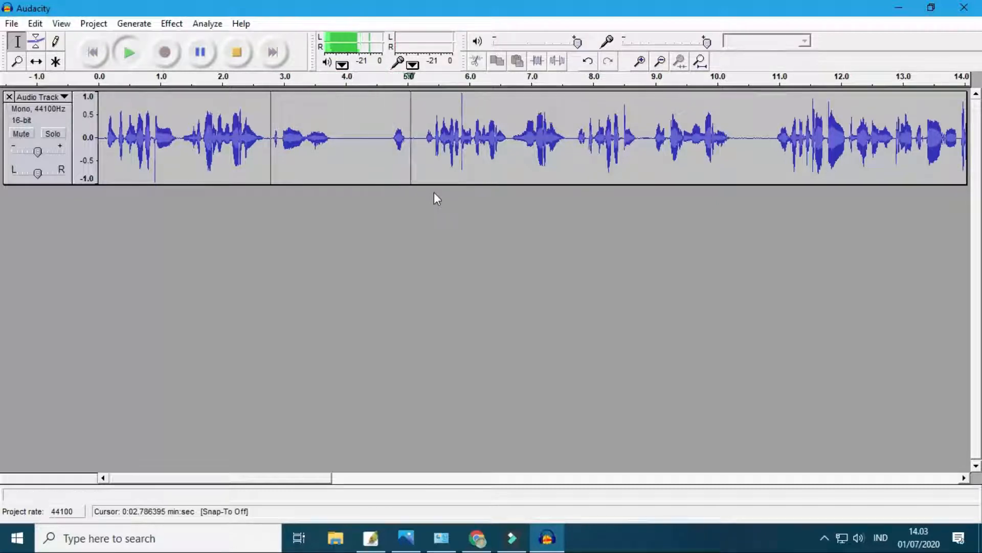
key("space")
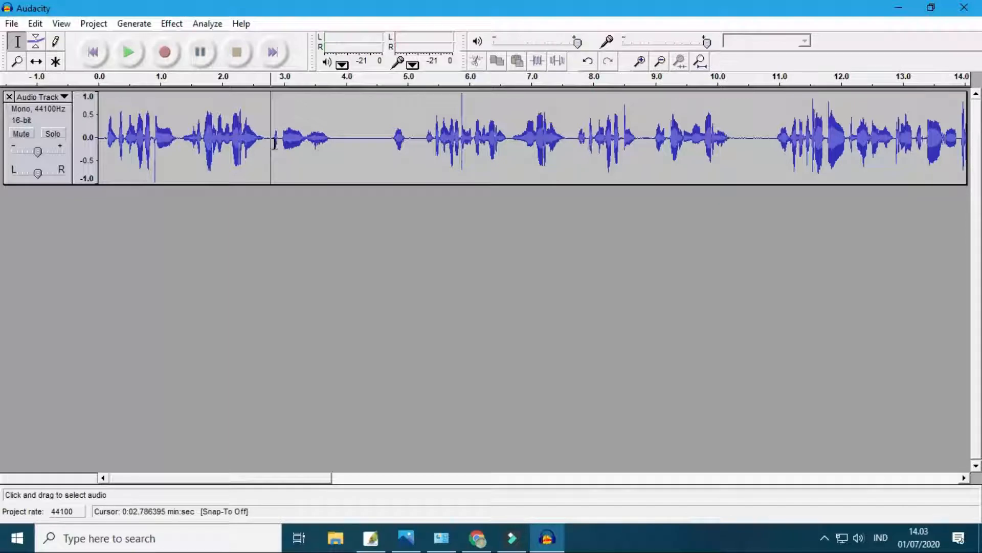
left_click_drag(304, 138, 902, 153)
left_click_drag(782, 156, 267, 154)
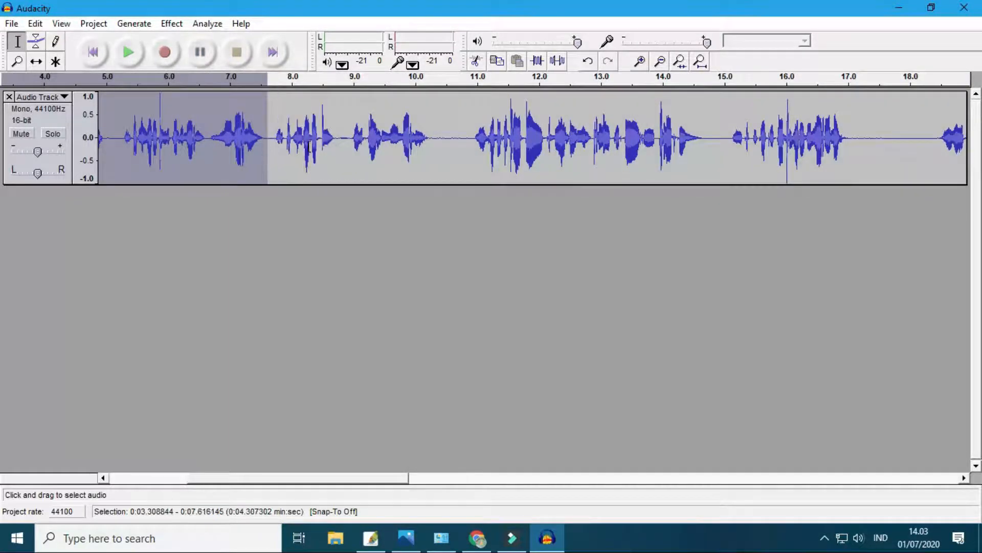
left_click(308, 151)
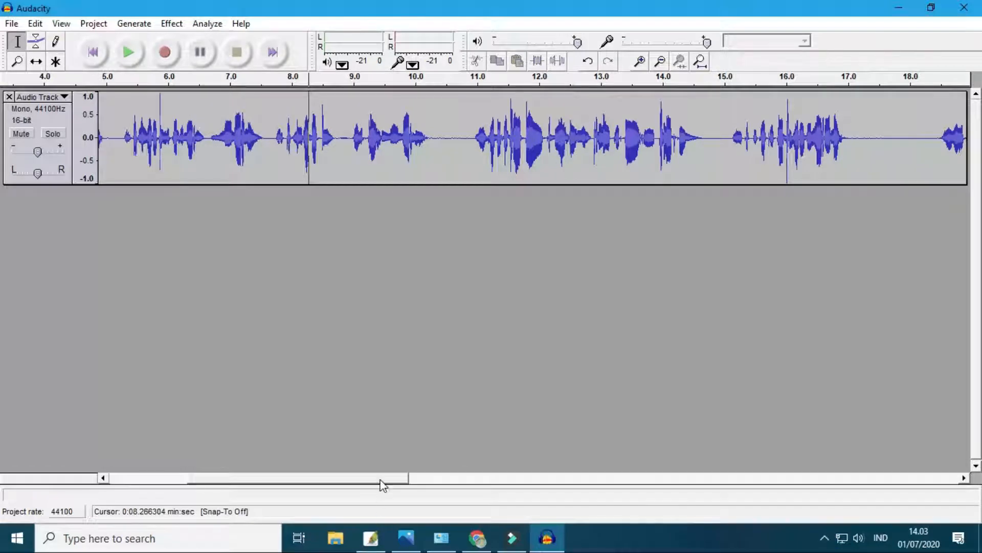
left_click_drag(384, 478, 252, 476)
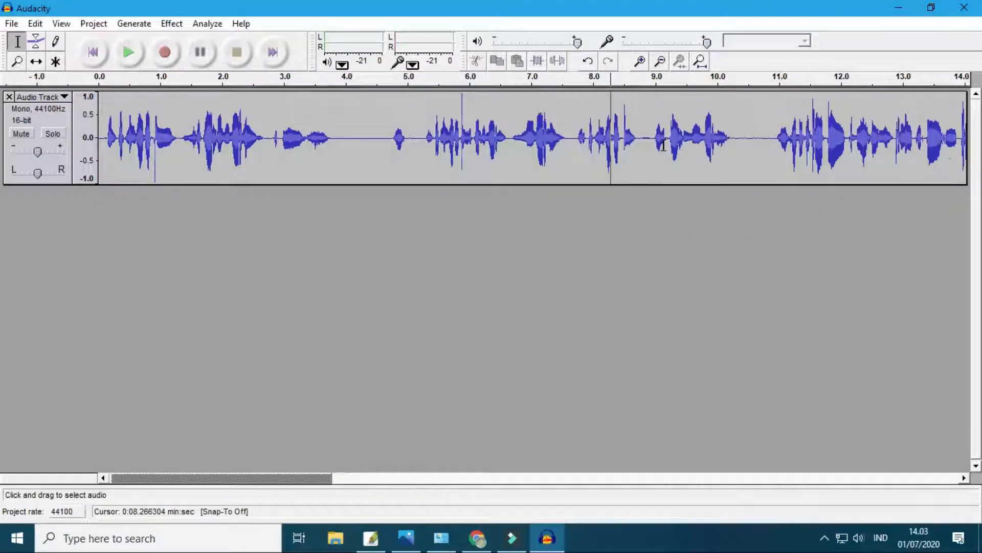
- Show the whole voice track and play back the speech from about 3.81 s past the 10 s mark
left_click(661, 63)
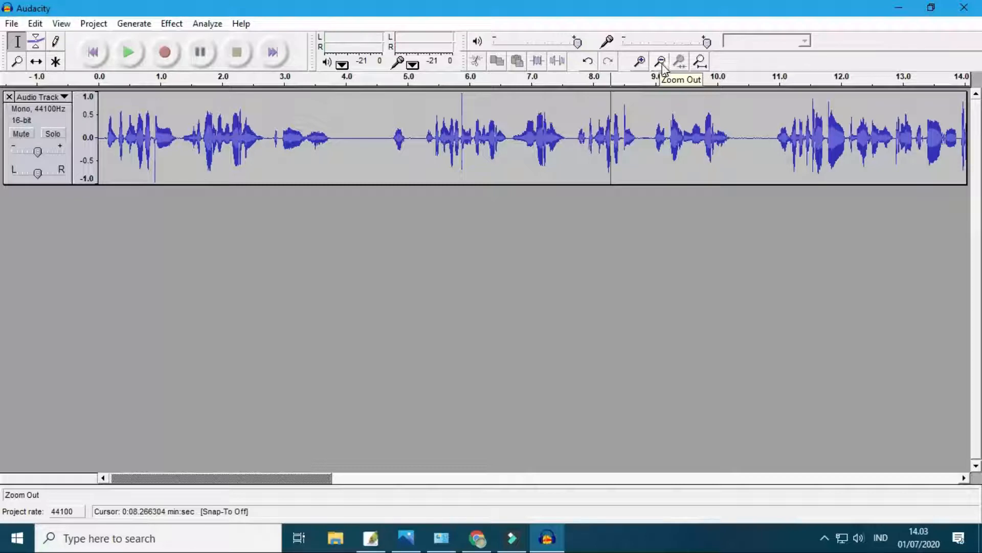
left_click(661, 62)
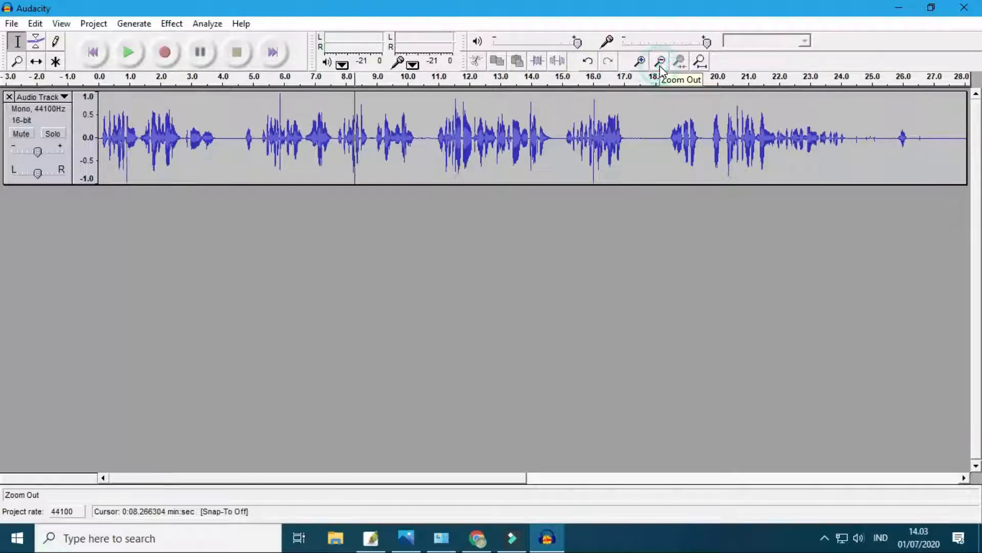
left_click(660, 63)
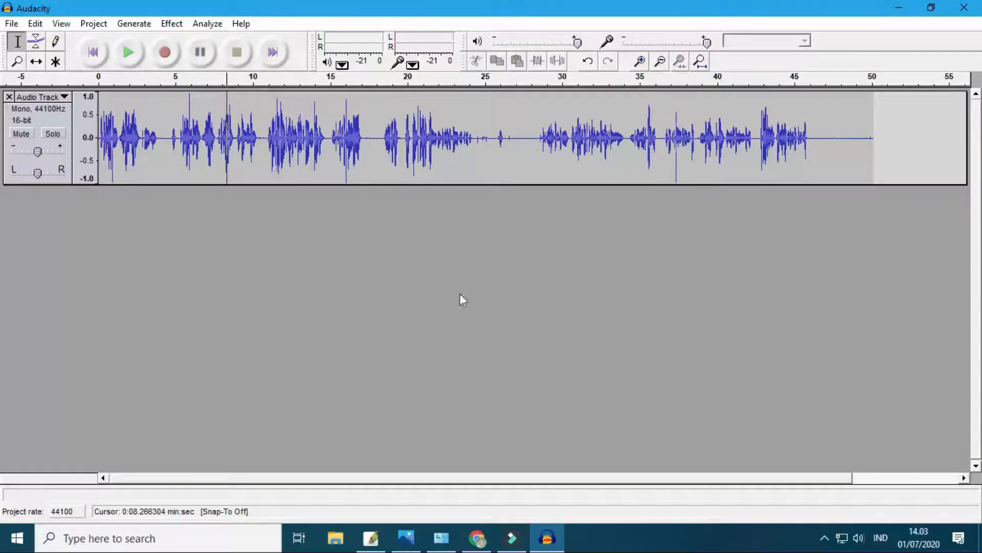
left_click_drag(501, 480, 257, 434)
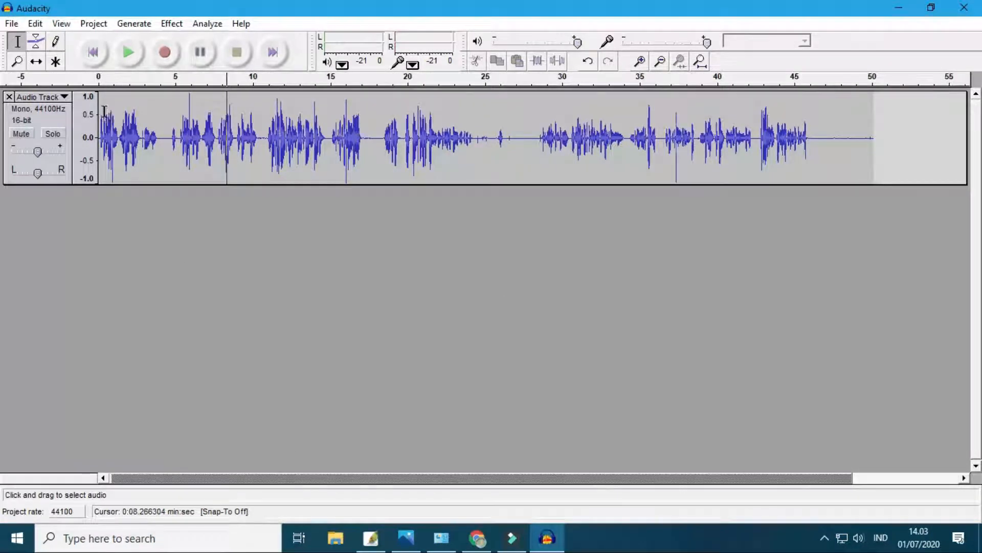
key("space")
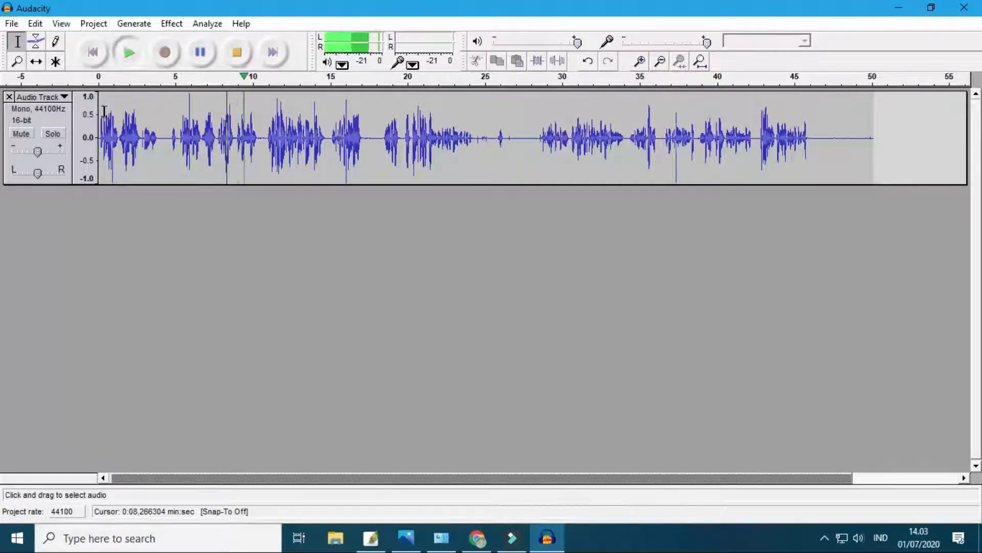
left_click(158, 97)
key("space")
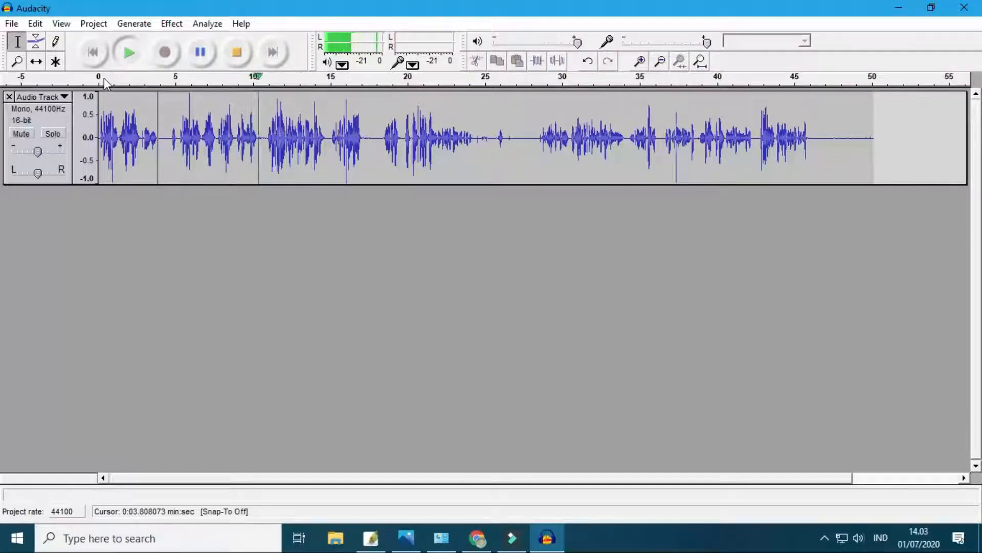
key("space")
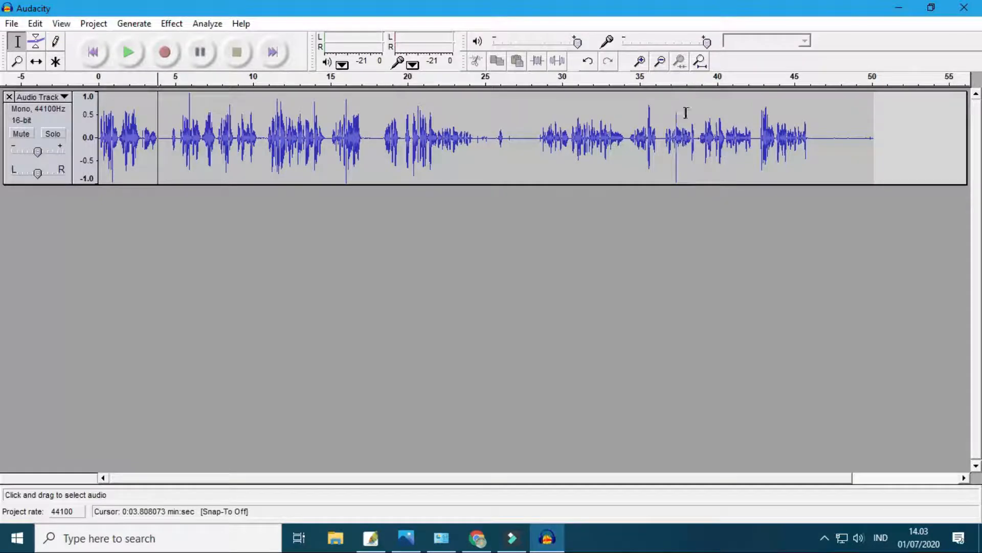
- Examine the waveform around the first pauses in detail and play back the speech from about 1.34 s
left_click(640, 61)
left_click(641, 62)
left_click(641, 62)
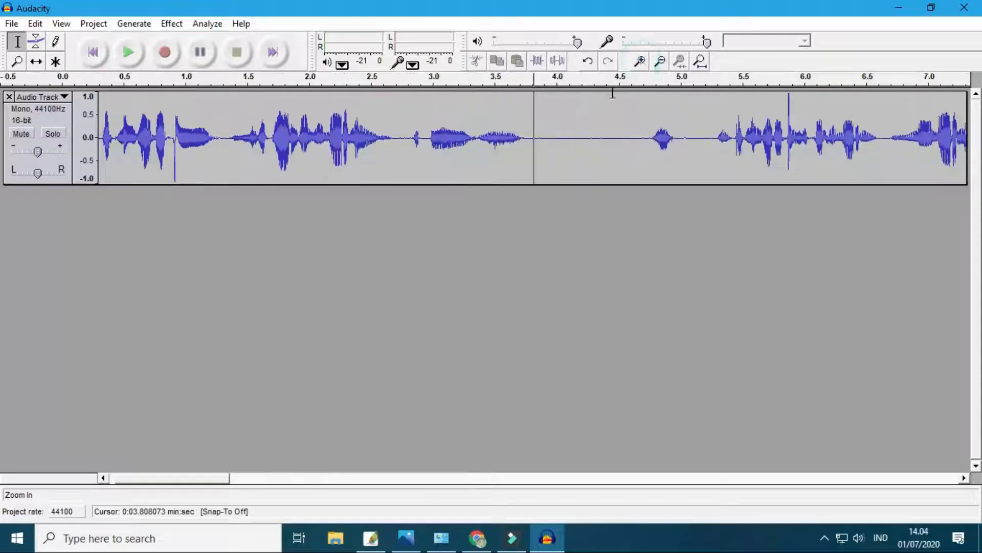
left_click(228, 143)
key("space")
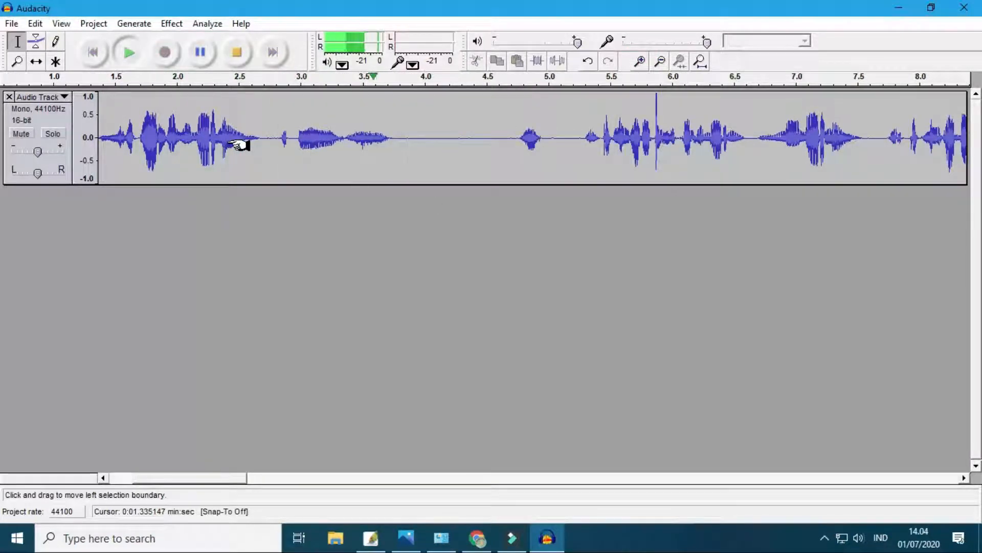
key("space")
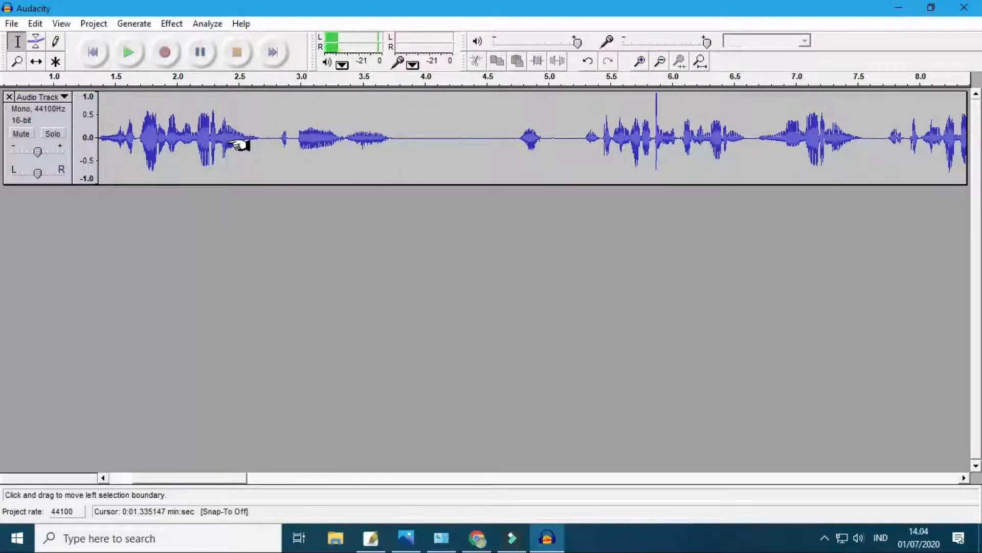
- Play back the speech from about 2.73 s and delete the section from about 2.69 s to 7.6 s
left_click(268, 142)
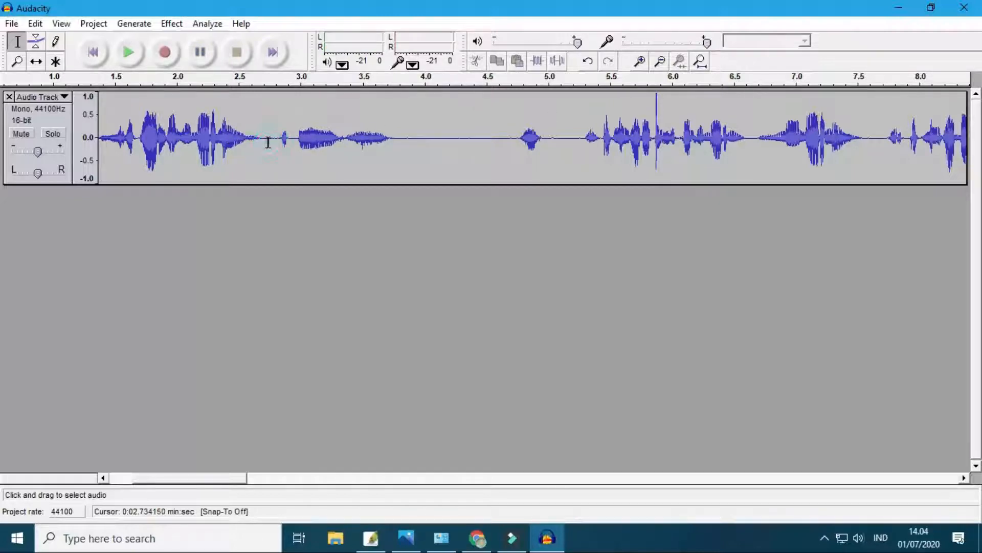
left_click(668, 62)
left_click(668, 62)
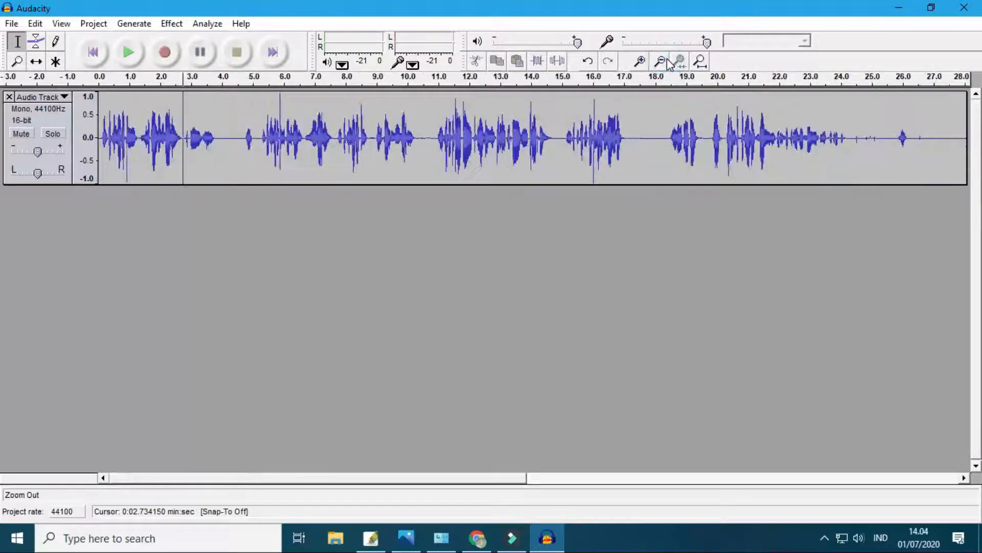
key("space")
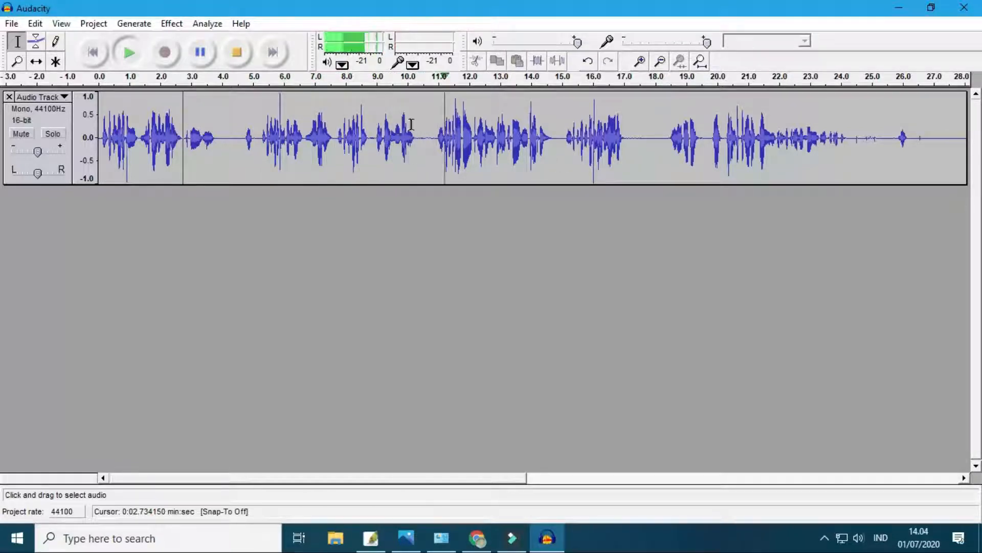
key("space")
left_click_drag(336, 135, 183, 138)
key("Delete")
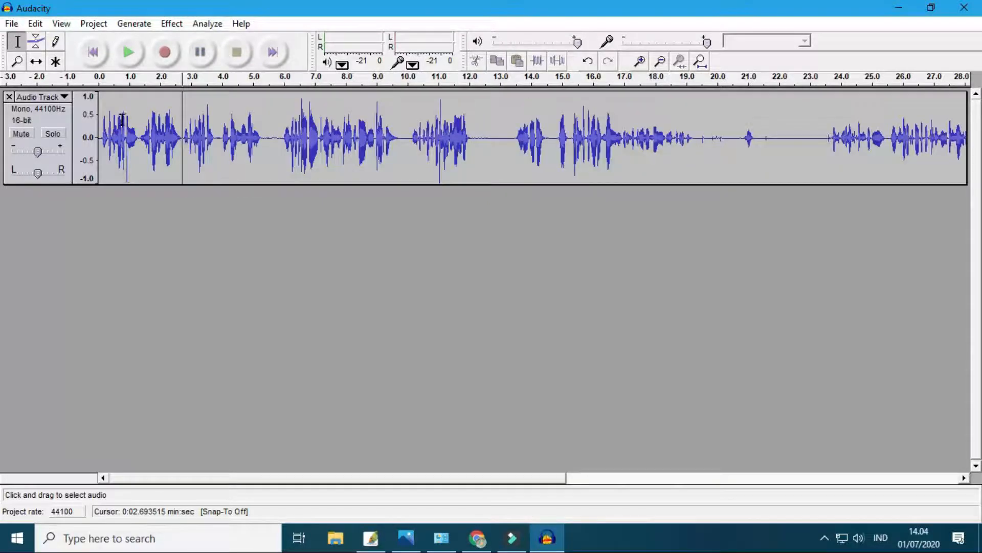
- Play back the cut near 2.7 s, starting once from about 1.58 s and once from the beginning of the track
left_click(148, 92, "shift")
key("space")
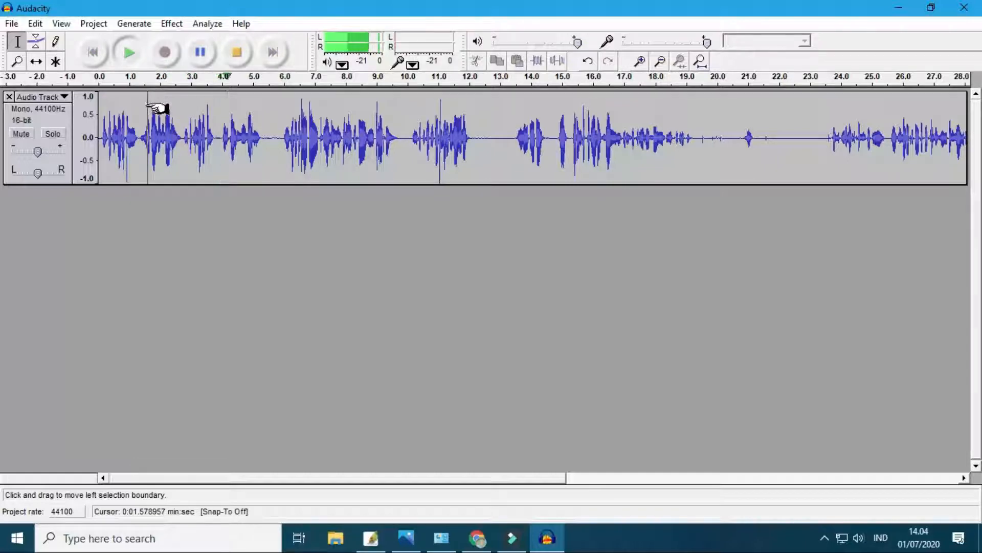
key("space")
left_click(100, 139)
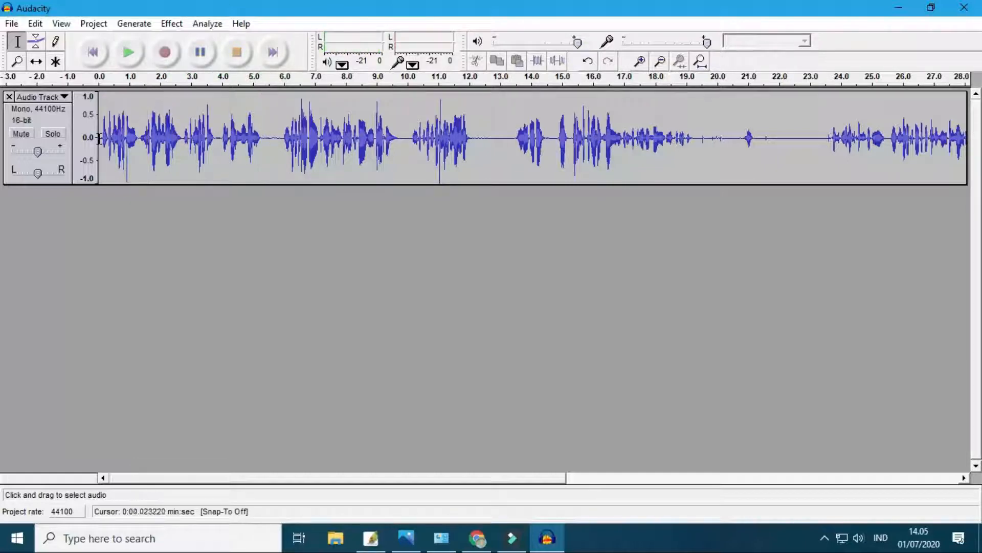
key("space")
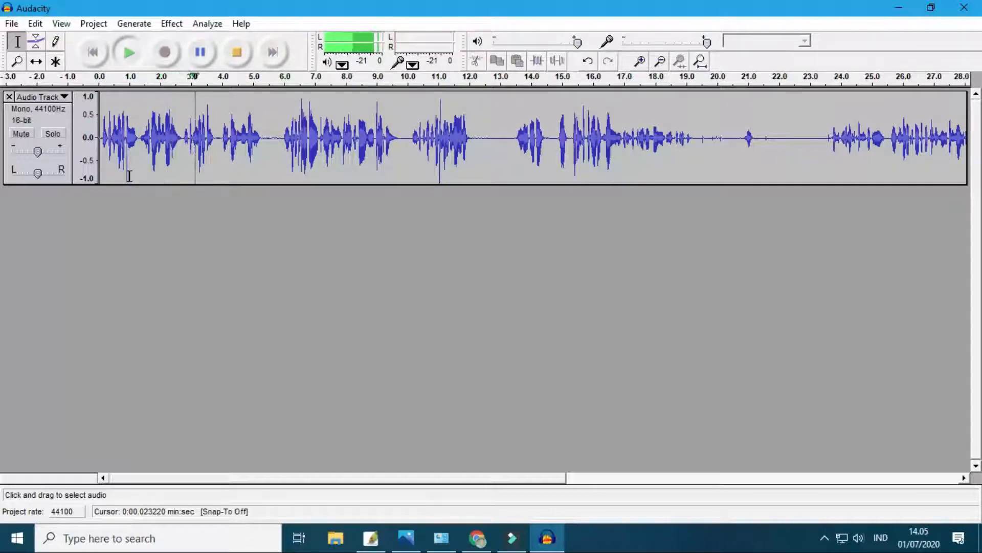
key("space")
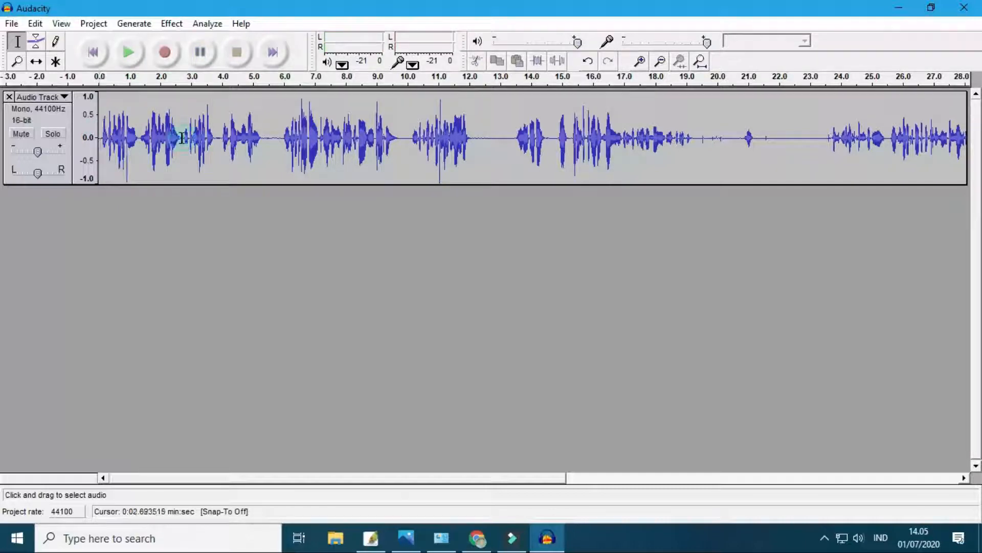
- Play back the speech that follows the cut, starting from about 2.79 s
left_click_drag(183, 139, 189, 138)
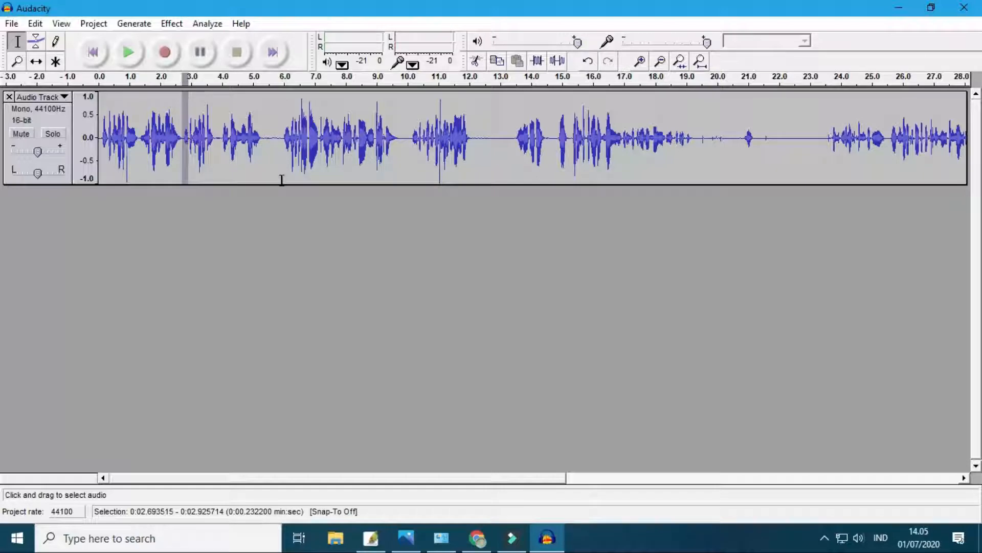
left_click(185, 137)
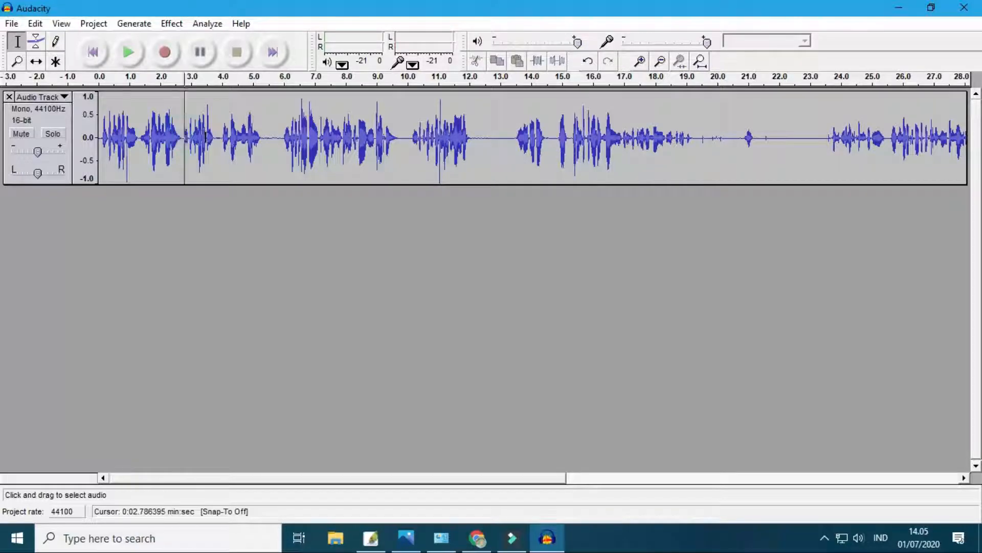
key("space")
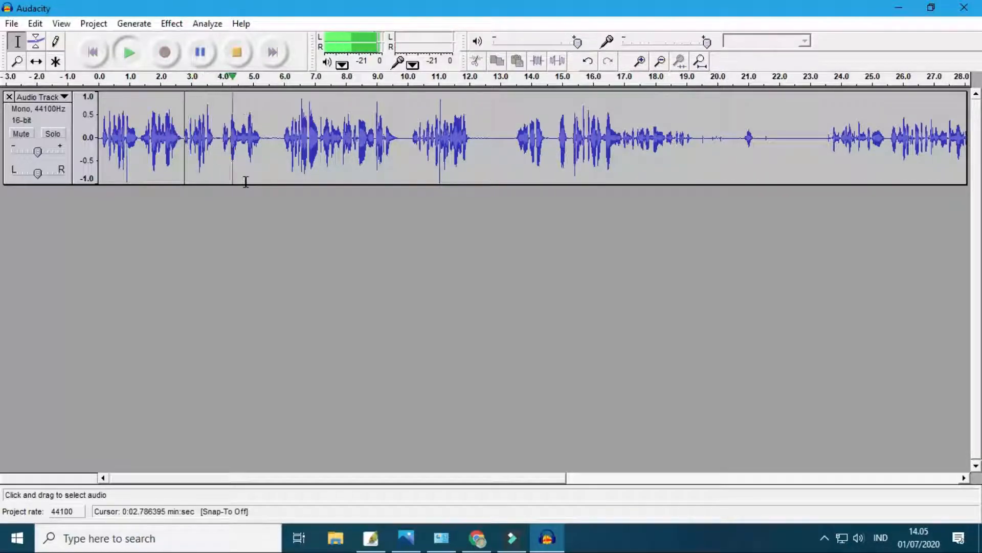
key("space")
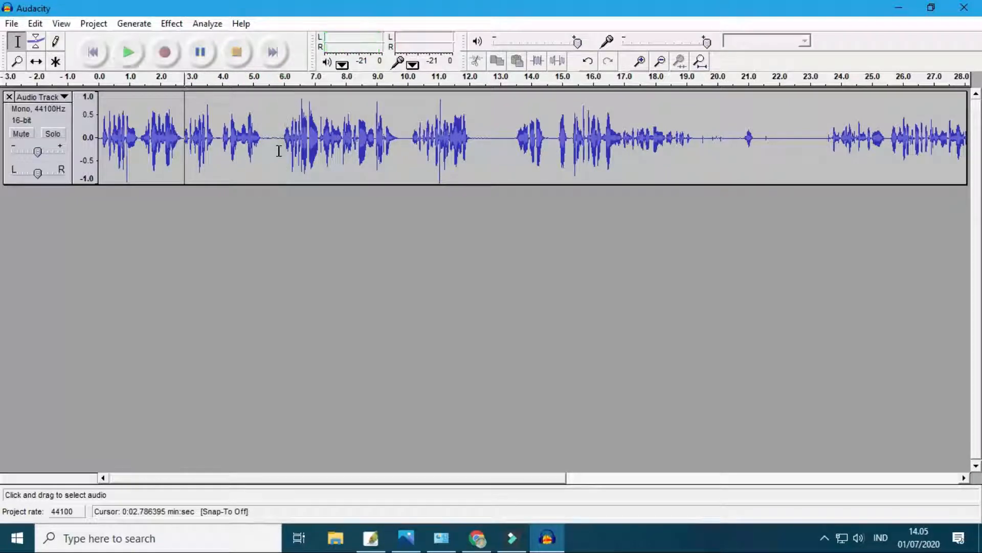
- Delete the speech section from about 2.74 s to 5.80 s
left_click_drag(280, 138, 182, 133)
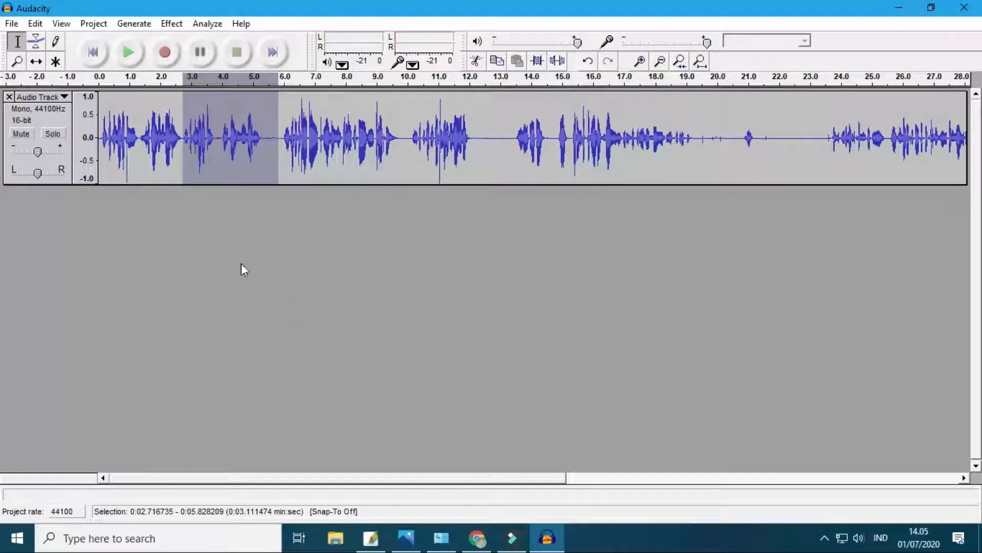
left_click(277, 137)
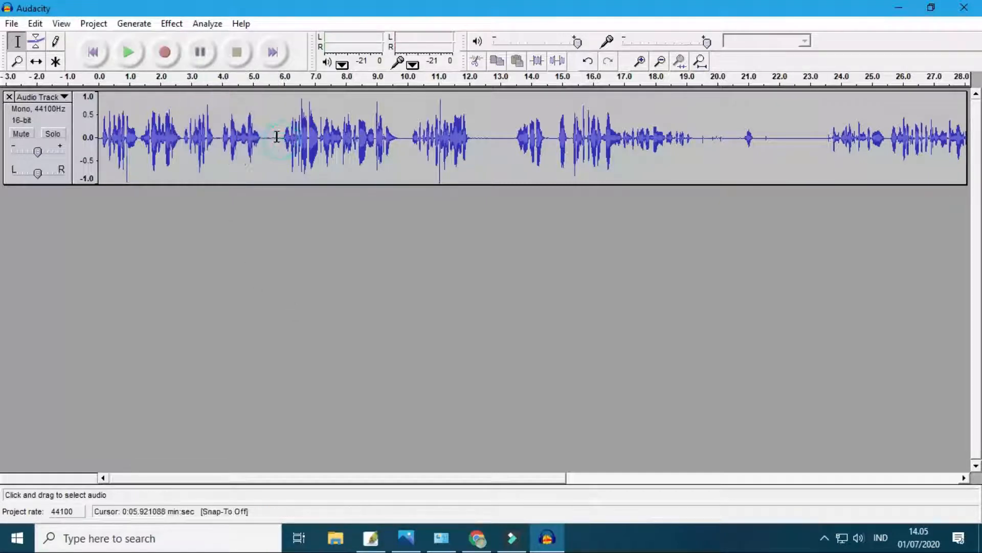
left_click_drag(275, 137, 183, 132)
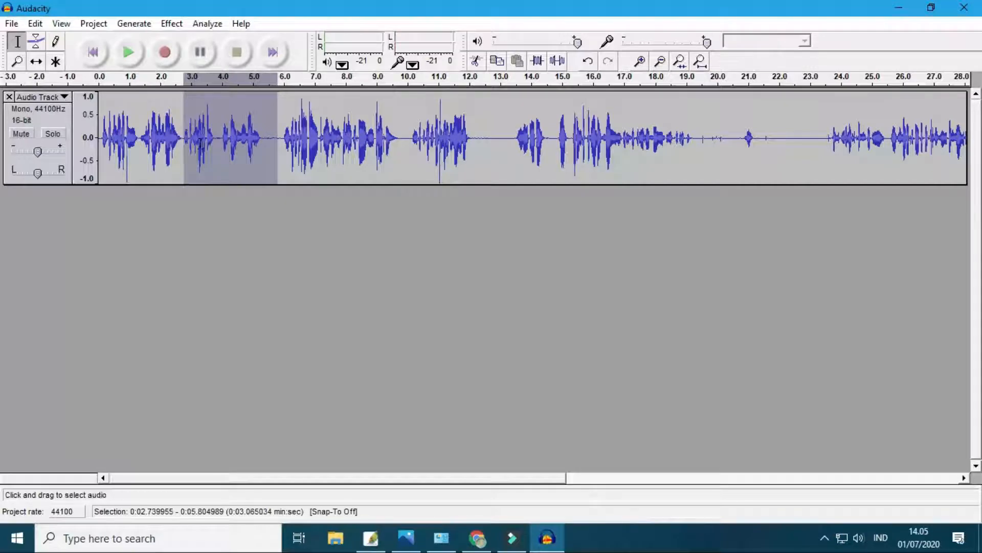
key("Delete")
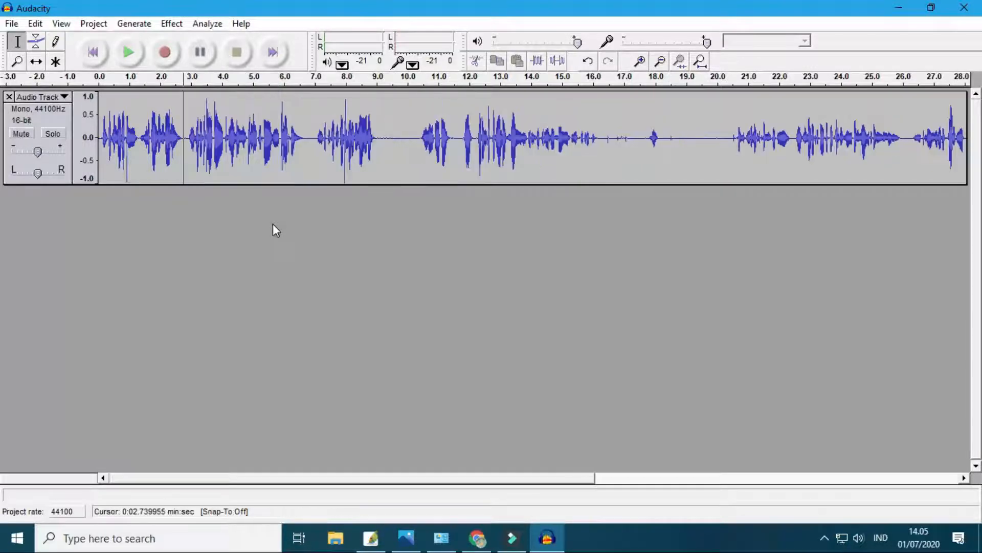
- Play back the track from about 1.51 s and delete the silent gap from about 9.03 s to 10.29 s
left_click(146, 94)
key("space")
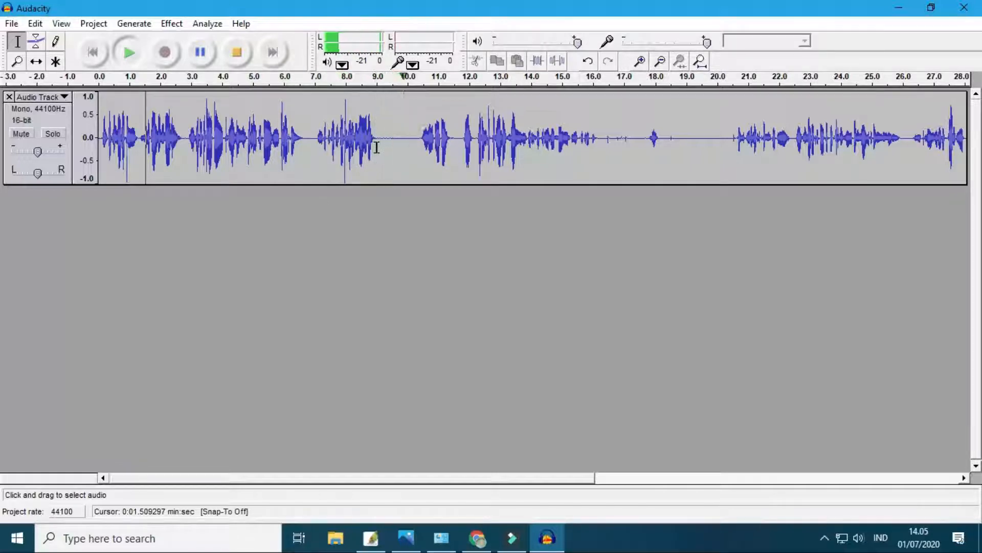
key("space")
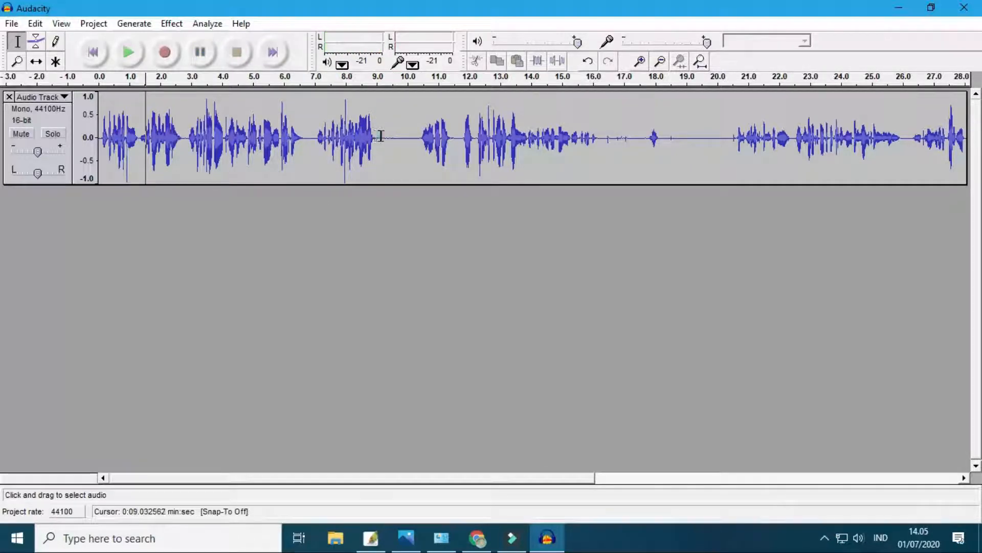
left_click_drag(380, 136, 417, 138)
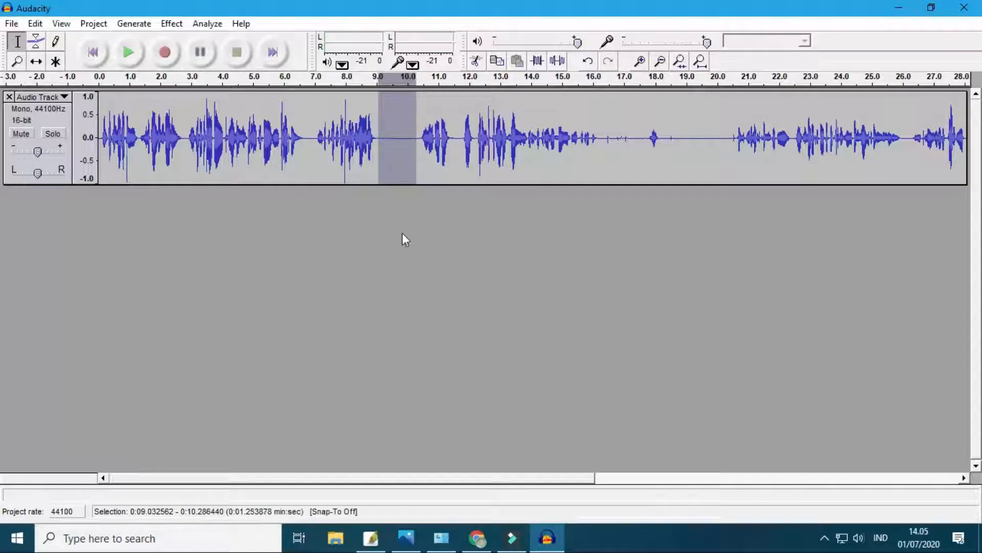
key("Delete")
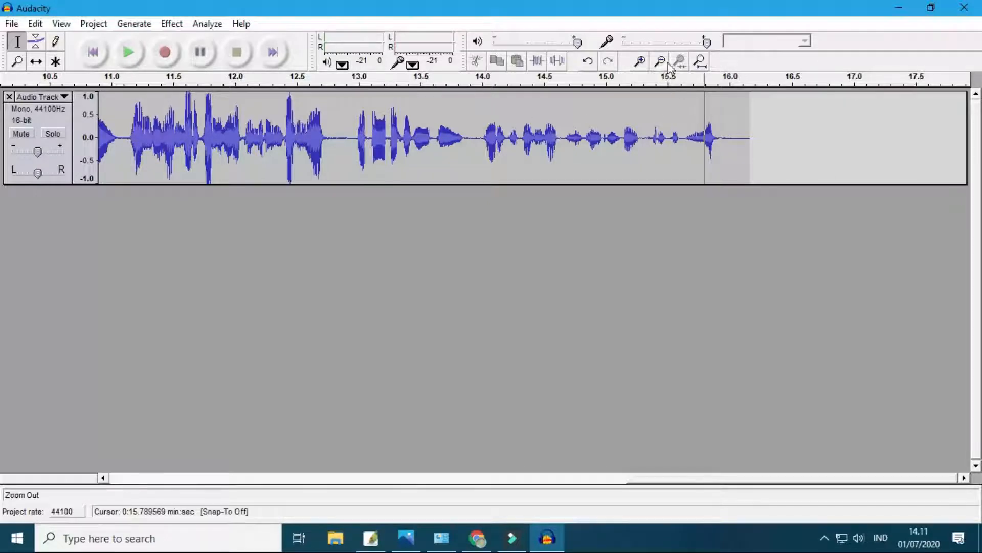
- Export the edited voice track as a WAV file named Rekaman 1 in the Music folder
left_click(661, 62)
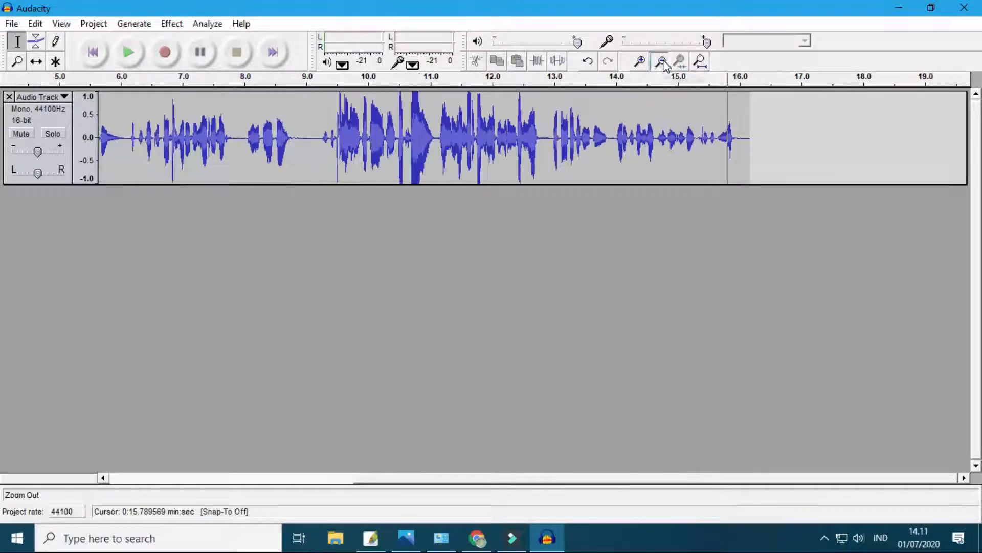
left_click(662, 62)
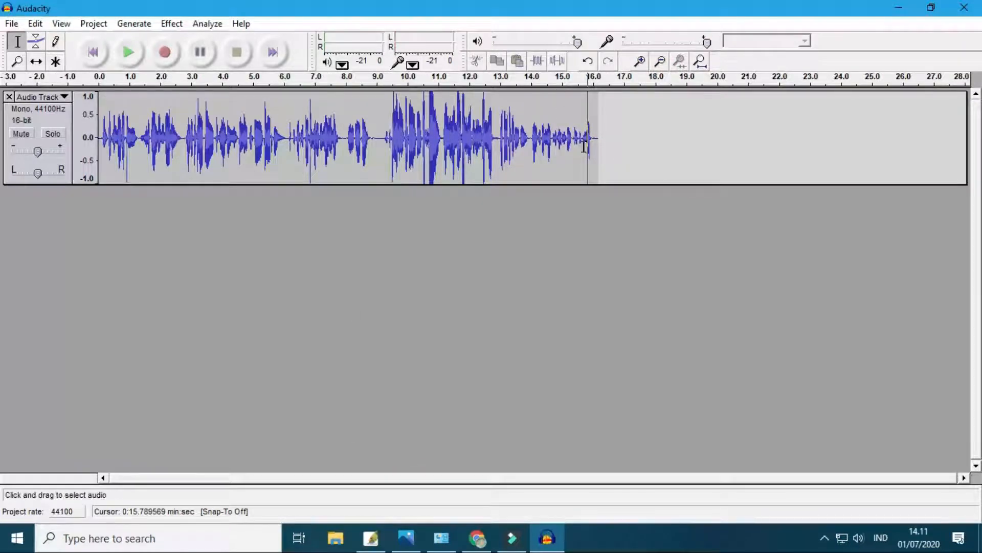
left_click(606, 144)
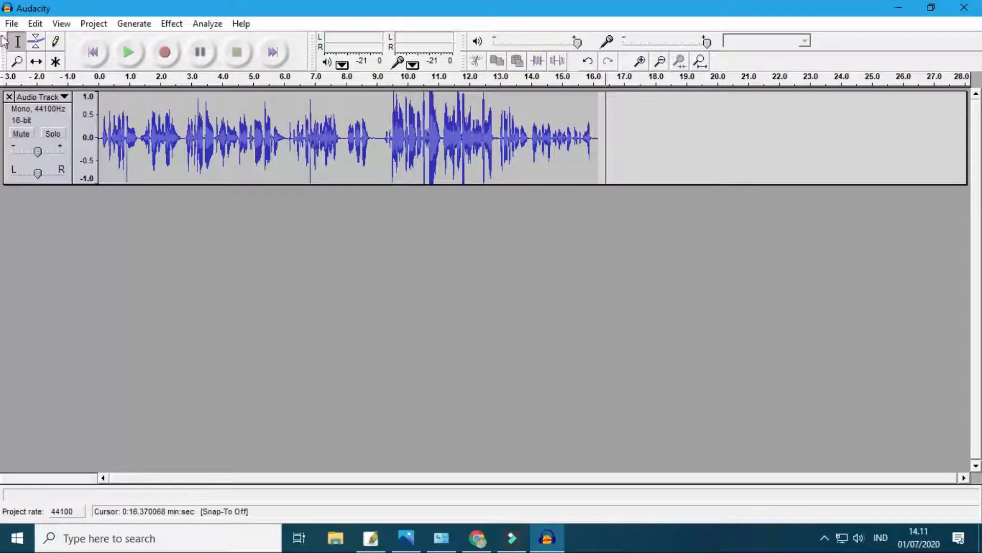
left_click(12, 24)
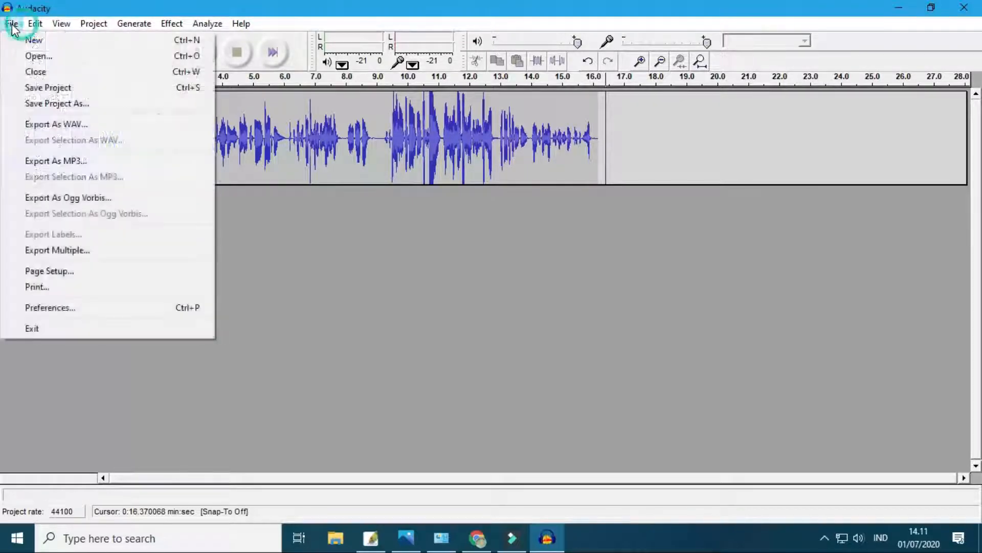
left_click(58, 131)
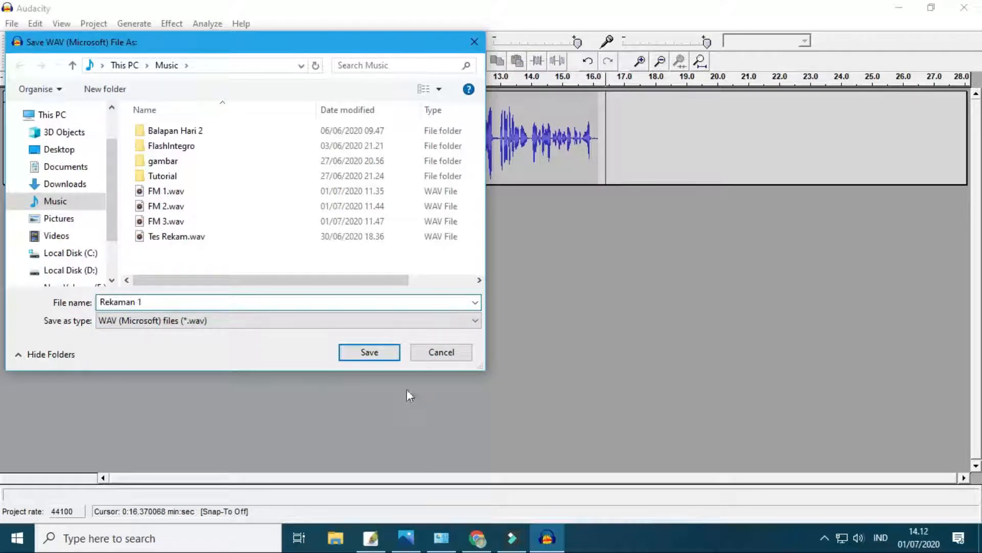
left_click(378, 357)
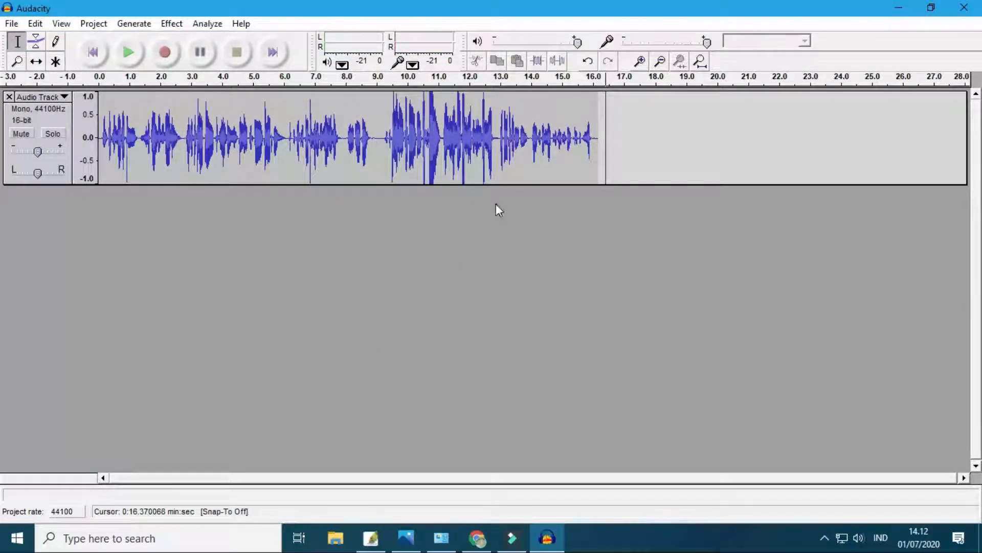
- Create a new empty audio project alongside the existing one
left_click(12, 25)
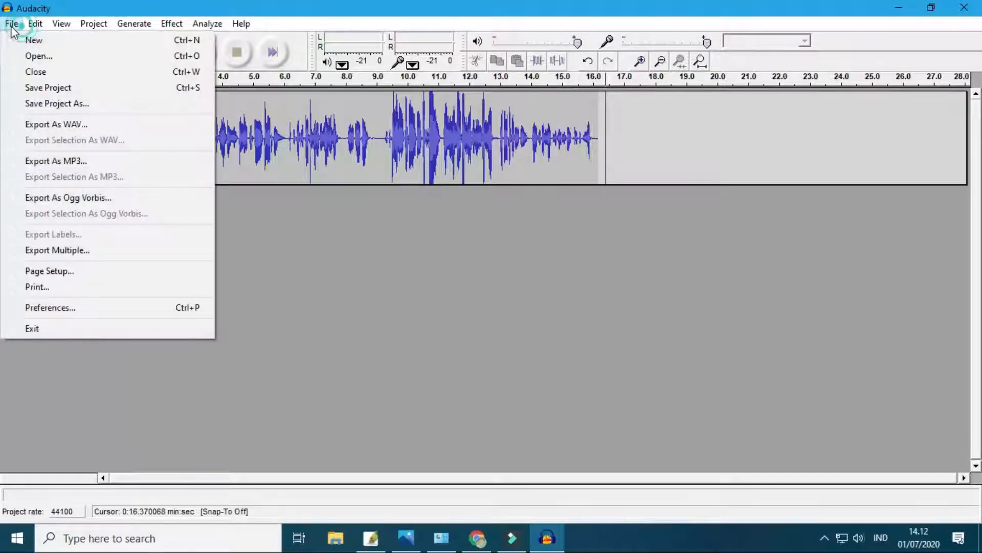
left_click(37, 42)
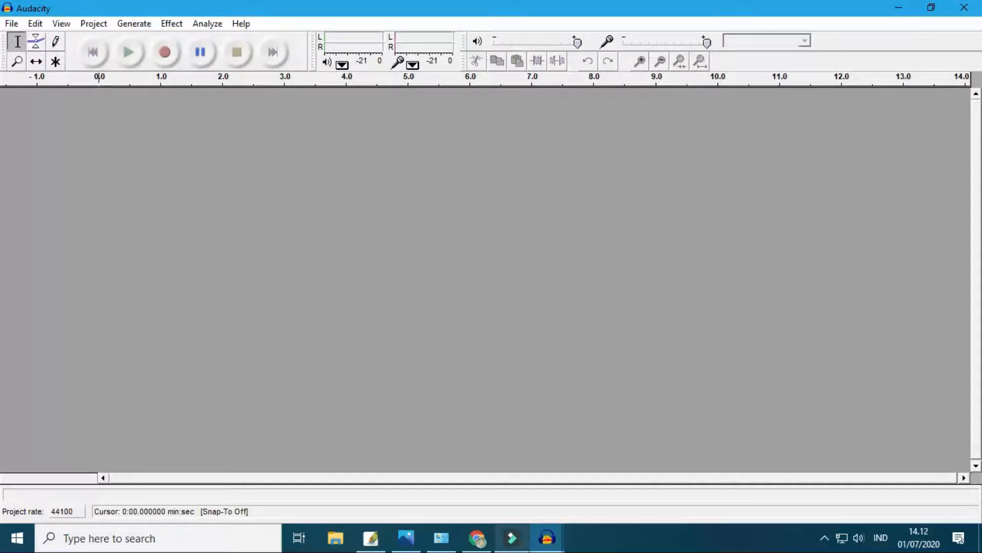
left_click(546, 537)
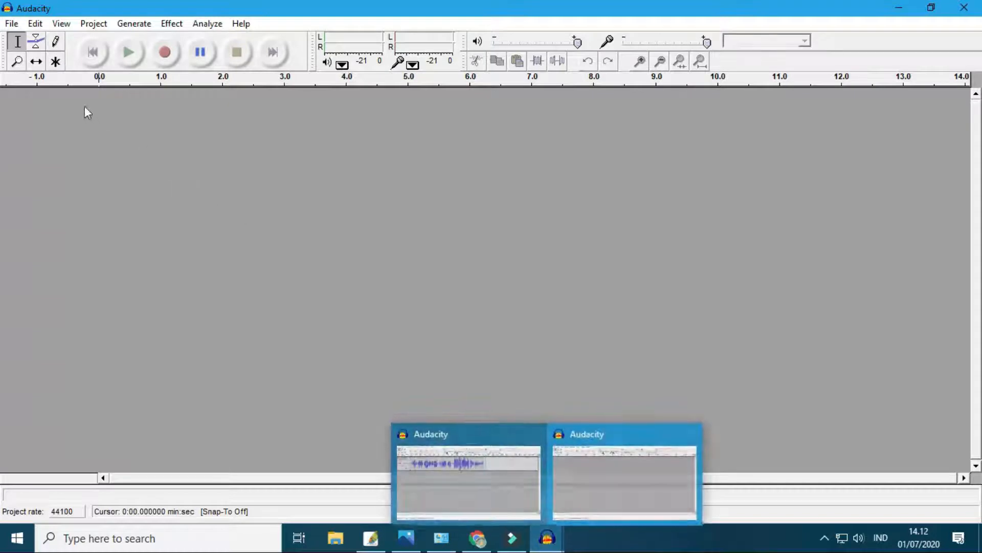
- Record a new voice track while switching to Chrome to show slide 2, Kebiasaan Pertama, in the presentation
left_click(167, 53)
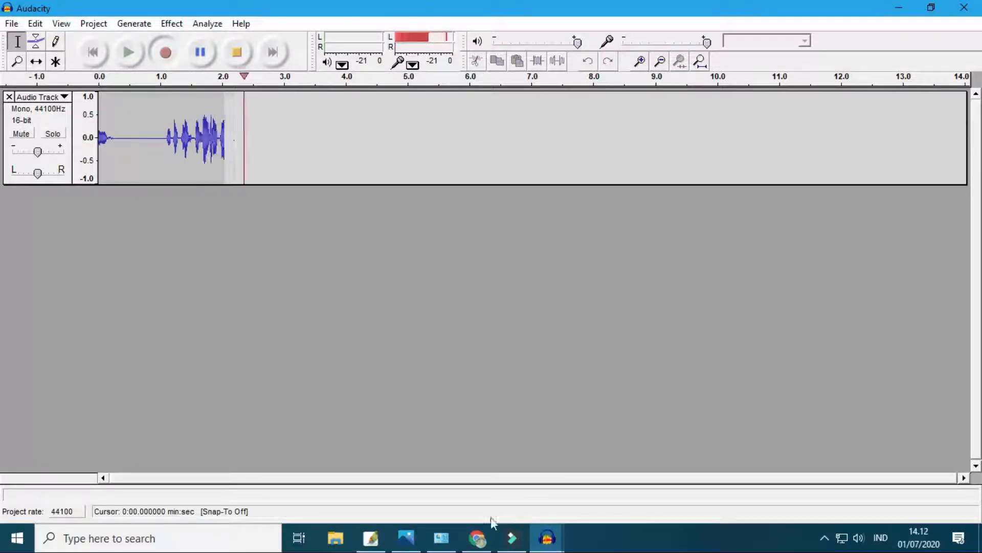
left_click(477, 543)
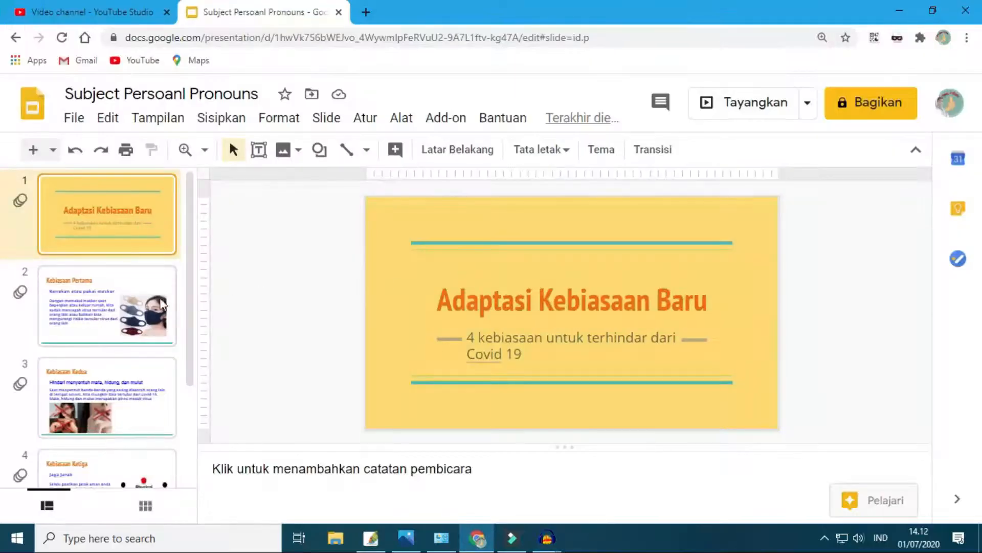
left_click(113, 300)
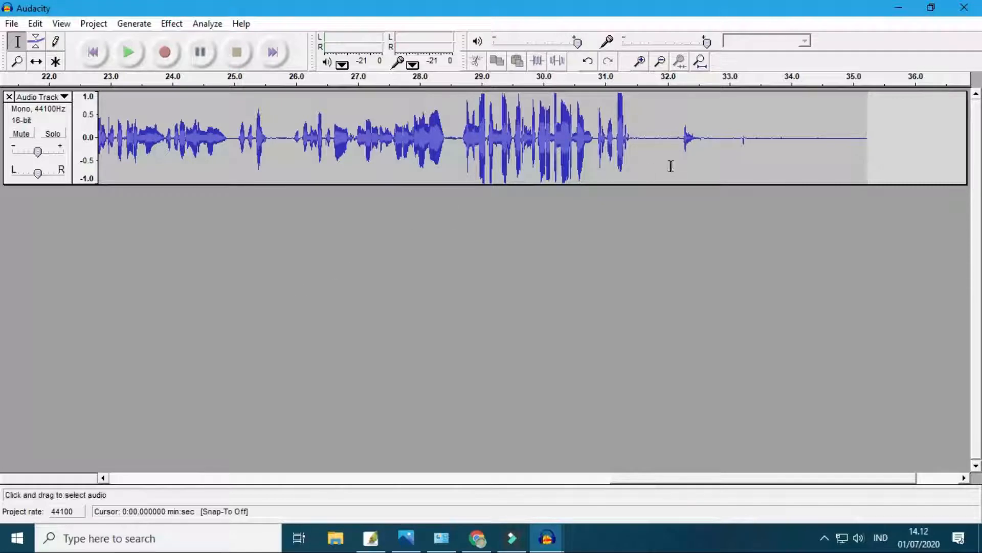
- Play back the new recording from about 0.77 s and again from about 7.92 s to locate where the wanted speech starts
left_click(652, 143)
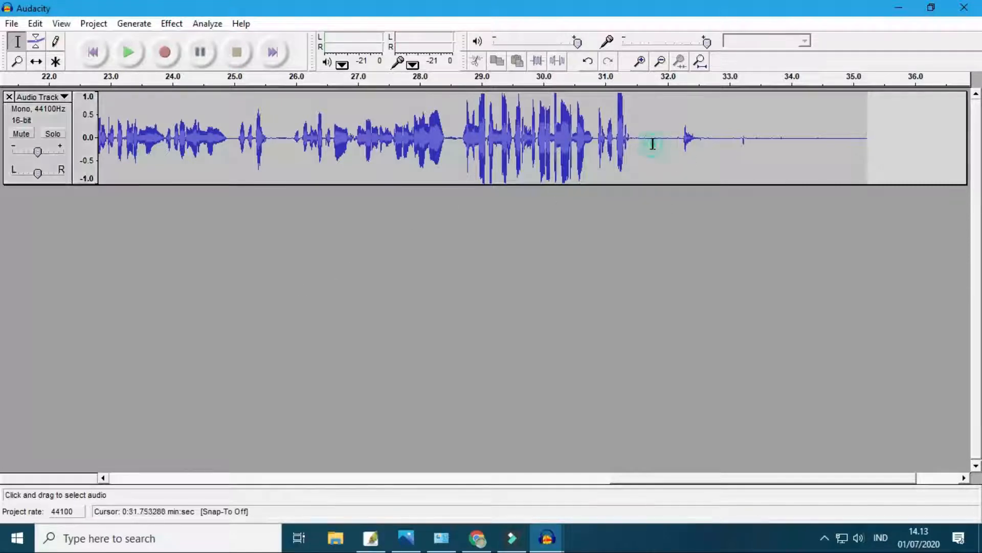
left_click_drag(717, 479, 160, 439)
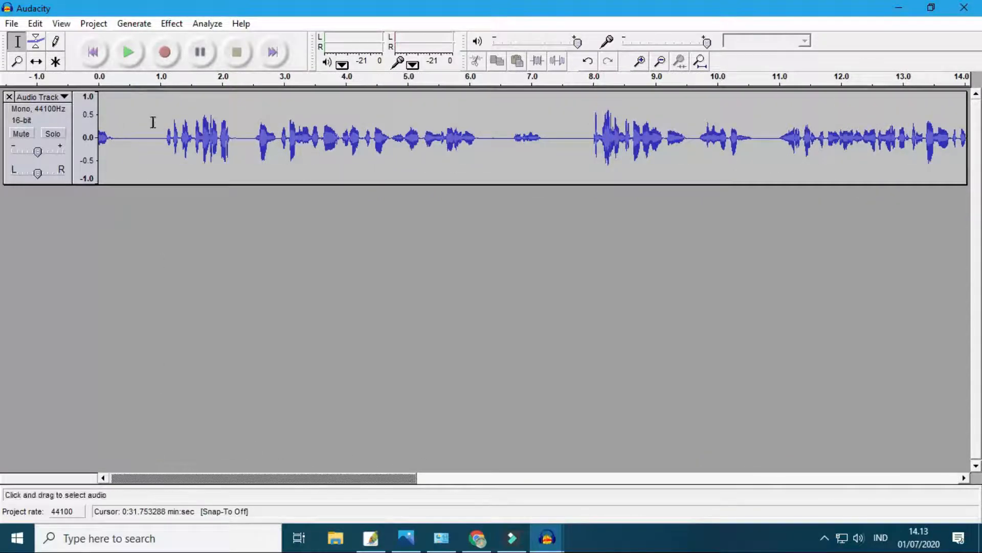
mouse_move(128, 136)
left_mouse_down()
mouse_move(87, 137)
mouse_move(141, 138)
left_mouse_up()
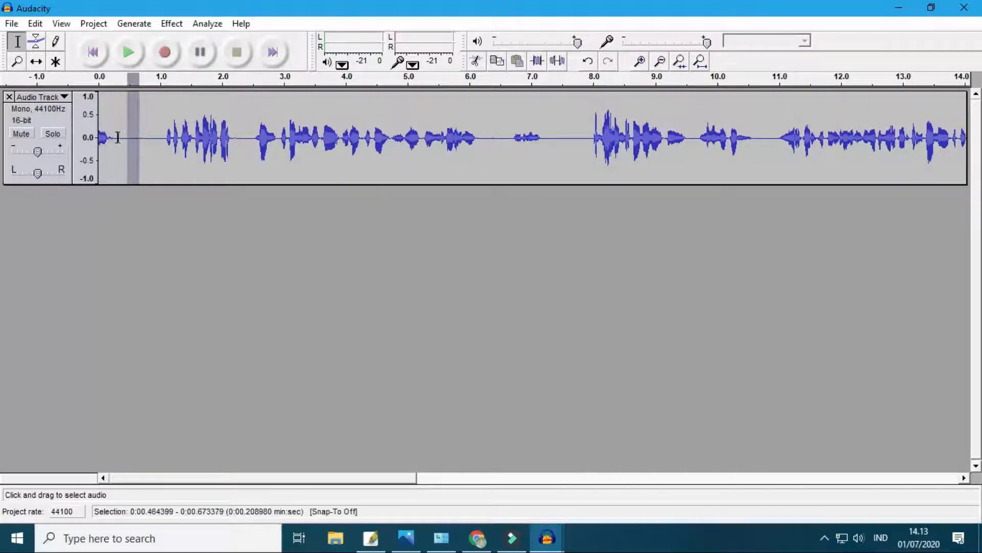
left_click(147, 138)
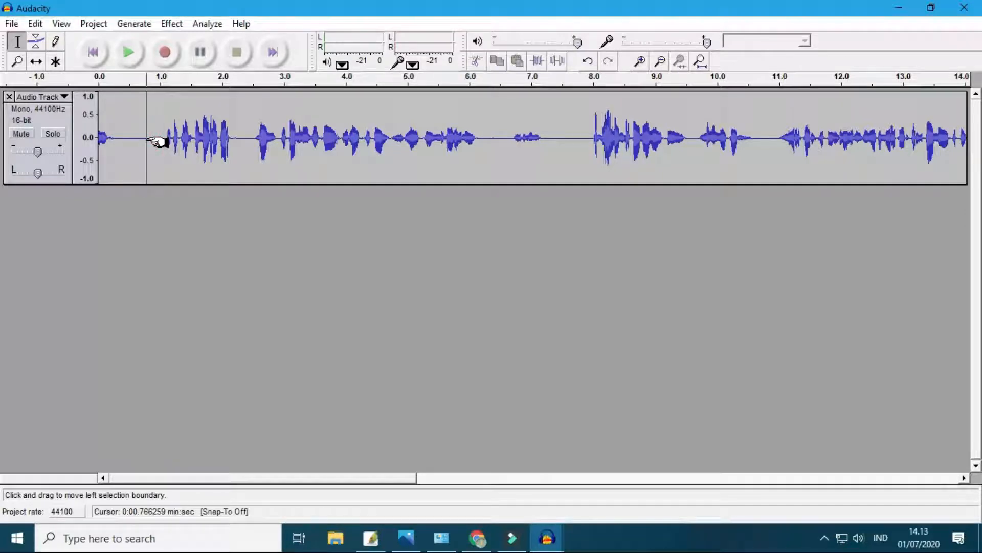
key("space")
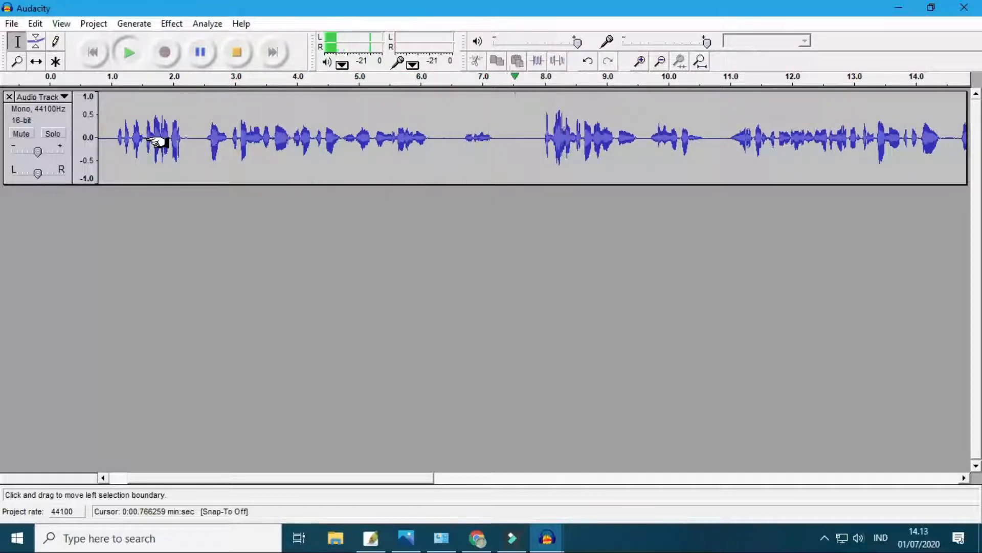
key("space")
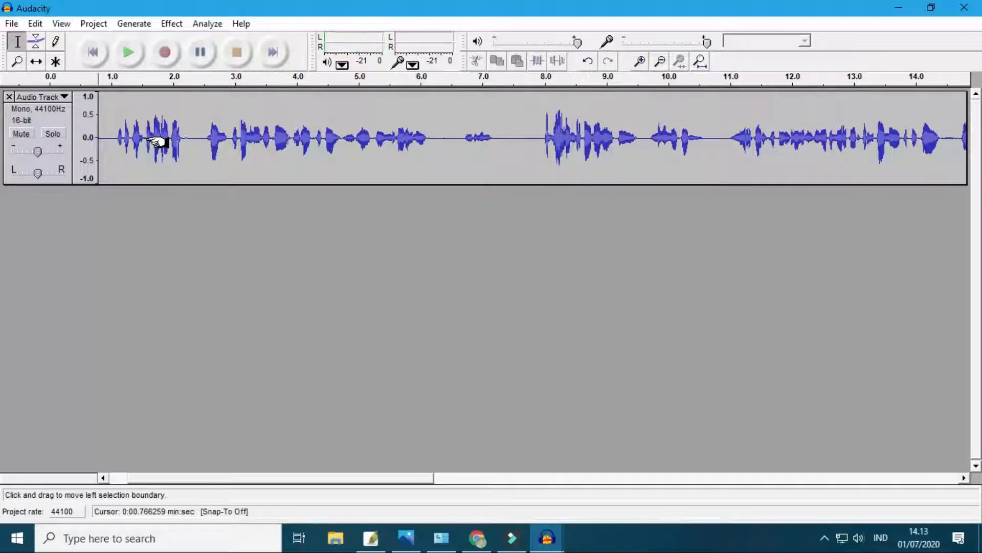
left_click(540, 135)
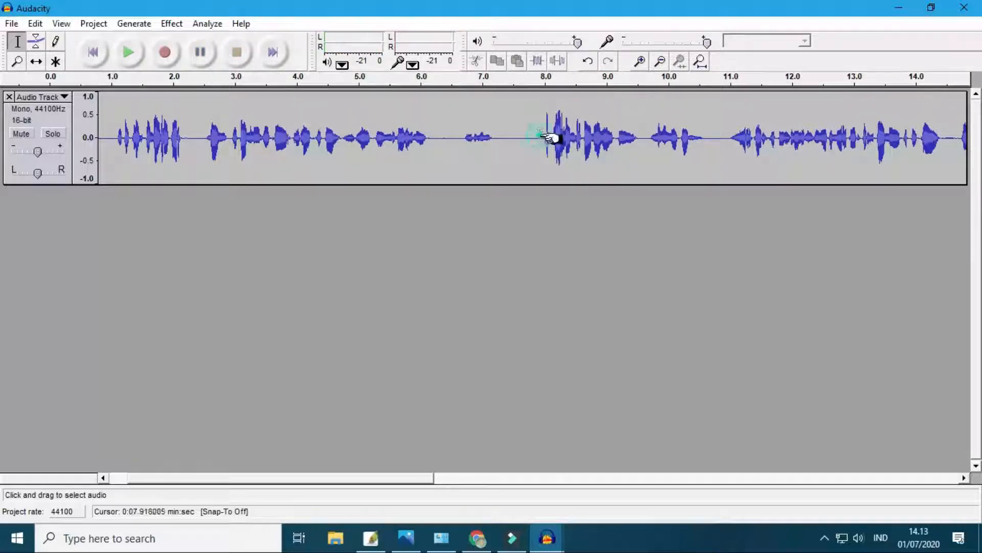
key("space")
key("space")
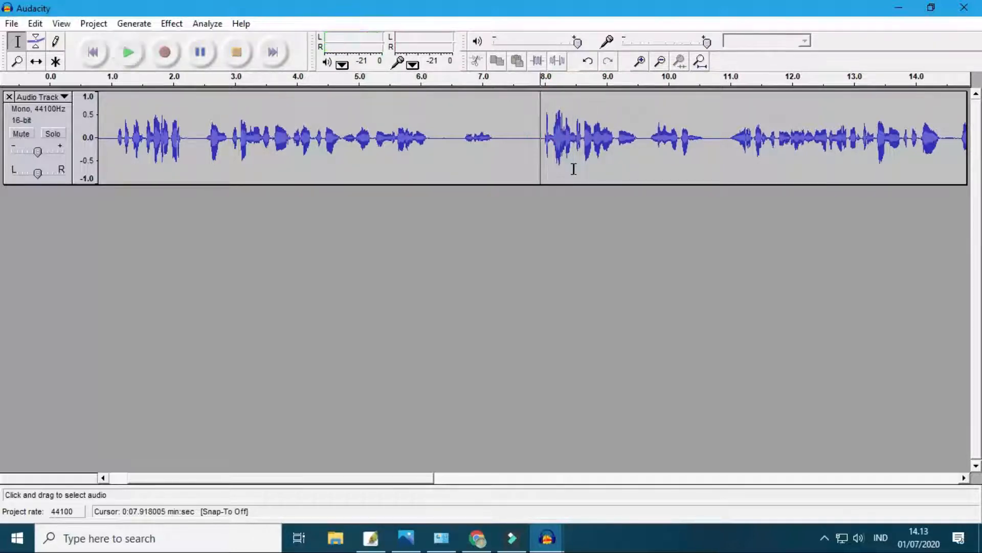
- Delete the opening section of the new recording from 0 s to about 7.83 s
left_click(538, 135)
left_click(419, 160)
left_click(534, 142)
left_click_drag(534, 142, 13, 109)
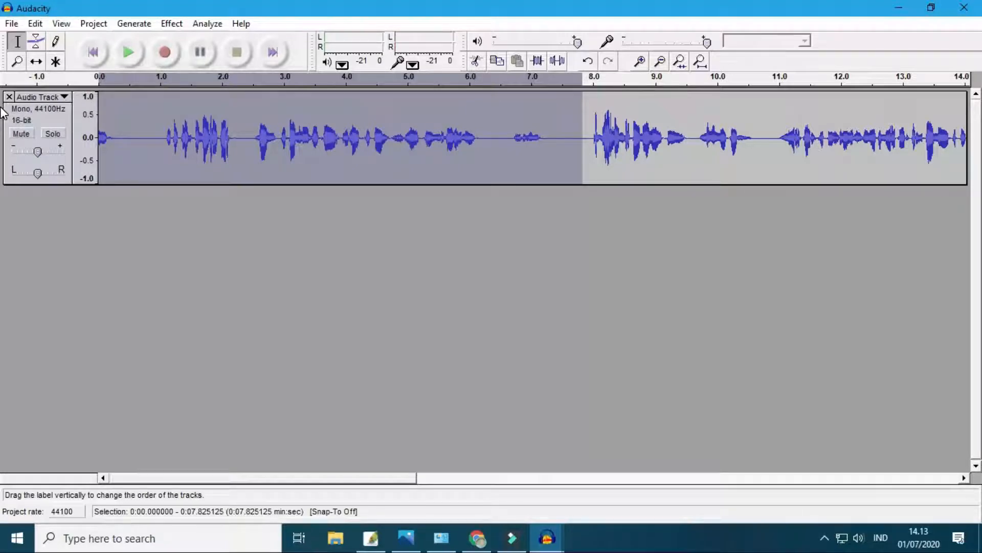
key("Delete")
- Play back the trimmed track from the beginning and follow the waveform through the speech
key("space")
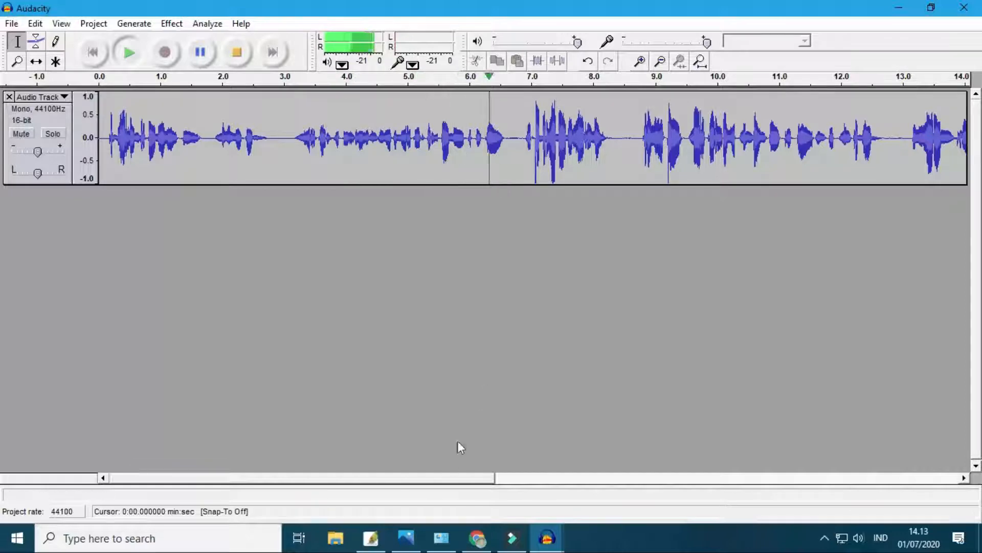
left_click_drag(440, 481, 527, 483)
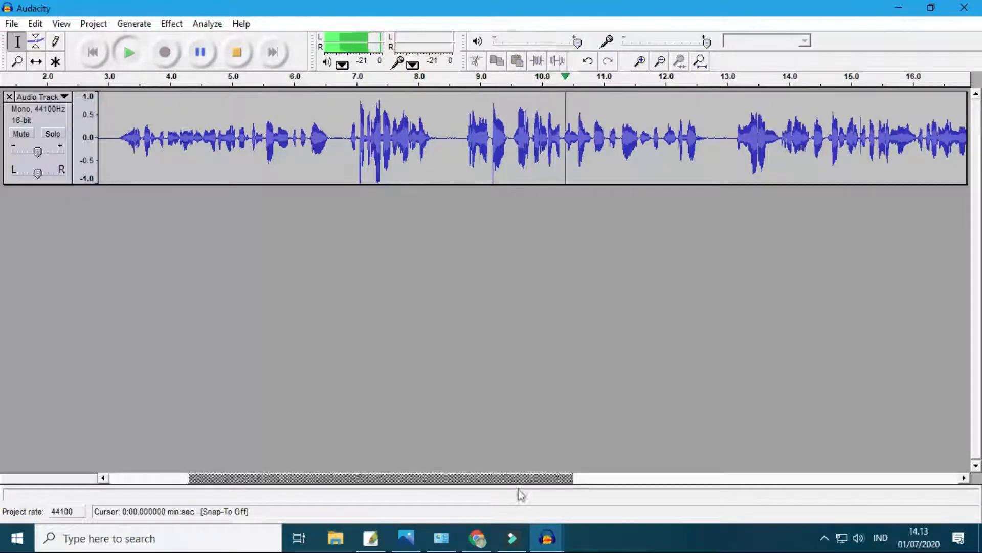
left_click_drag(535, 482, 640, 496)
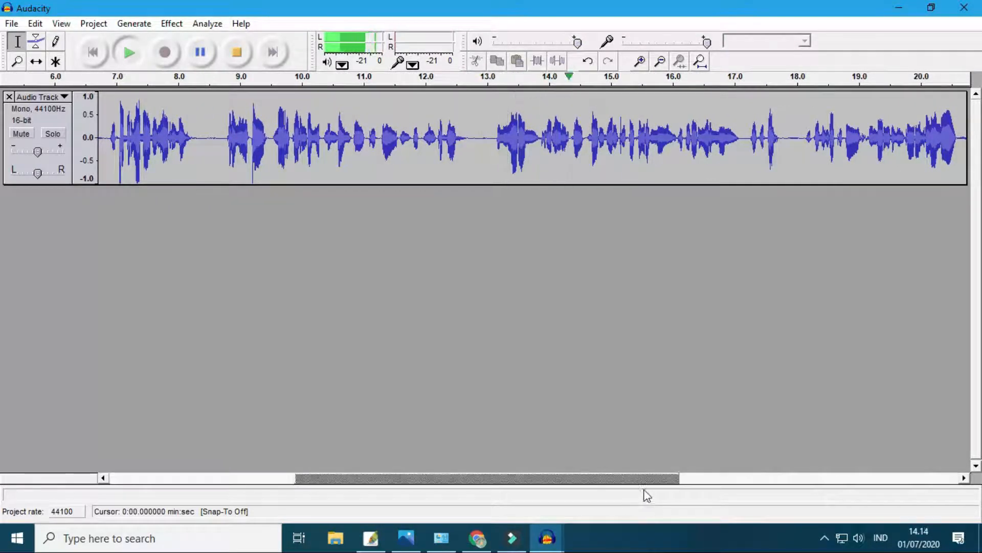
left_click_drag(664, 478, 756, 491)
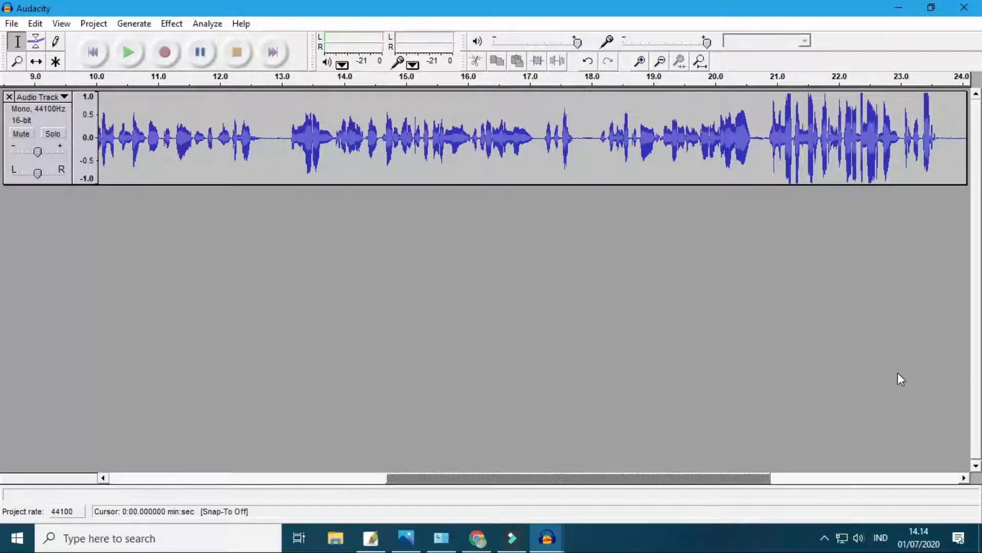
- Play back the last speech passage near the end of the track, starting from about 20.67 s
left_click_drag(721, 478, 916, 477)
left_click_drag(539, 128, 794, 161)
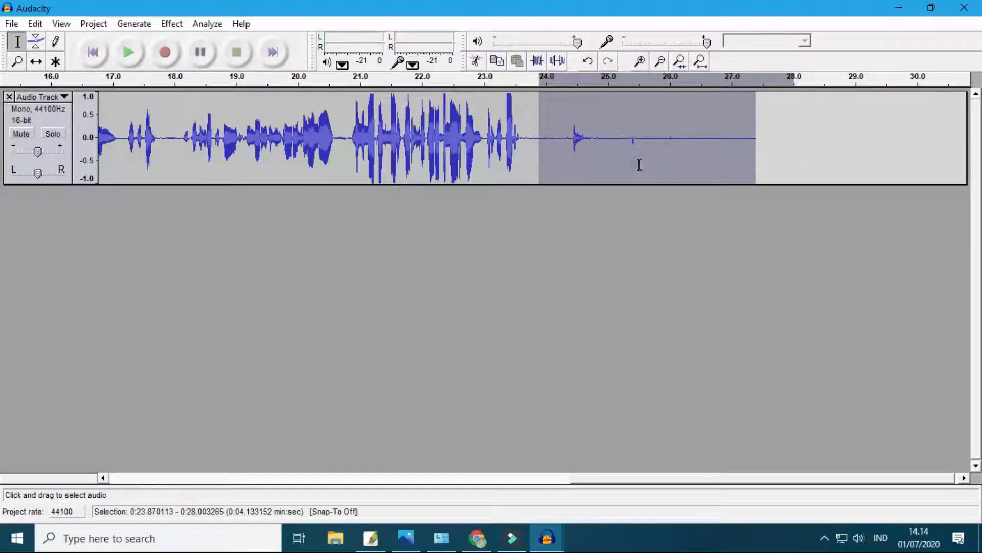
left_click(639, 164)
left_click(341, 141)
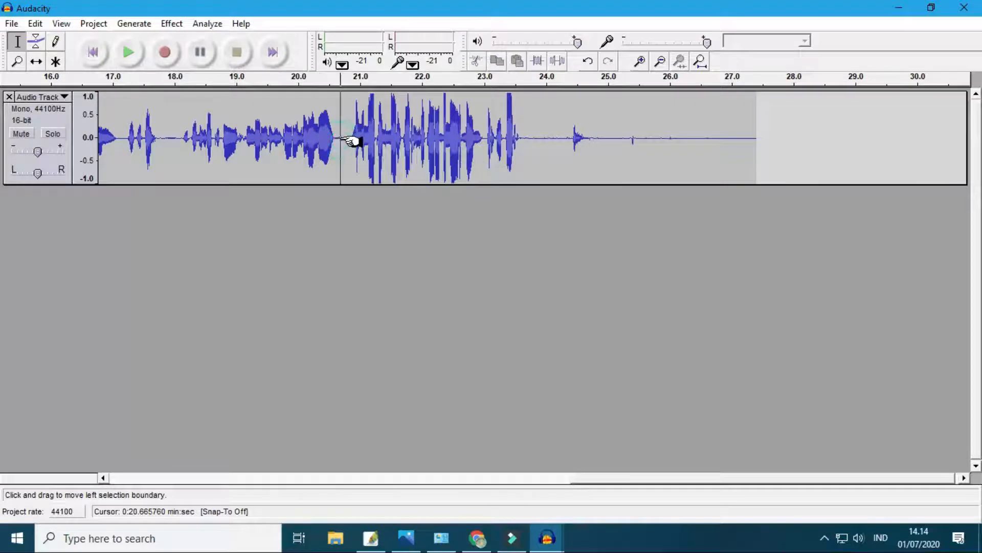
key("space")
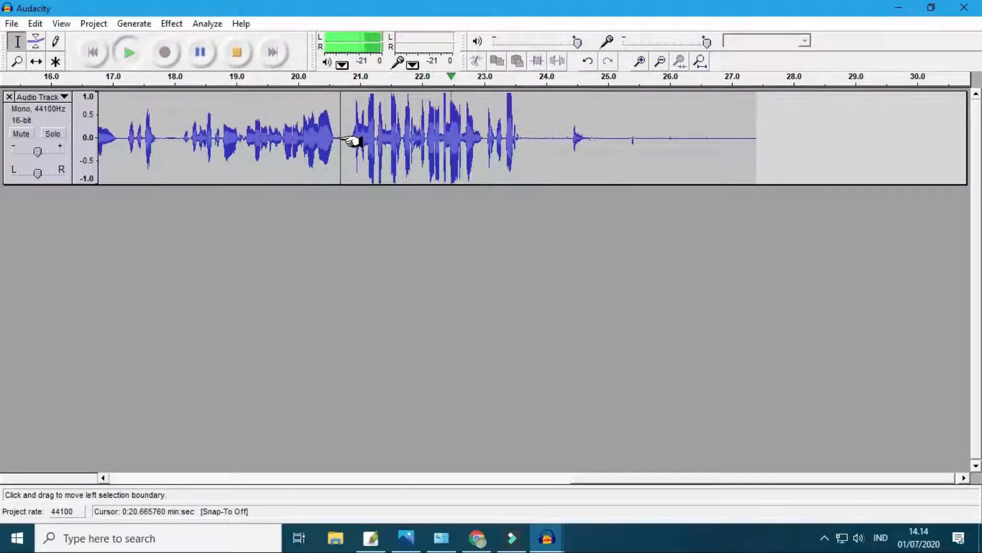
key("space")
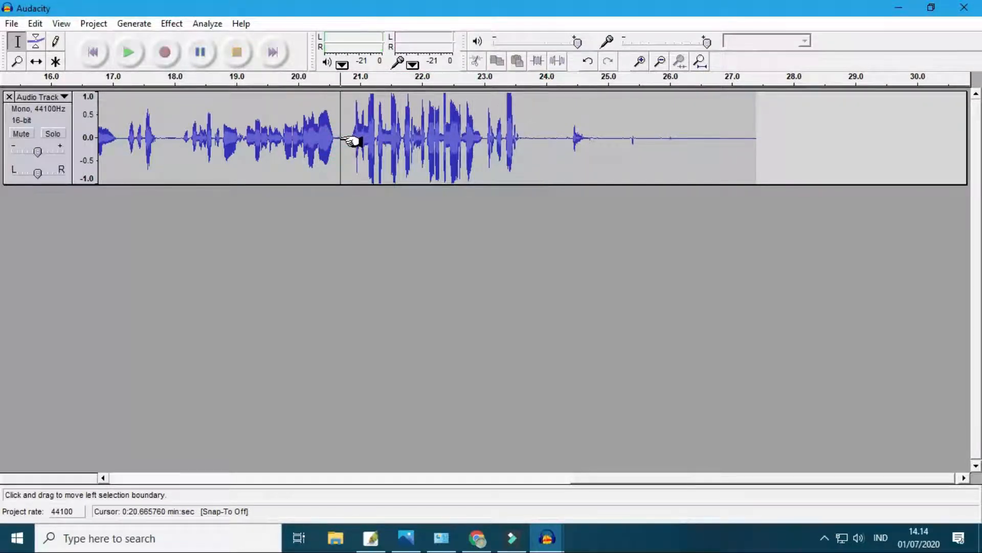
- Delete the trailing noise and silence from about 23.93 s to the end of the track
left_click(543, 134)
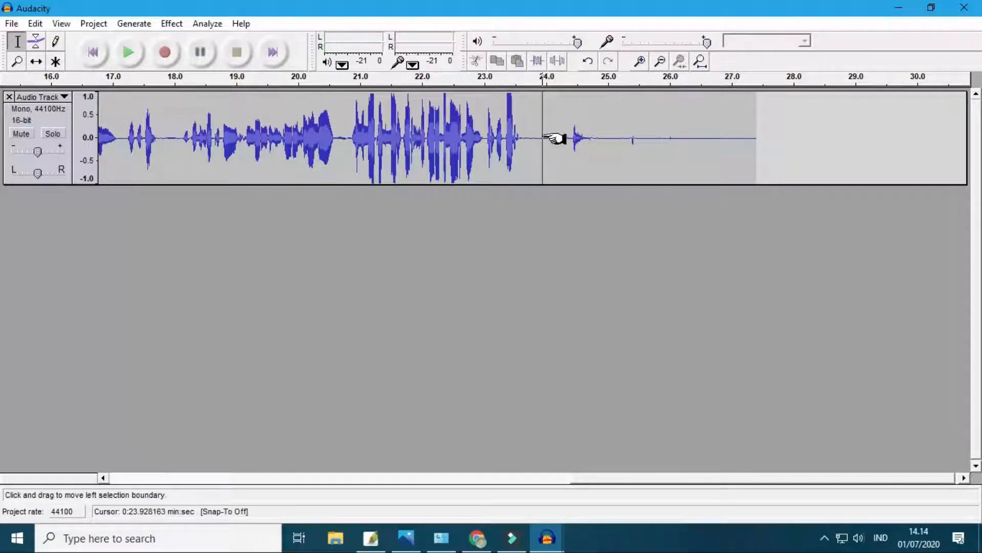
mouse_move(543, 137)
left_mouse_down()
mouse_move(781, 152)
mouse_move(772, 154)
left_mouse_up()
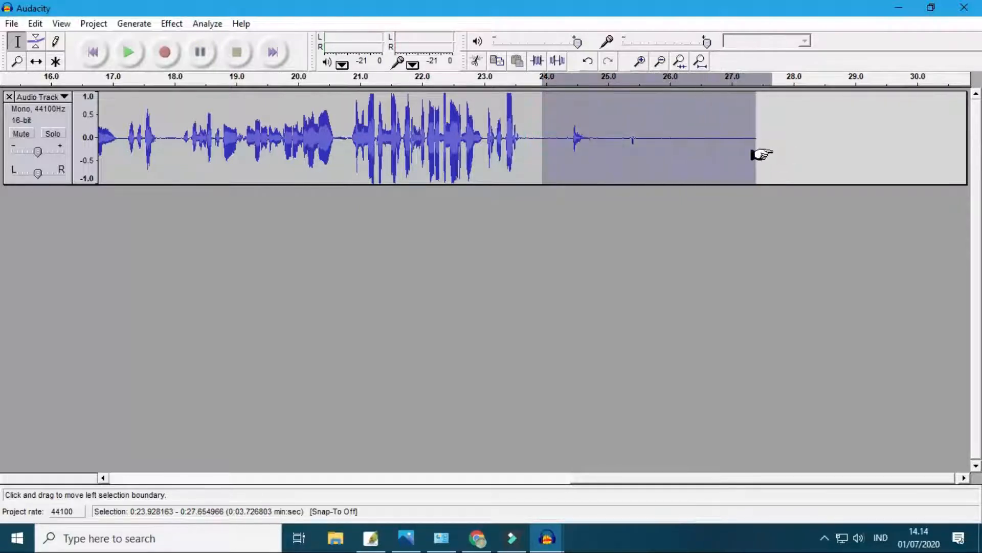
key("Delete")
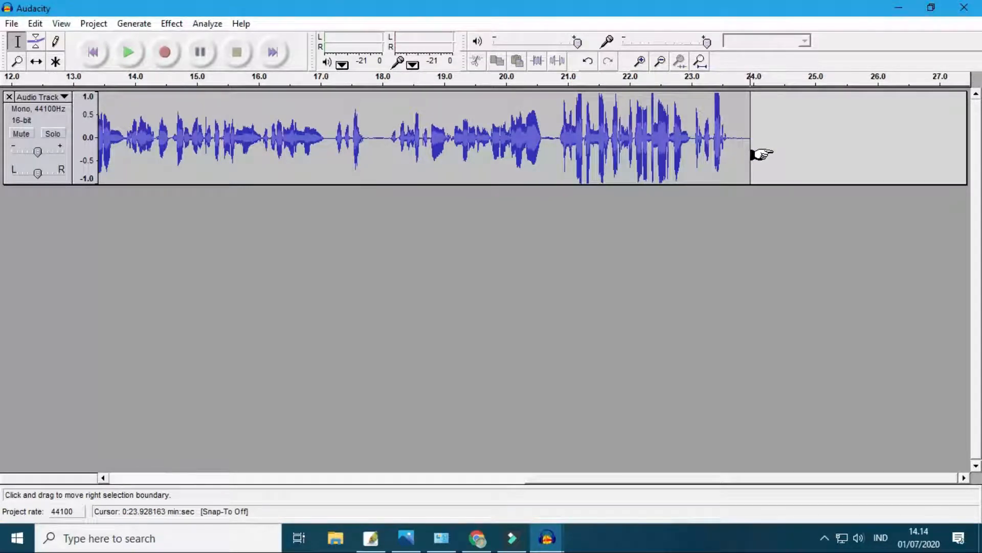
- Export the trimmed recording to the Music folder as a WAV file named Rekaman 2
left_click(10, 24)
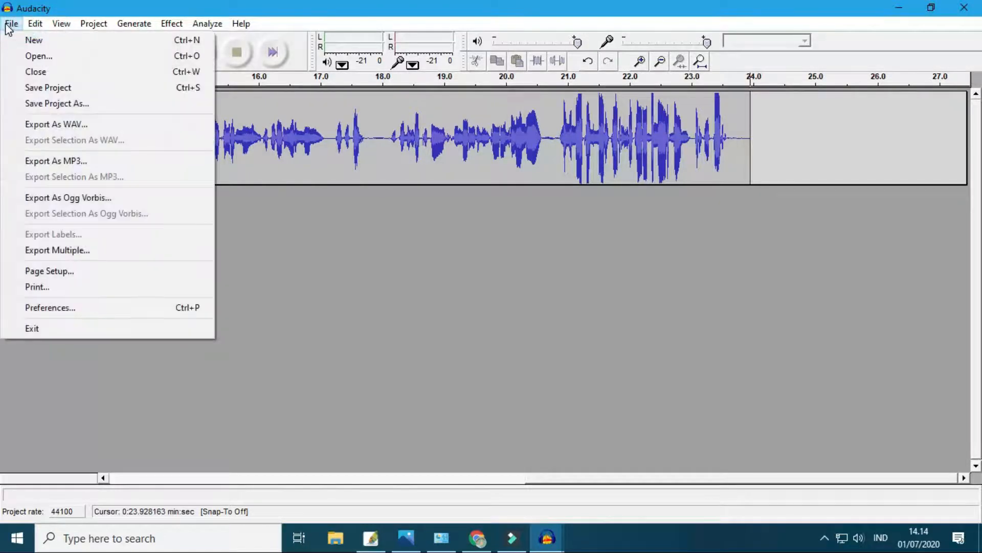
left_click(69, 127)
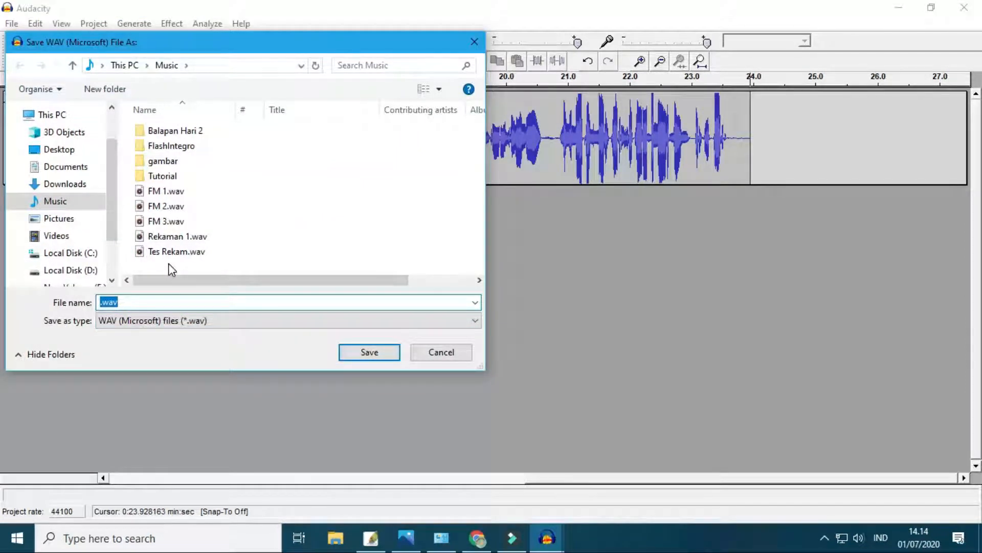
type("Rekeman ")
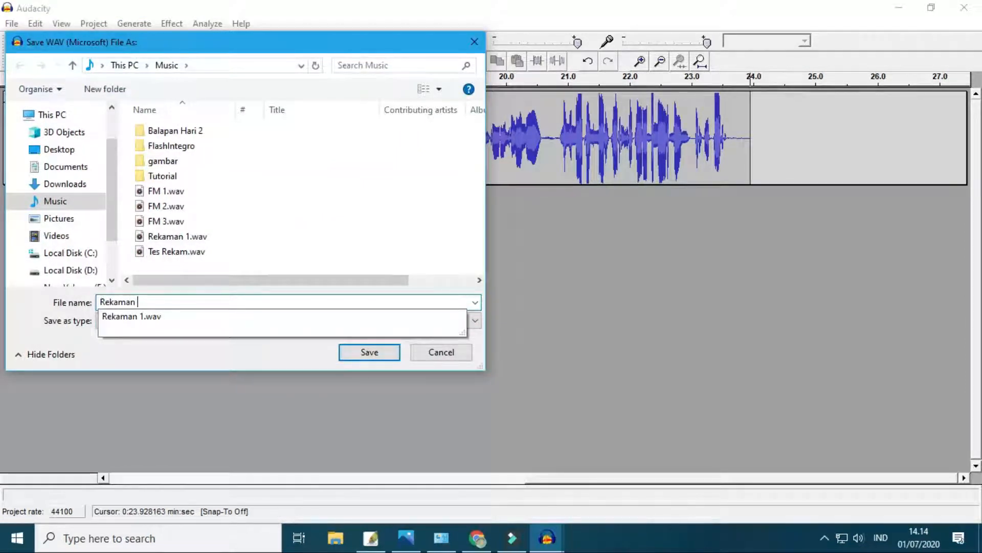
type("2")
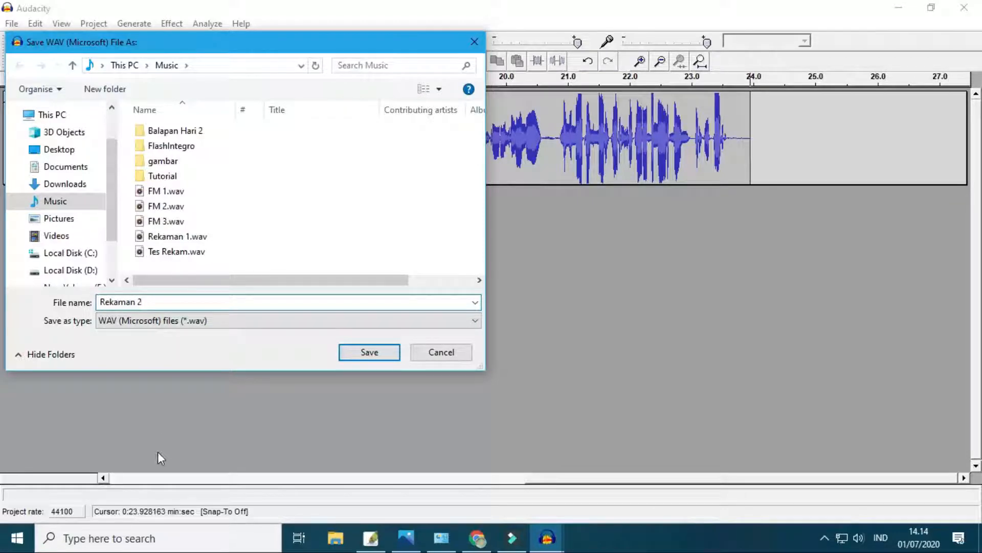
left_click(369, 352)
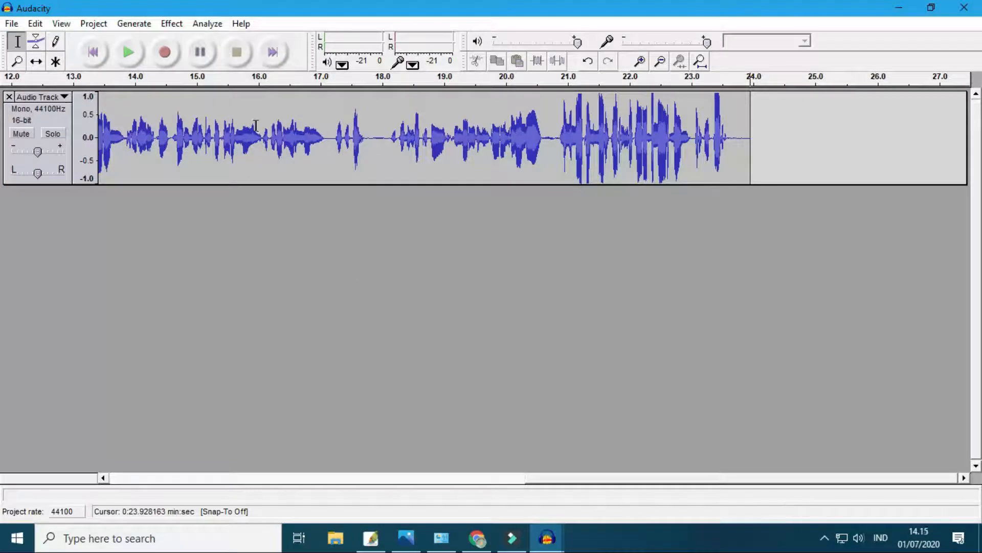
- Create a new empty audio project, switch to Google Slides in Chrome and show slide 3, Kebiasaan Kedua
left_click(11, 24)
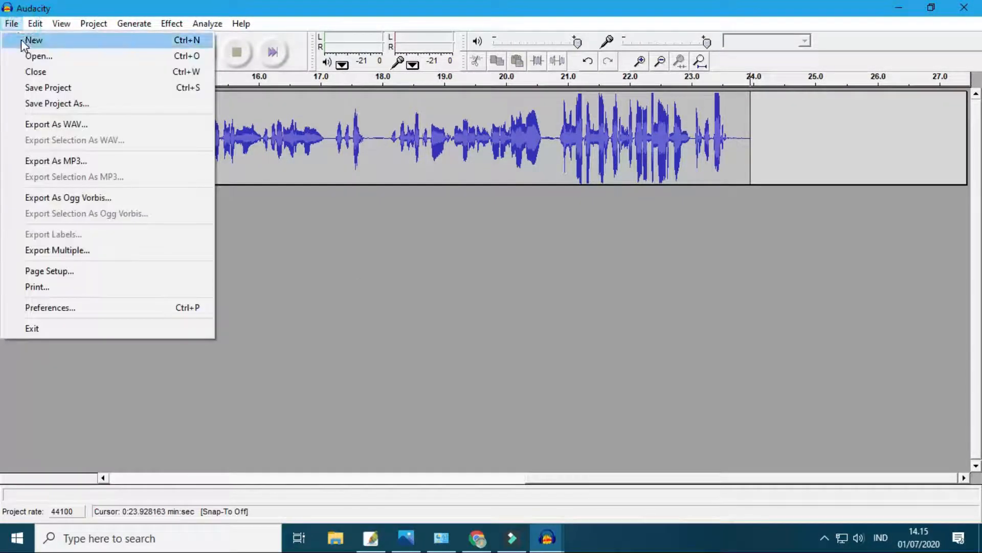
left_click(21, 42)
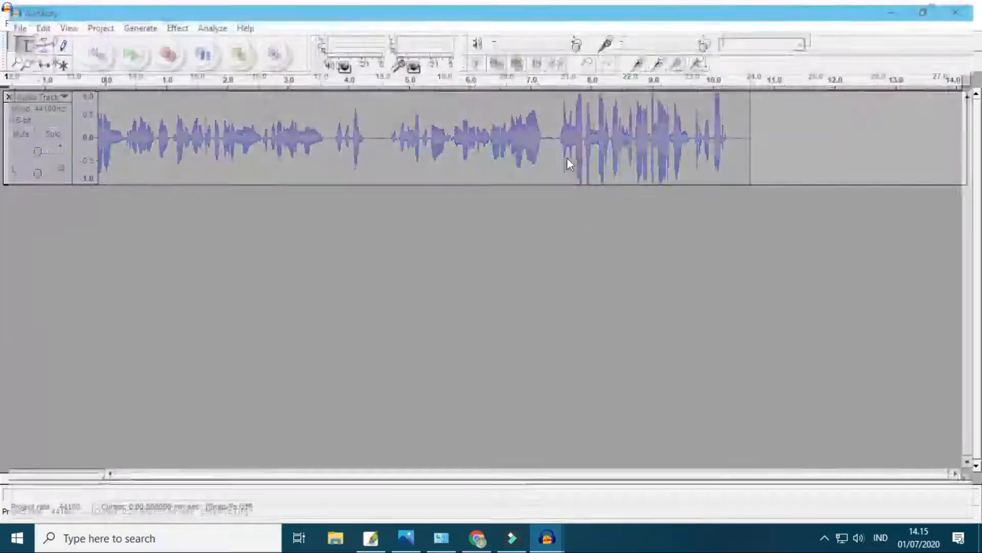
left_click(477, 537)
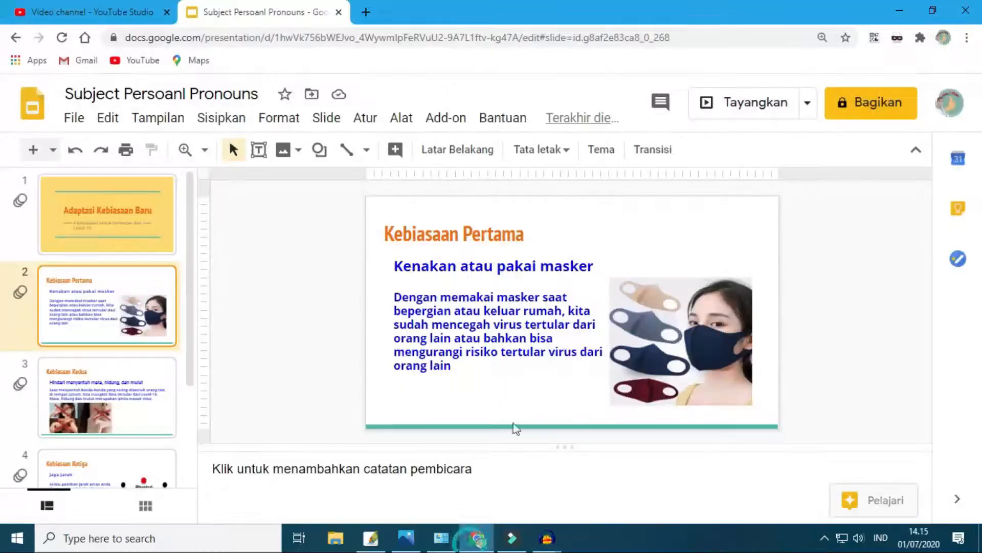
left_click(80, 398)
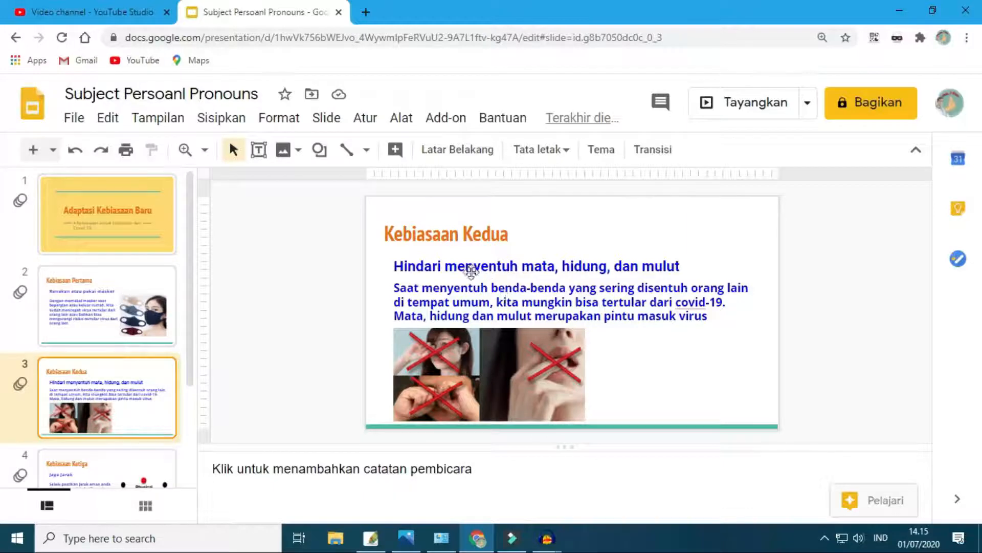
- Switch to the new empty Audacity project and record the narration for the Kebiasaan Kedua slide
mouse_move(546, 537)
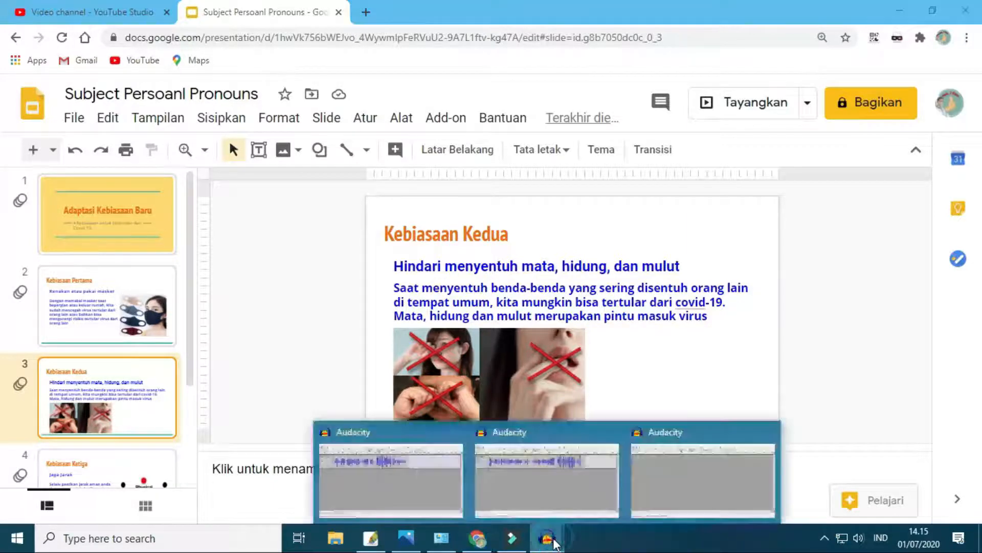
left_click(662, 463)
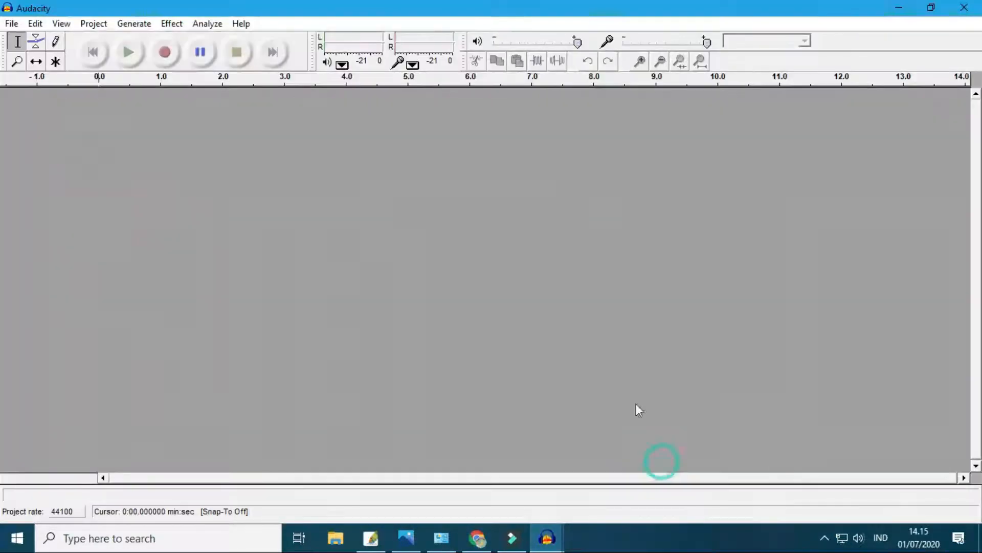
left_click(166, 54)
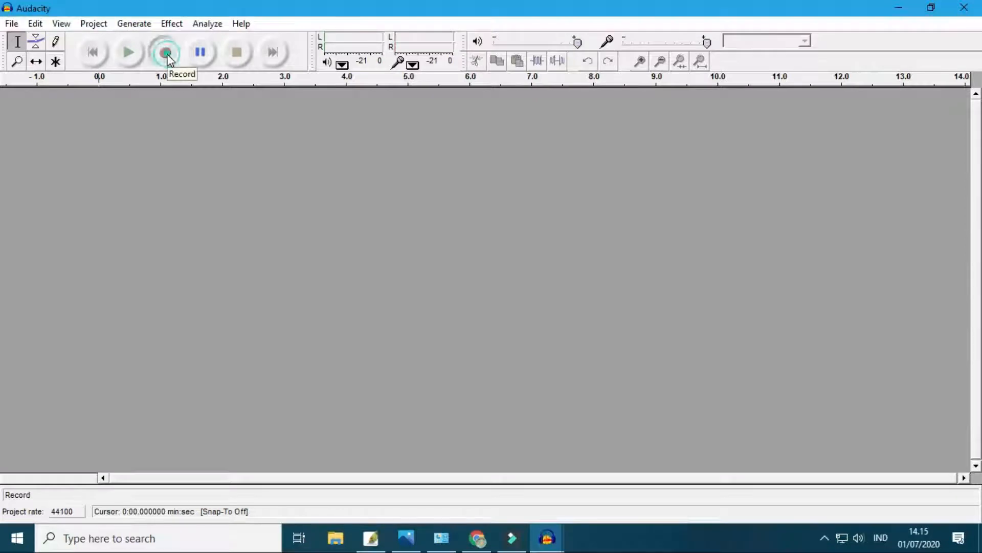
left_click(478, 537)
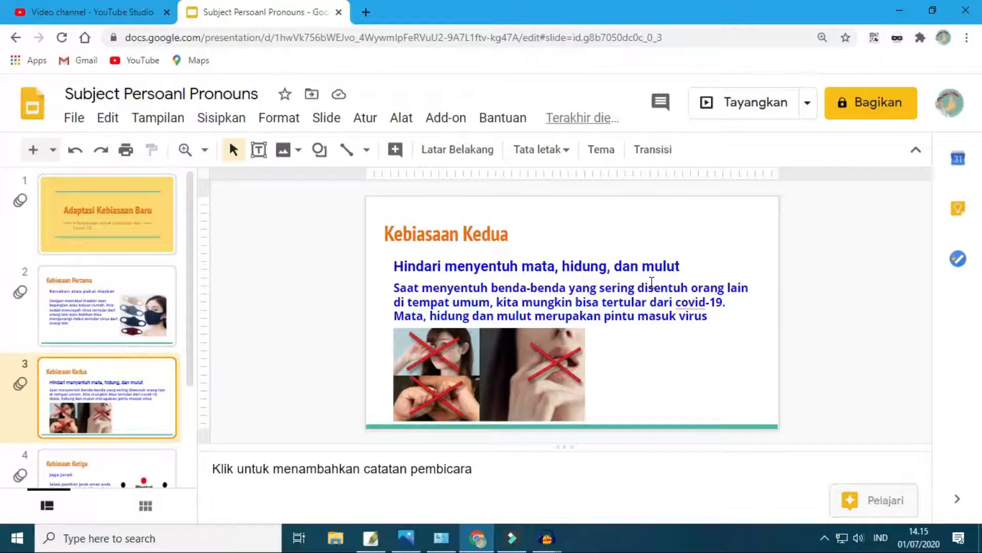
left_click(547, 538)
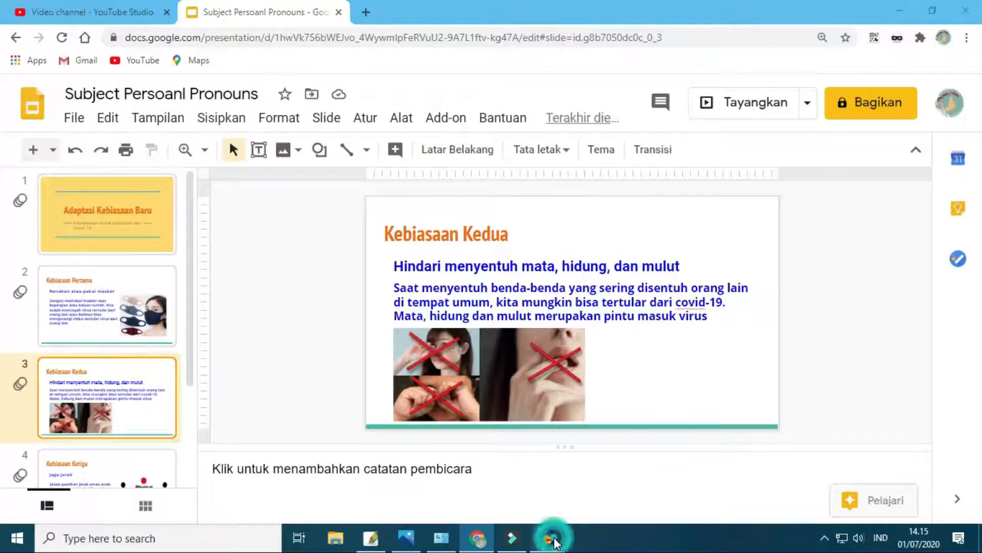
left_click(674, 462)
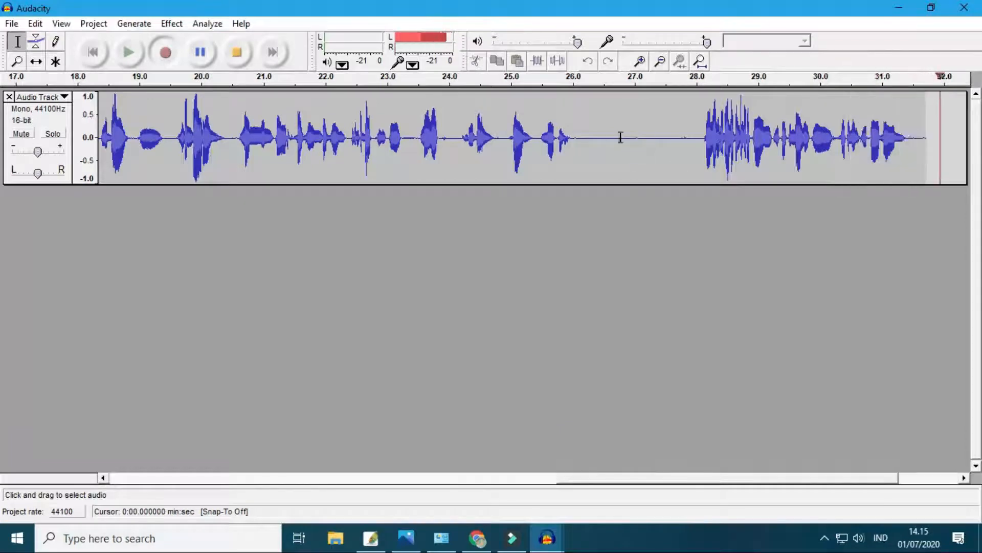
left_click(238, 51)
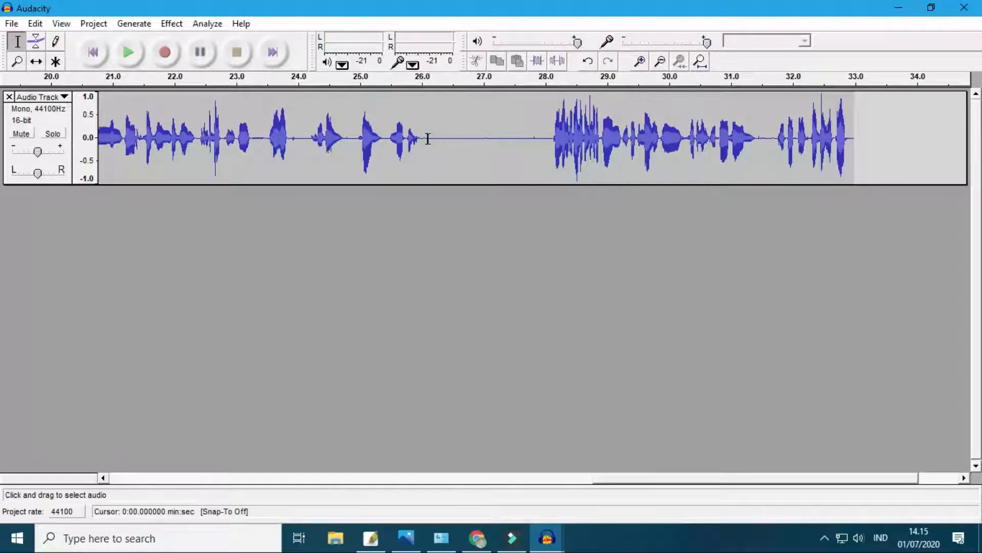
- Listen to the recording from about 26.09 s and delete everything from about 26.11 s to the end of the track
left_click(428, 138)
key("space")
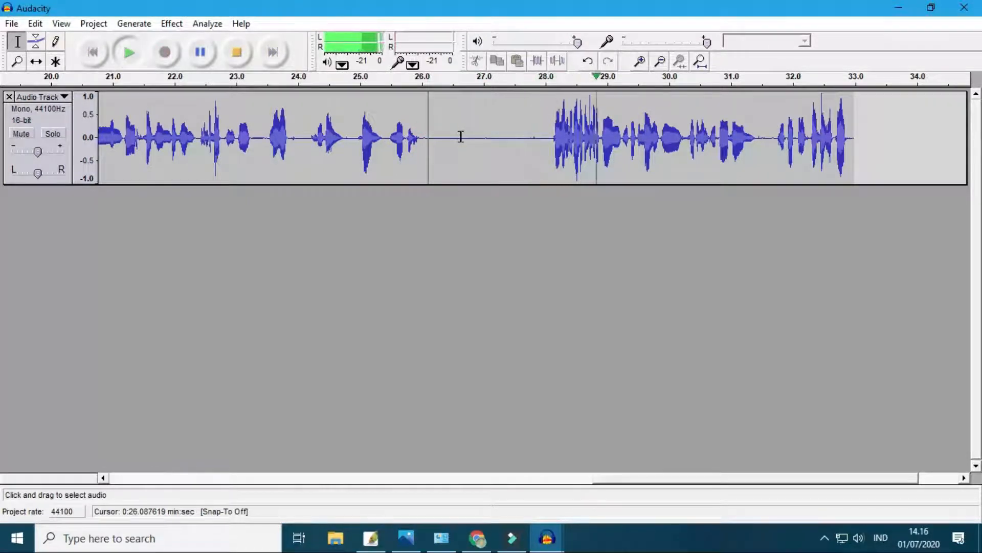
key("space")
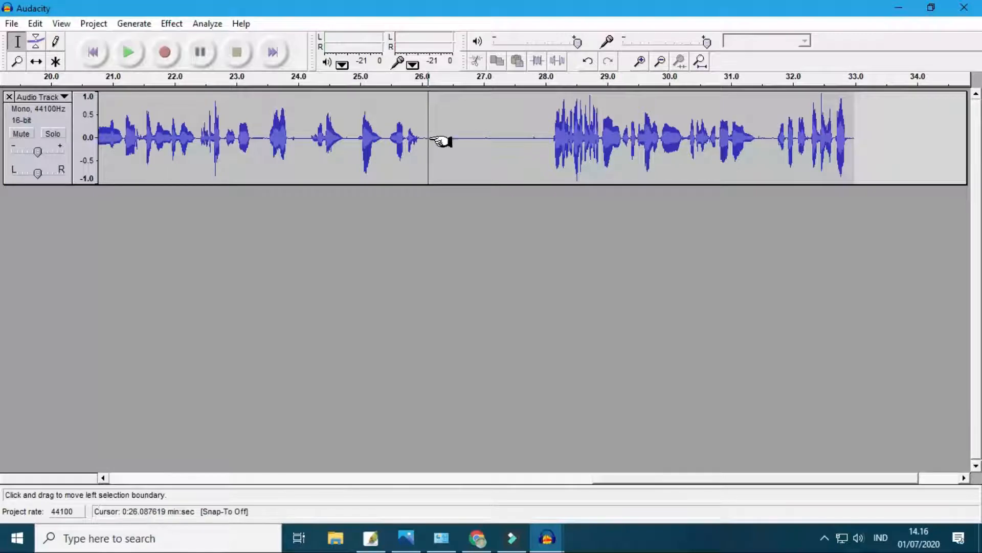
left_click(435, 135)
left_click_drag(428, 135, 878, 179)
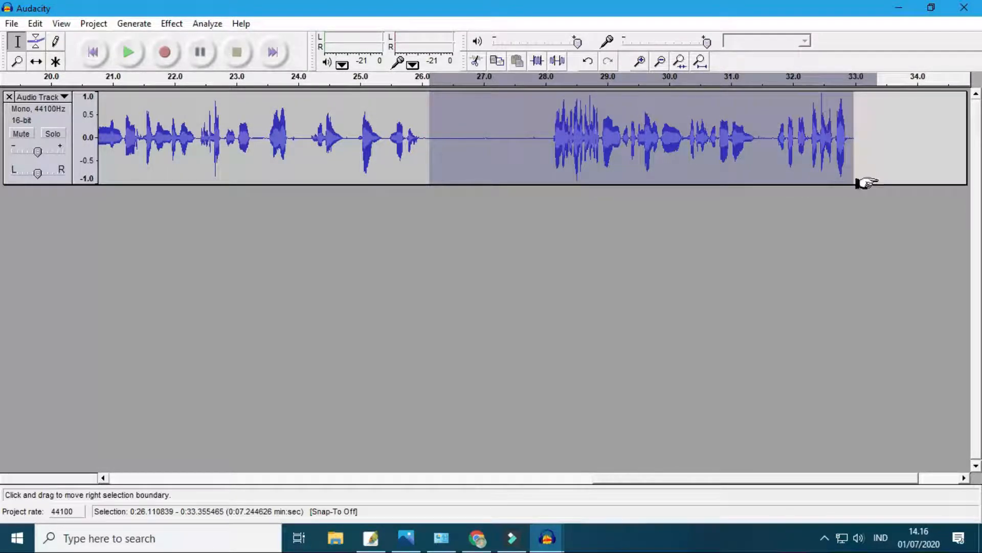
key("Delete")
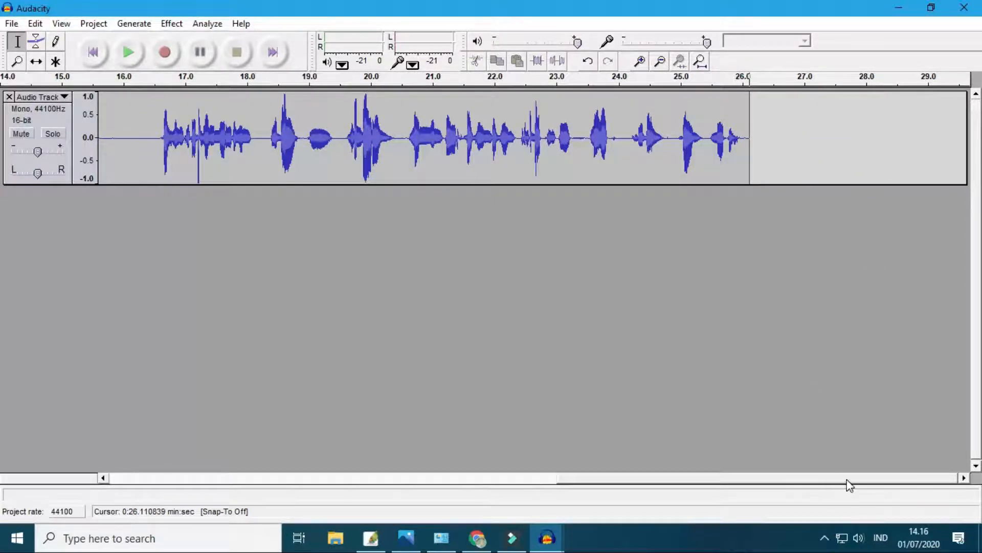
- Listen to the opening of the track and delete the section from 0 s to about 3.34 s
left_click_drag(846, 479, 374, 450)
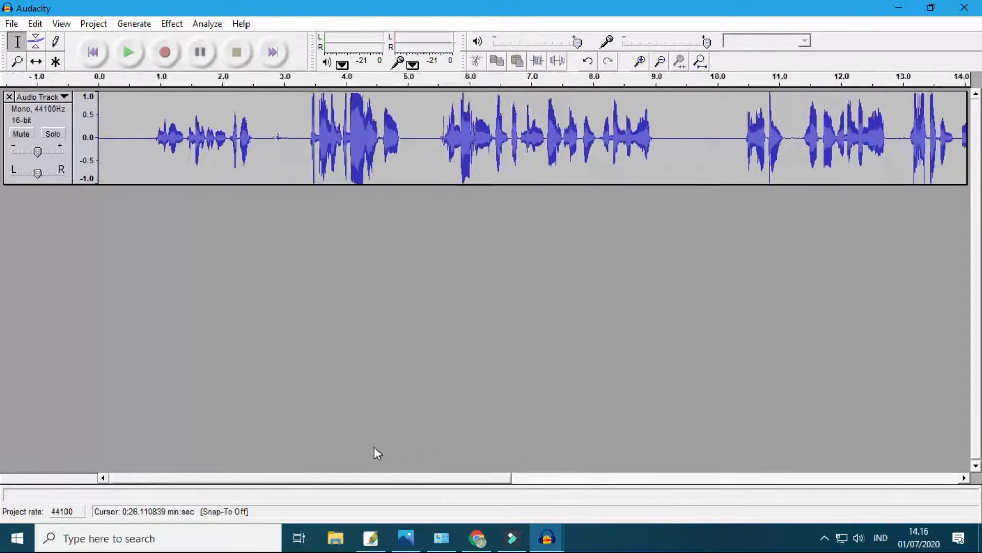
left_click(105, 134)
key("space")
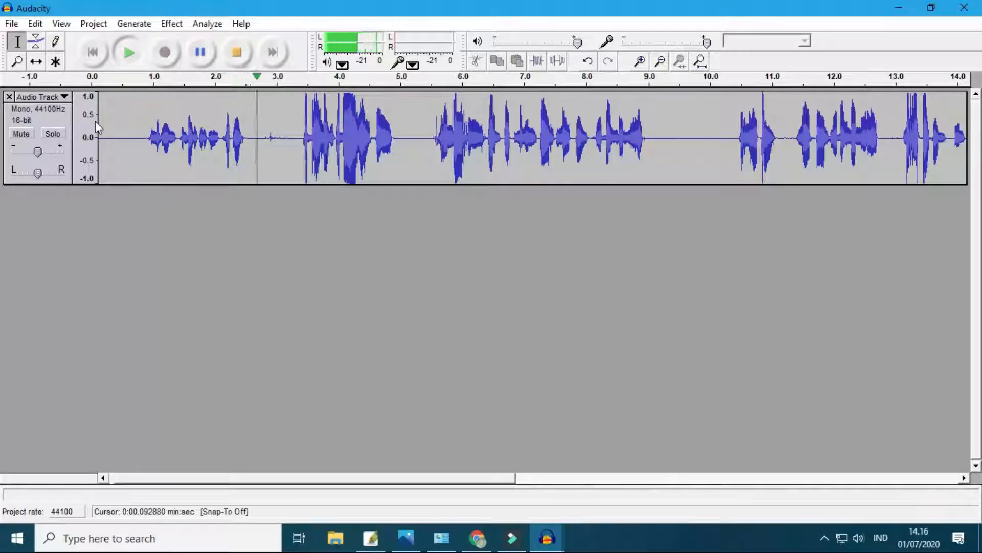
key("space")
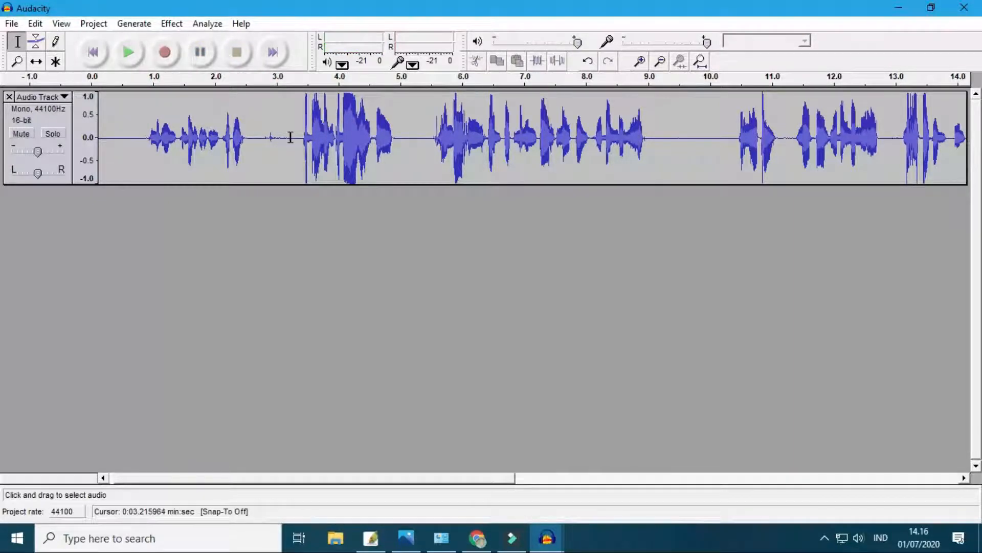
left_click_drag(294, 136, 285, 134)
left_click_drag(298, 140, 12, 106)
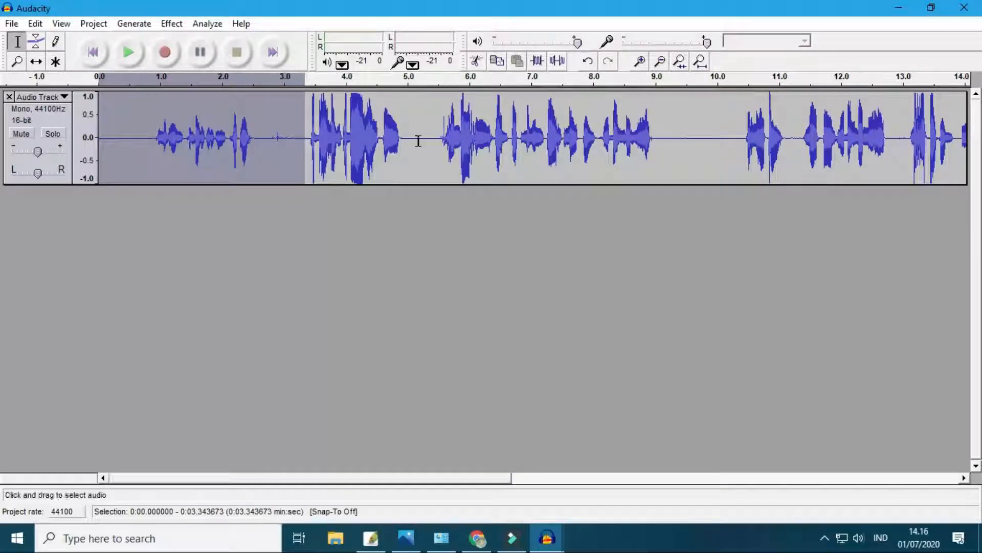
key("Delete")
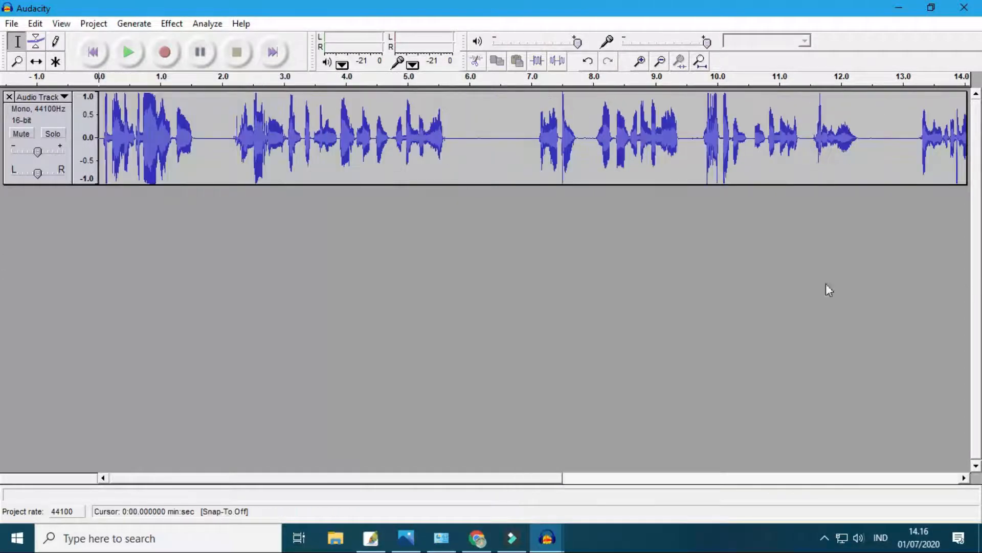
- Play back the start of the trimmed track and delete the pause from about 1.61 s to 2.10 s
key("space")
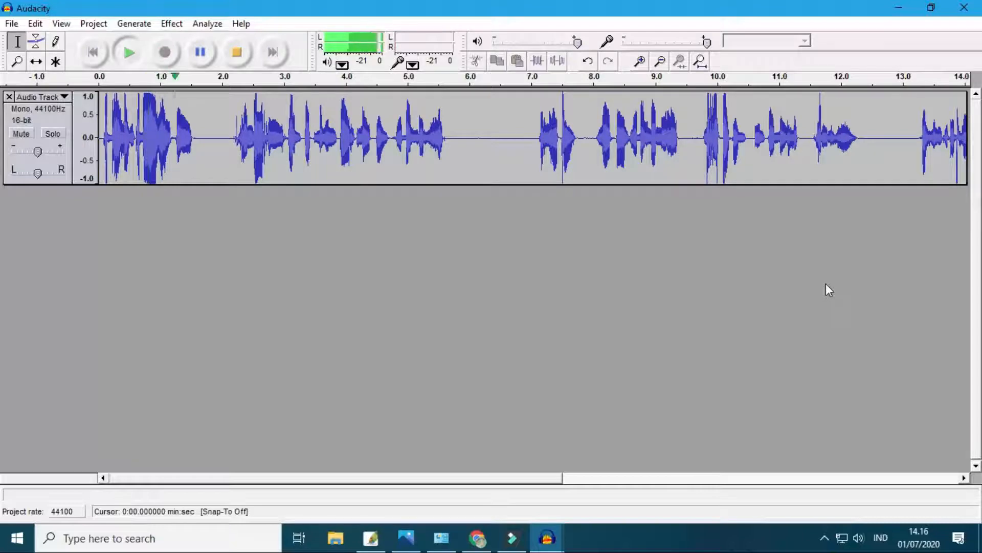
key("space")
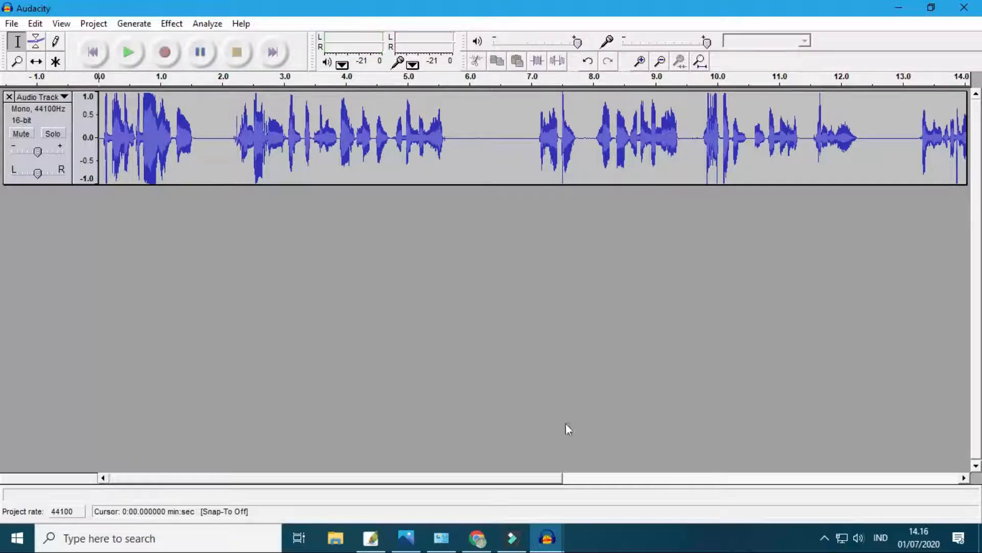
left_click_drag(196, 136, 231, 143)
left_click(203, 146)
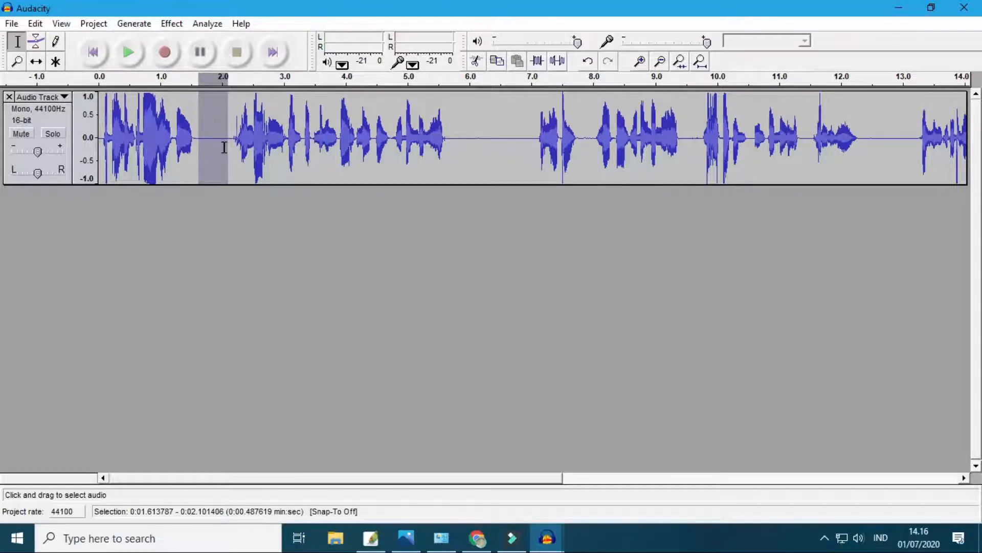
key("Delete")
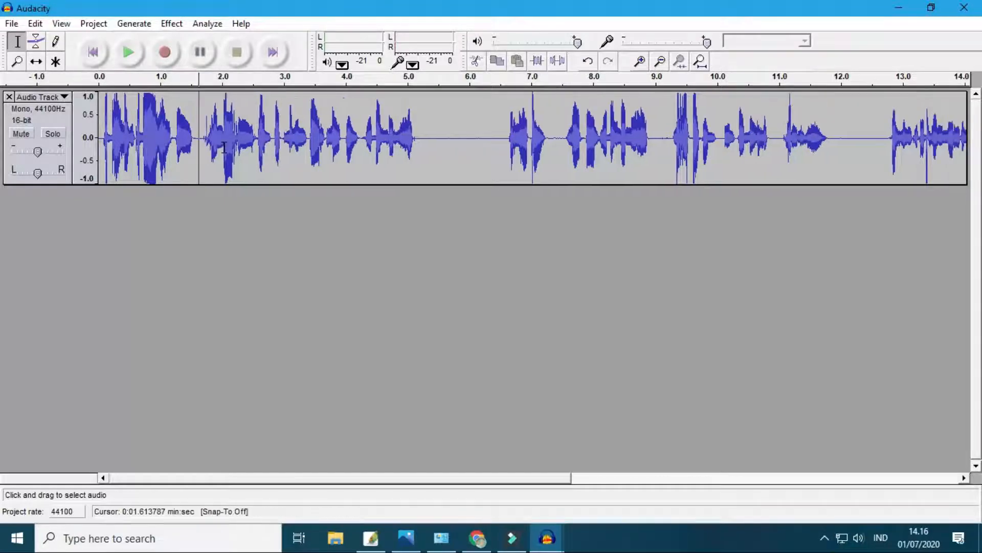
- Delete the long silent gap from about 5.21 s to 6.55 s
left_click_drag(418, 139, 501, 148)
left_click(424, 145)
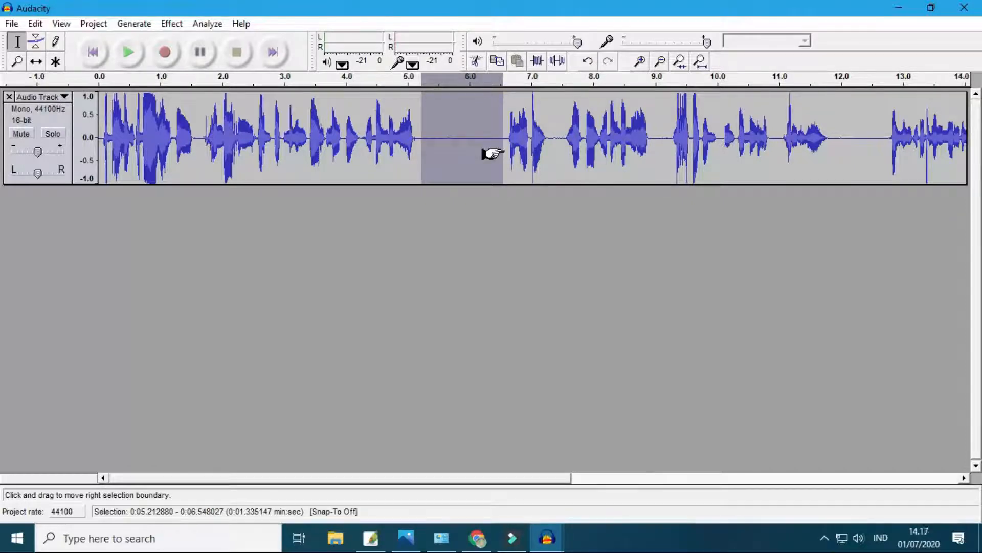
key("Delete")
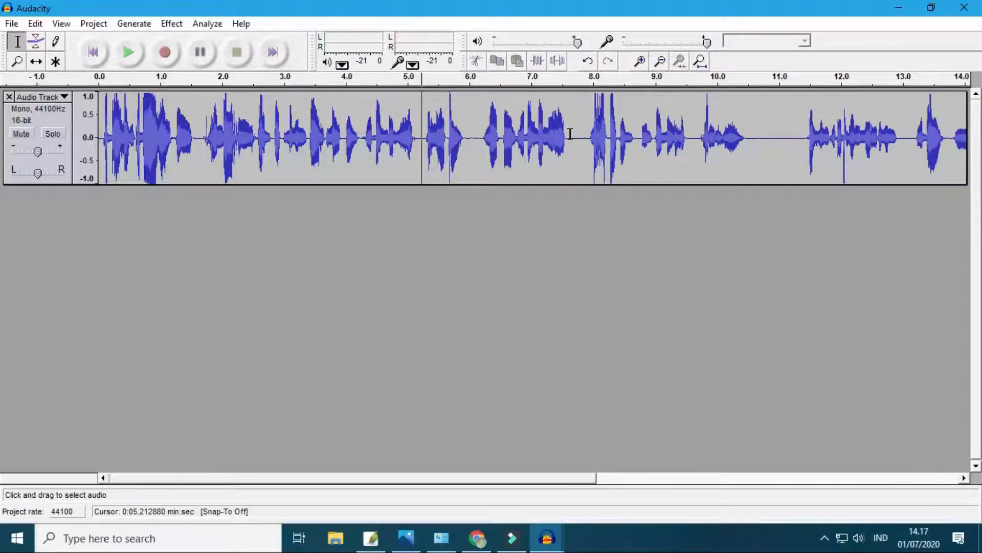
- Delete the pauses from about 7.62 s to 7.85 s and from about 5.94 s to 6.18 s in the track
left_click_drag(570, 134, 584, 144)
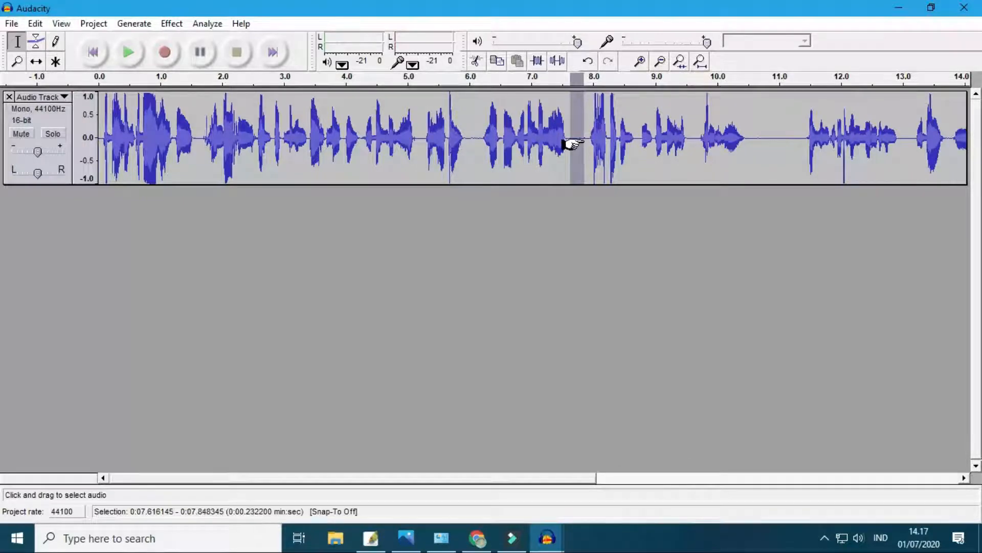
key("Delete")
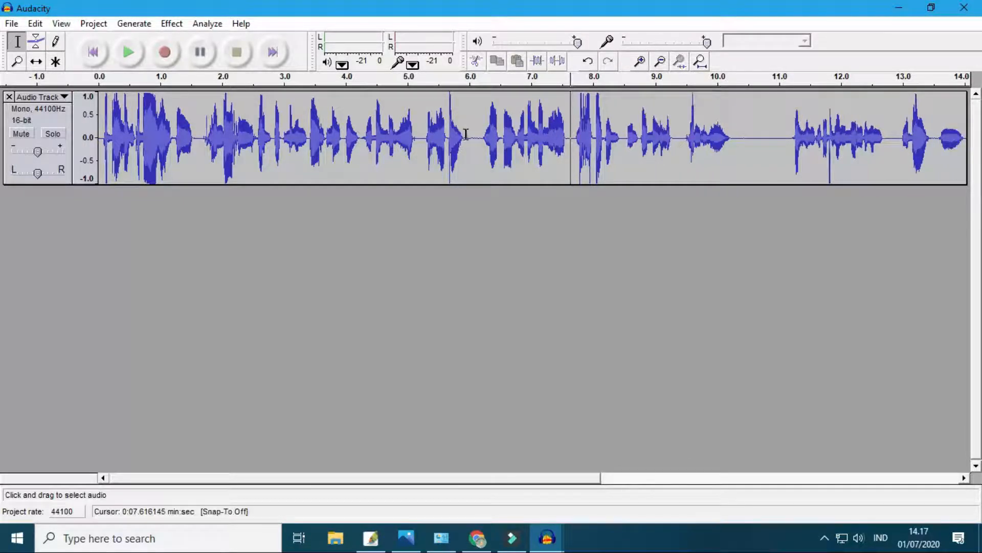
mouse_move(466, 134)
left_mouse_down()
mouse_move(450, 136)
mouse_move(481, 141)
left_mouse_up()
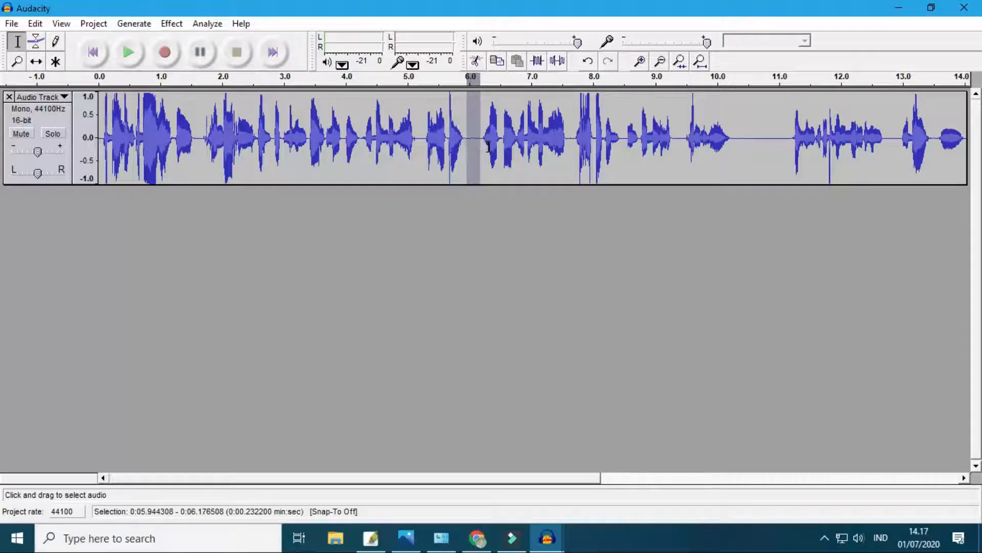
key("Delete")
- Delete the long silence after about 10 s and the short pauses at about 11.61–11.78 s and 12.74 s
left_click_drag(718, 140, 827, 141)
key("Delete")
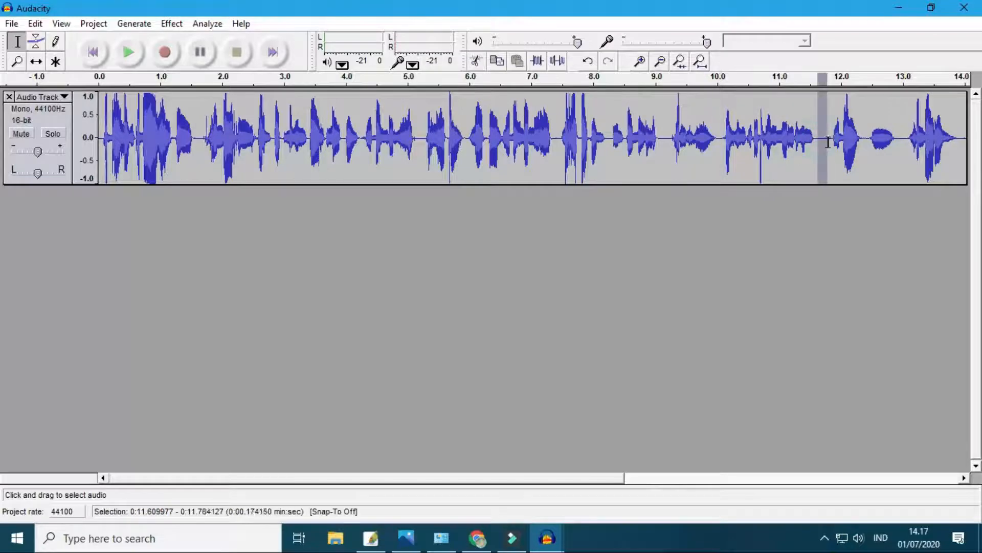
key("Delete")
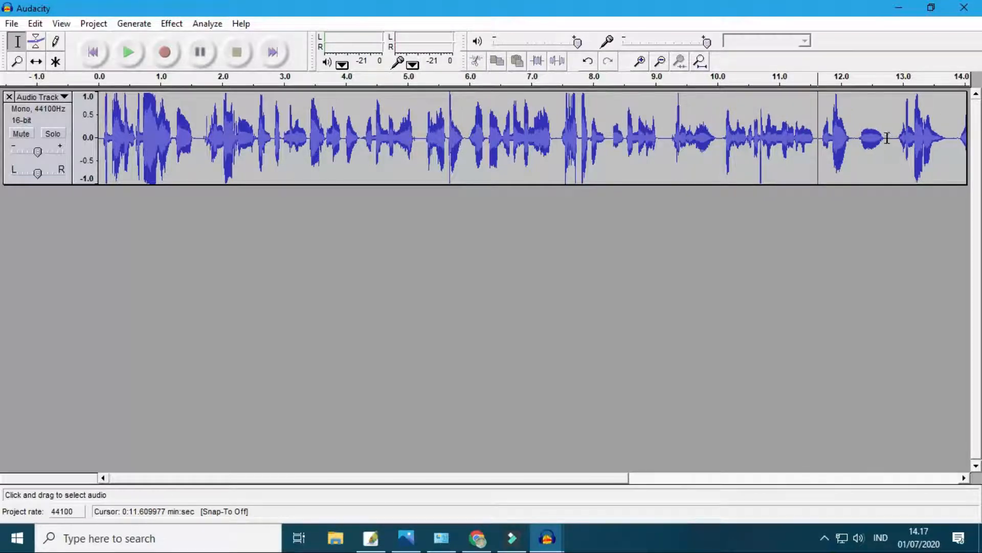
left_click_drag(888, 138, 897, 138)
key("Delete")
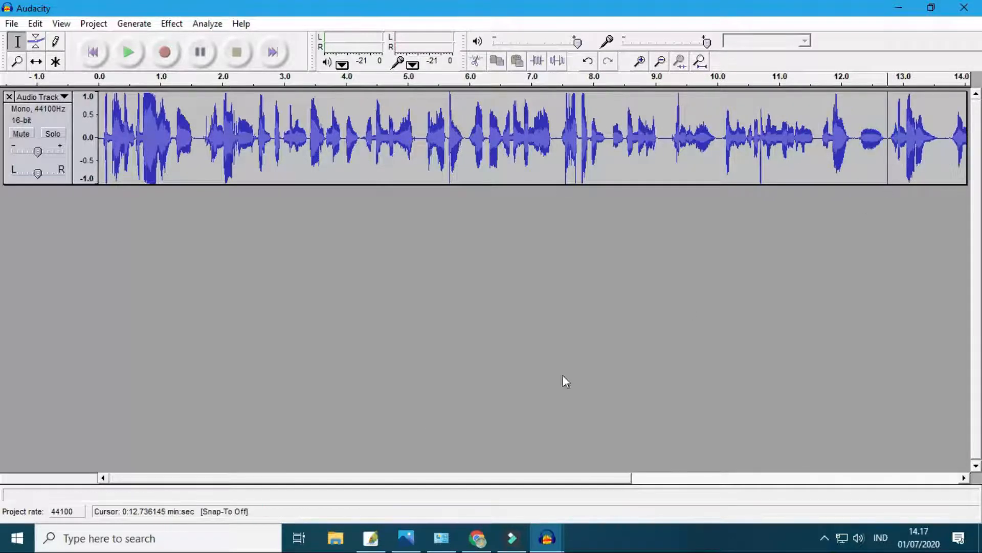
- Delete the pauses from about 17.07 s to 17.32 s and from about 13.62 s to 13.73 s in the later part of the track
left_click_drag(397, 480, 642, 480)
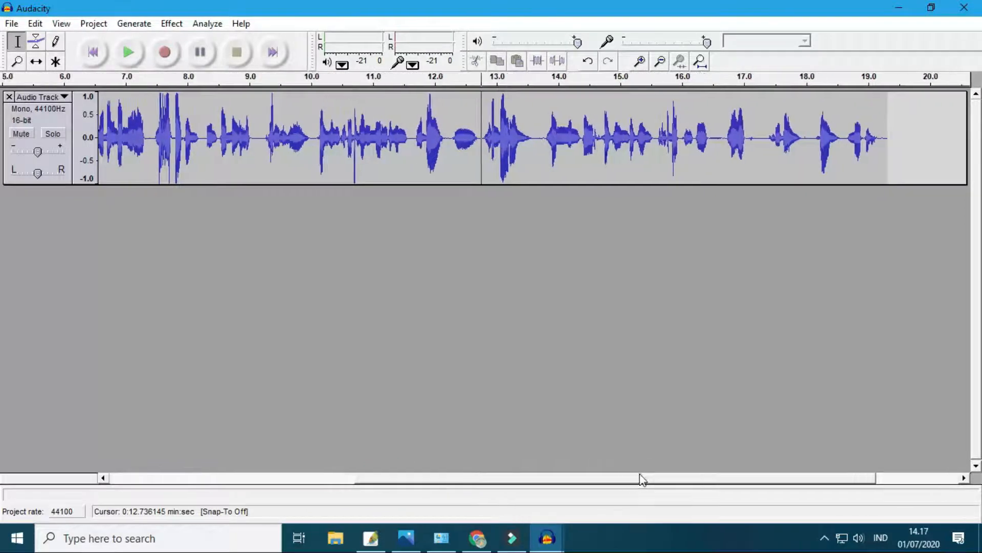
left_click_drag(749, 140, 765, 144)
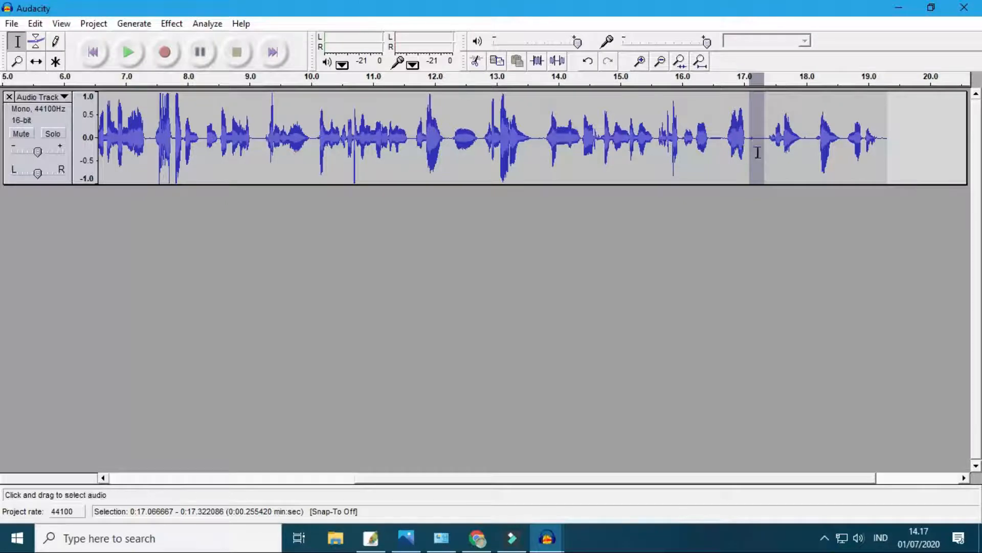
key("Delete")
left_click_drag(535, 137, 542, 137)
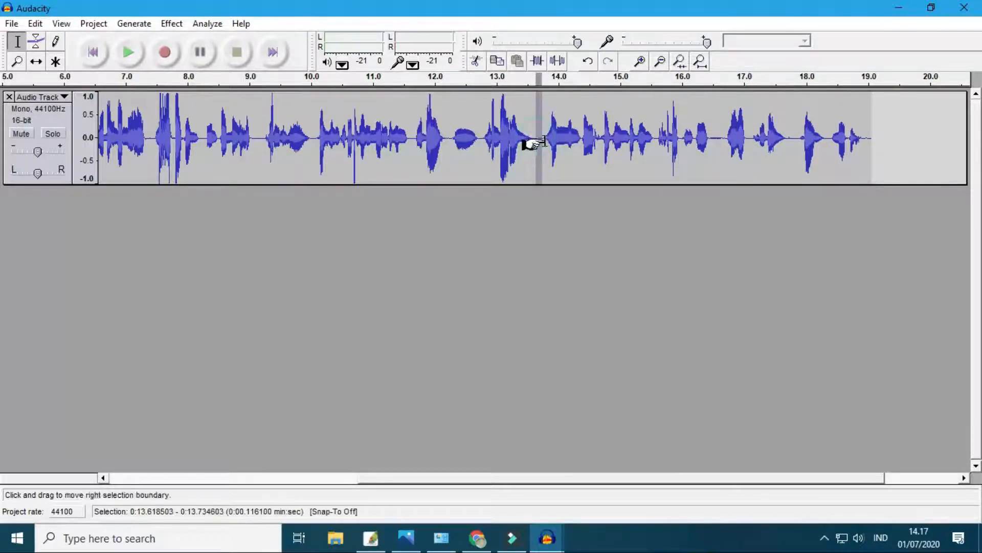
key("Delete")
- Delete the pause at about 16.4 s and the one from about 17.40 s to 17.59 s
left_click_drag(706, 138, 783, 138)
key("Delete")
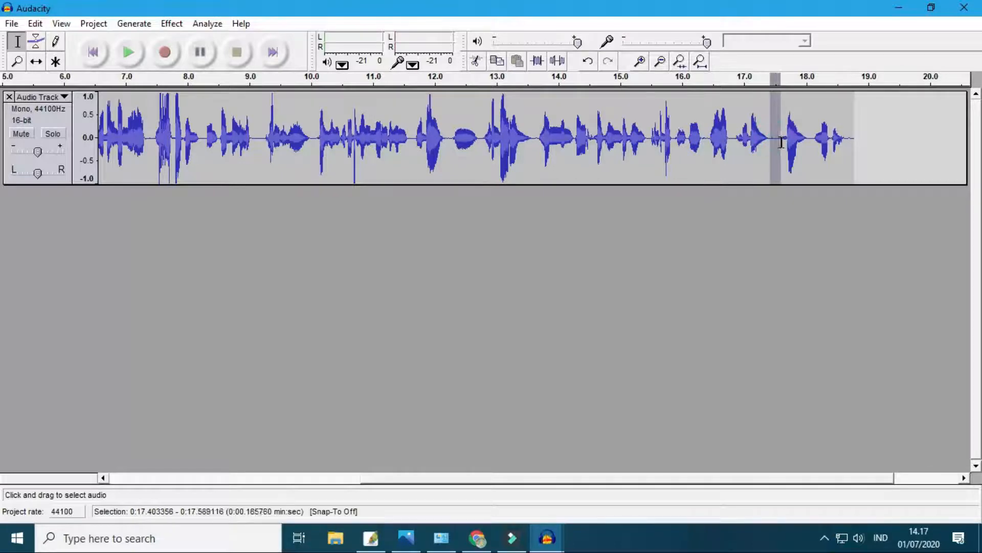
key("Delete")
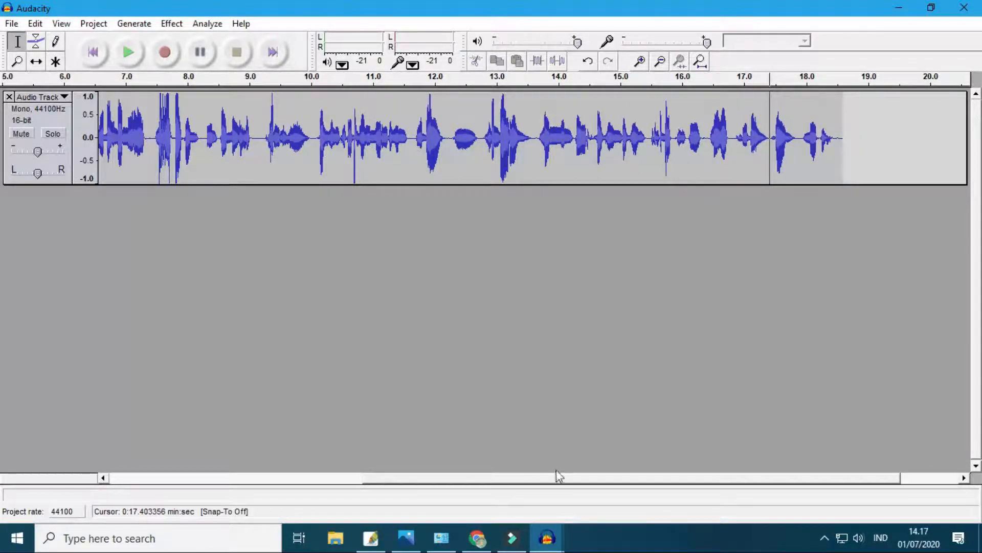
- Play back the shortened track from its start to check the removed pauses
left_click_drag(559, 475, 186, 463)
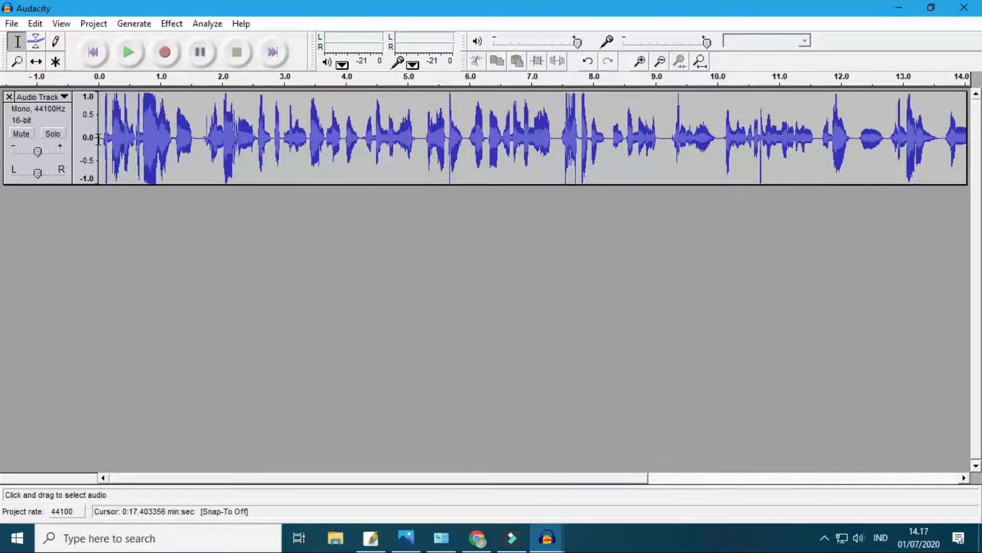
left_click(101, 137)
key("space")
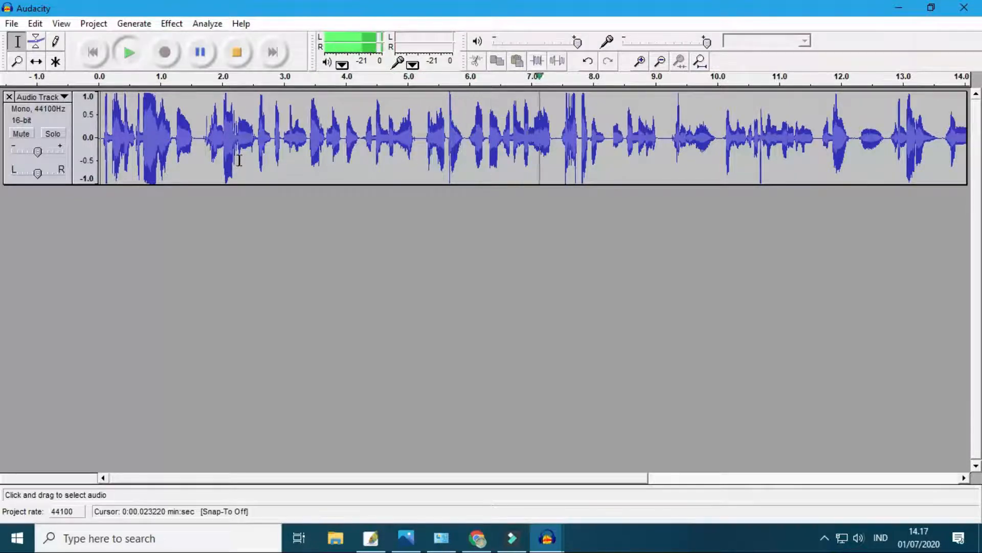
left_click_drag(527, 477, 748, 471)
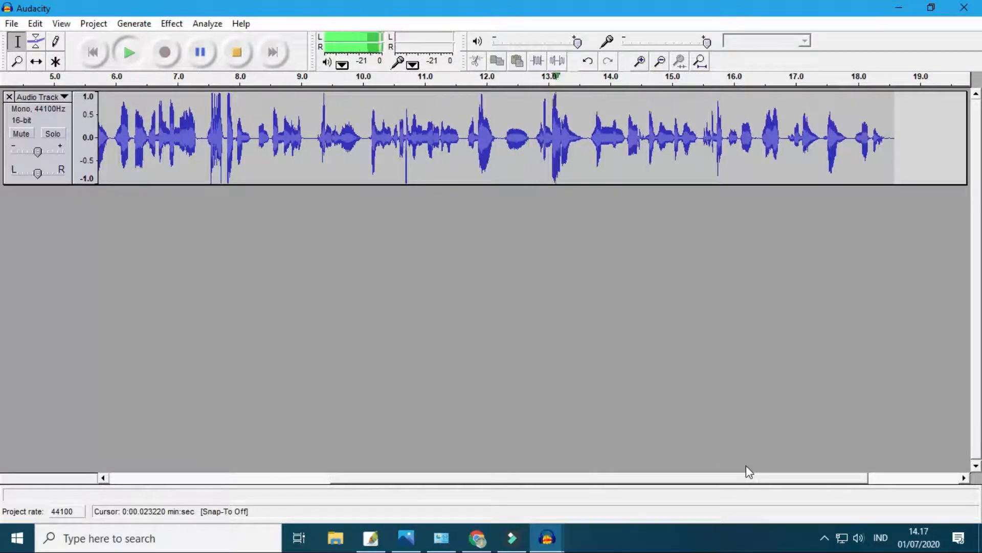
key("space")
- Listen from about 12.26 s and delete the section from about 12.18 s to 12.71 s
left_click(503, 137)
key("space")
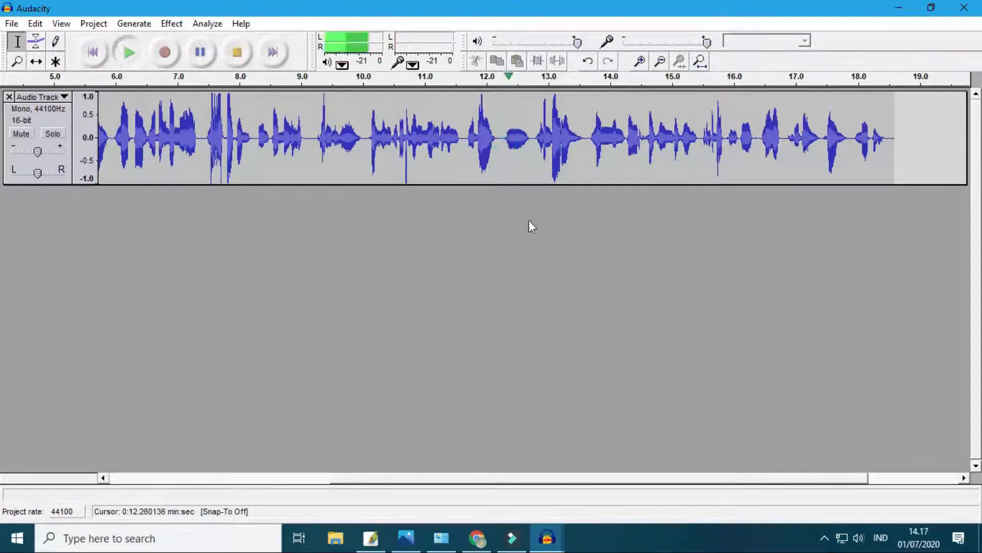
key("space")
left_click_drag(531, 135, 498, 134)
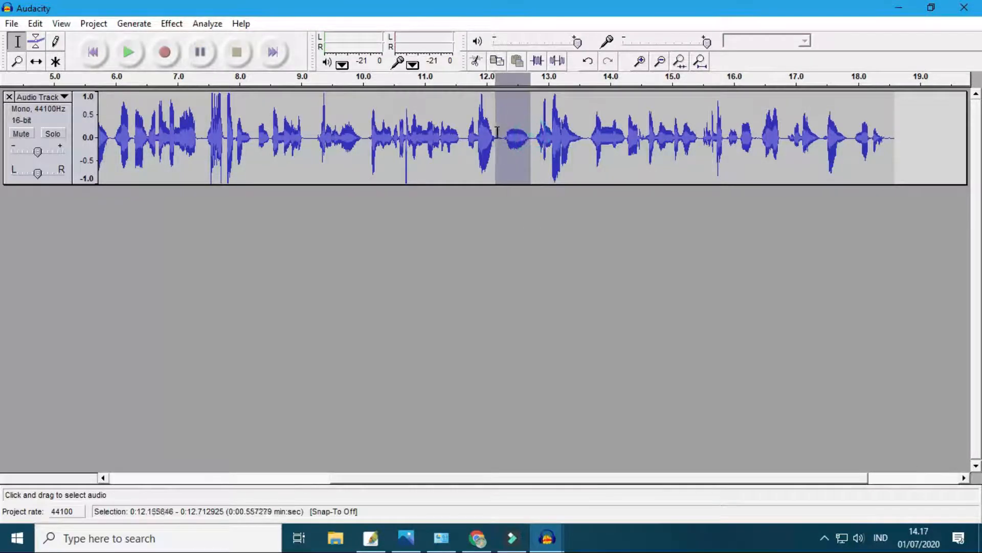
key("Delete")
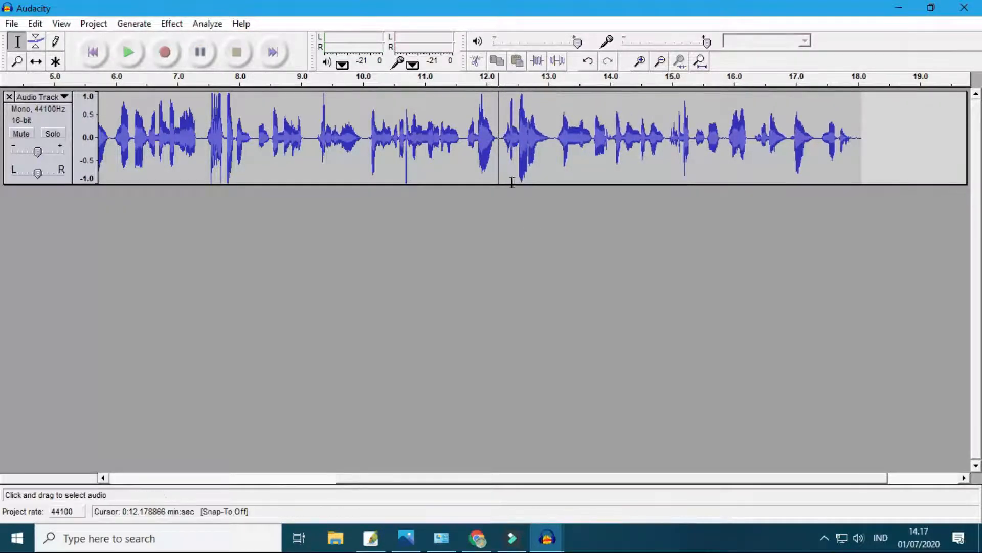
- Check the edited passage by playing the track from about 12.18 s, 13.04 s and 12.53 s
key("space")
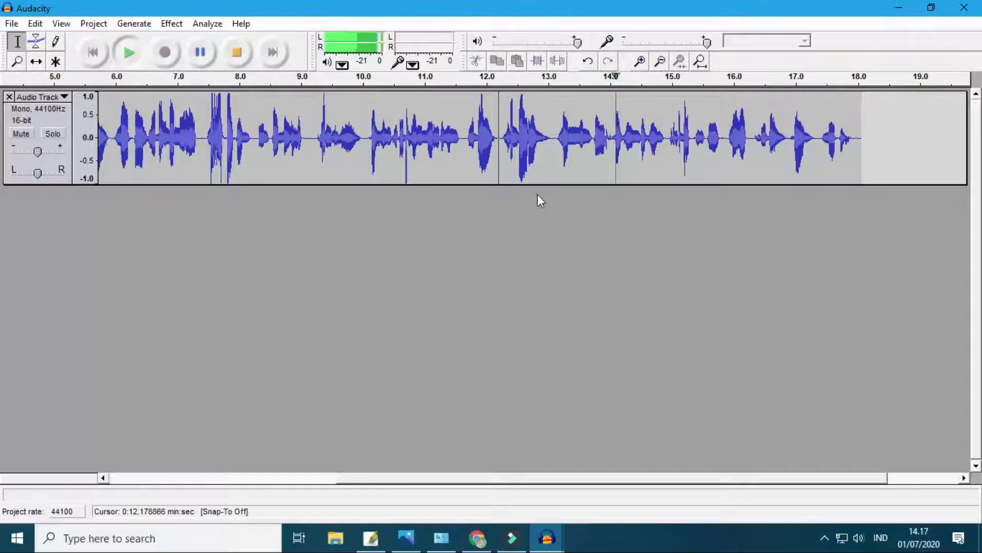
key("space")
left_click(552, 139)
key("space")
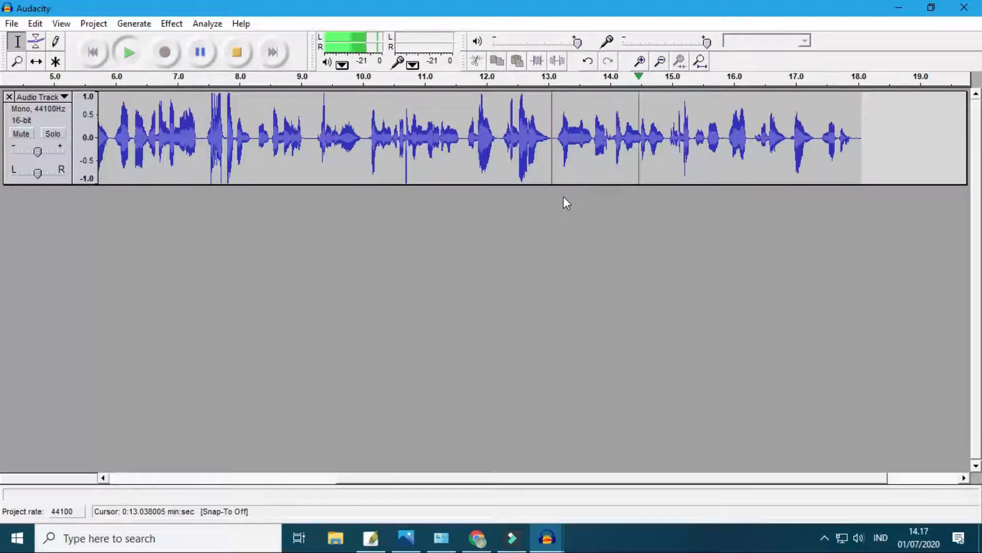
key("space")
left_click(520, 125)
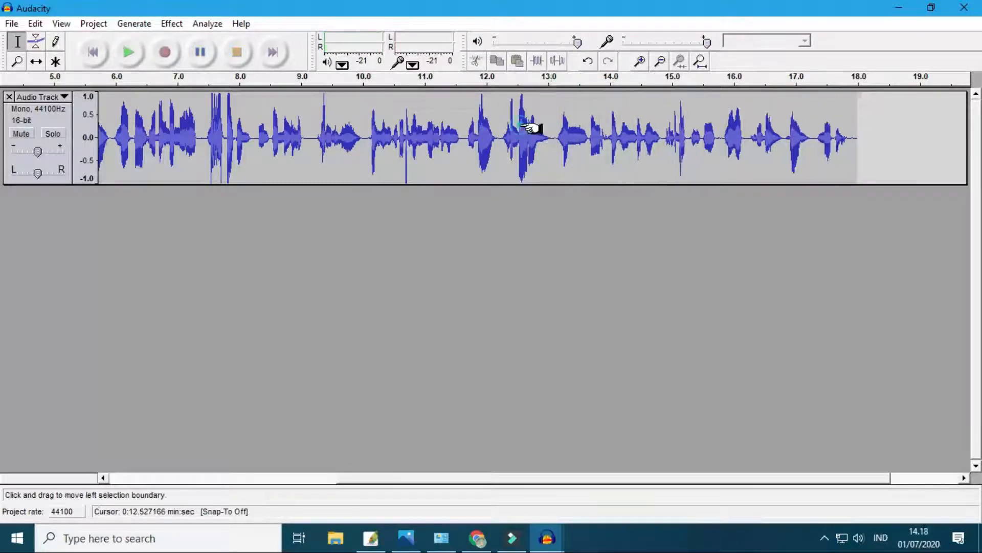
key("space")
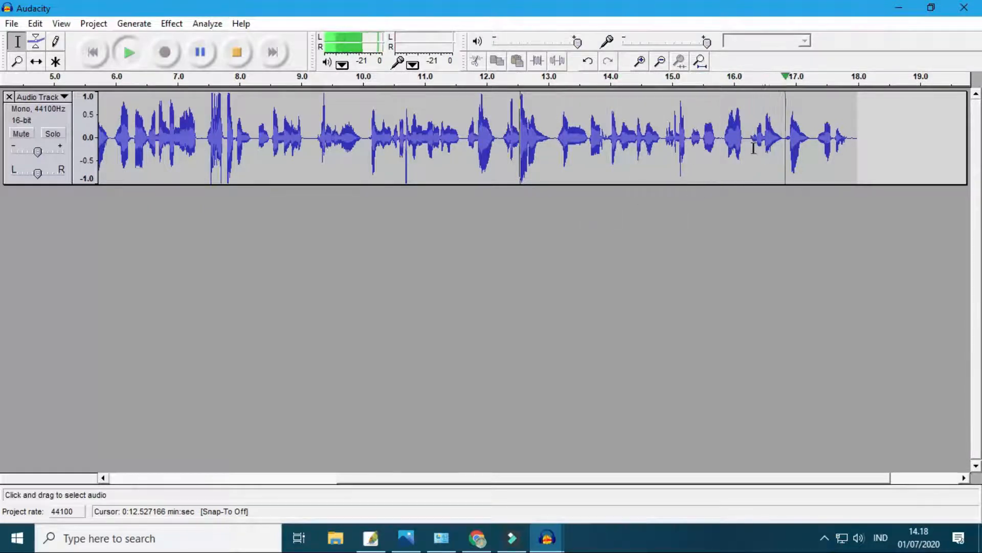
- Listen from about 15.80 s and delete everything from there to the end of the track
left_click(722, 139)
key("space")
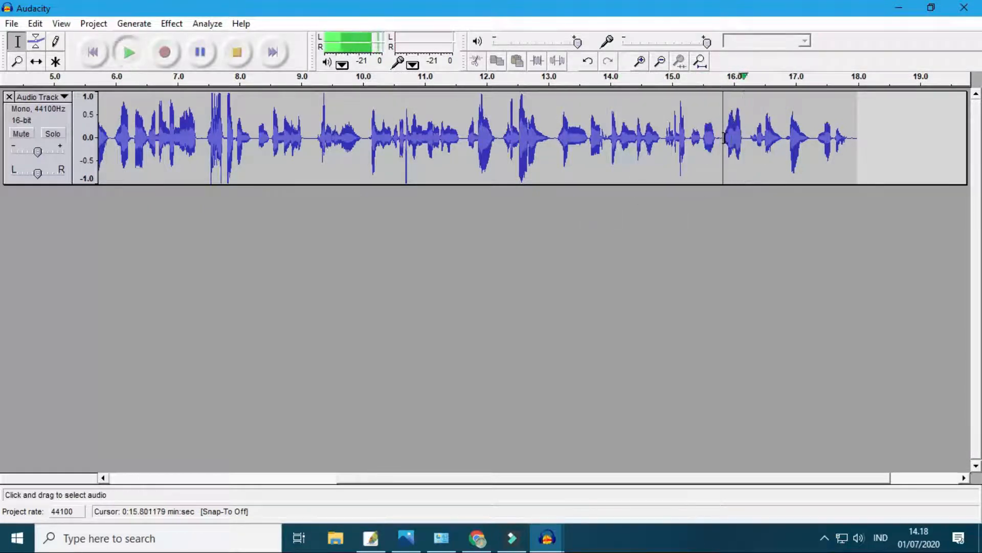
key("space")
left_click_drag(723, 139, 882, 157)
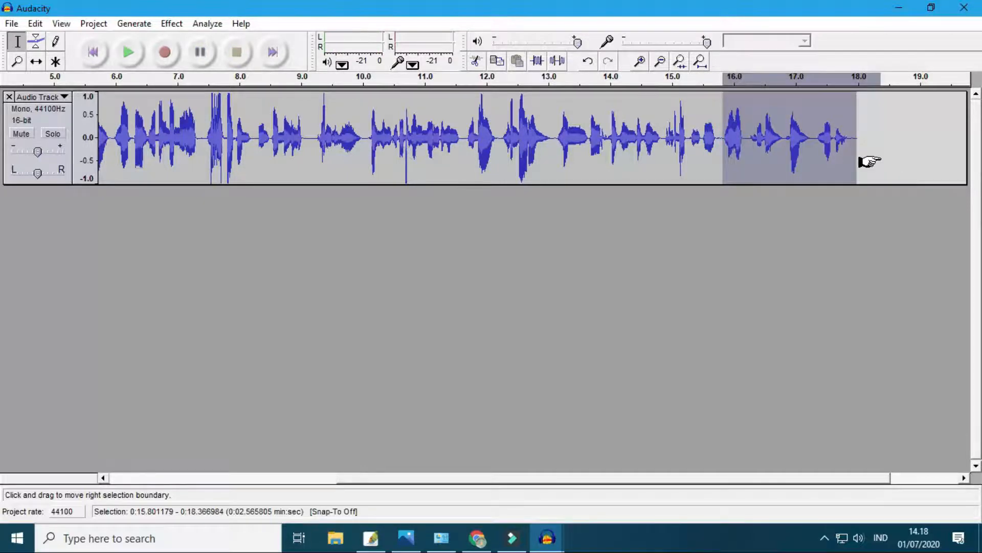
key("Delete")
- Listen to the whole trimmed recording from the beginning, following the playback through its final part
left_click_drag(481, 479, 182, 499)
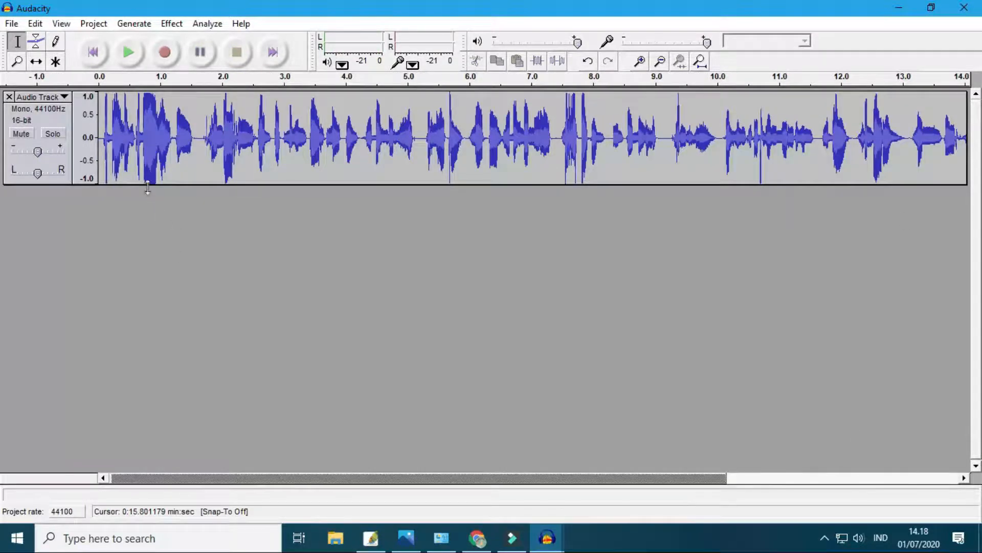
left_click(103, 140)
key("space")
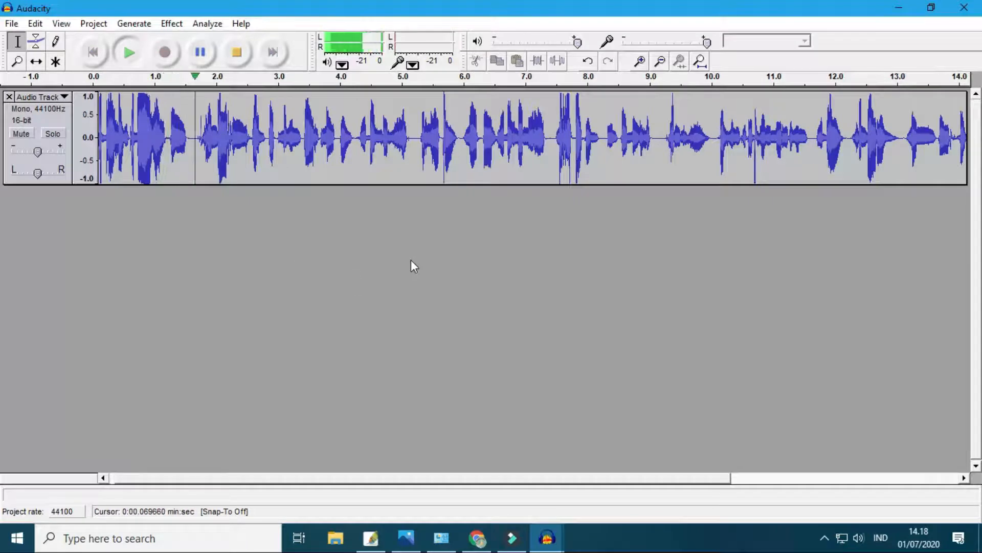
key("space")
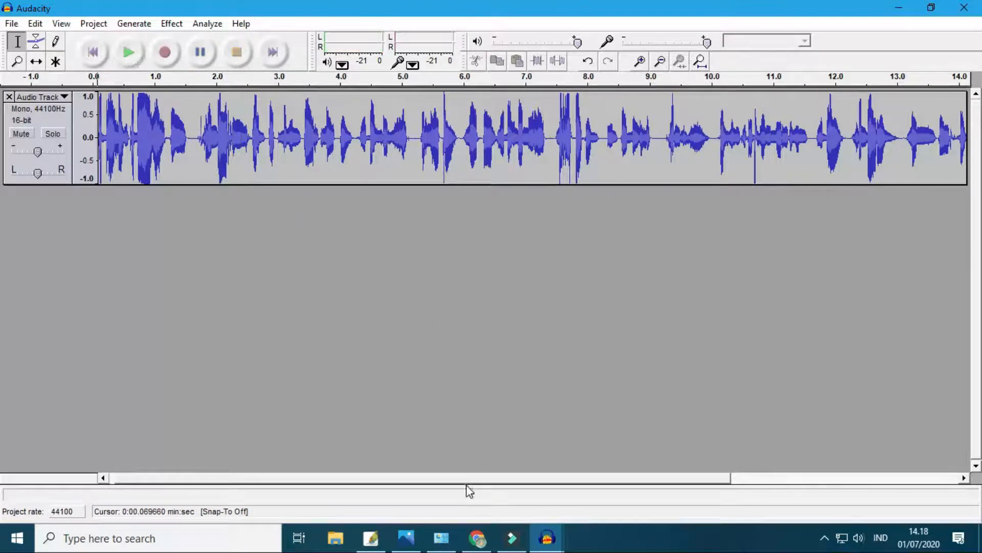
left_click_drag(468, 479, 384, 483)
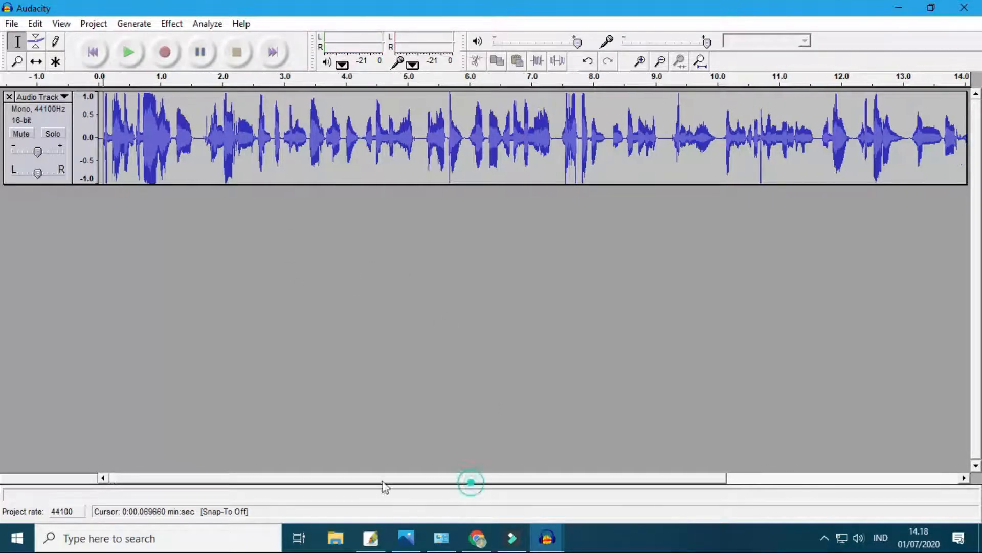
left_click(100, 141)
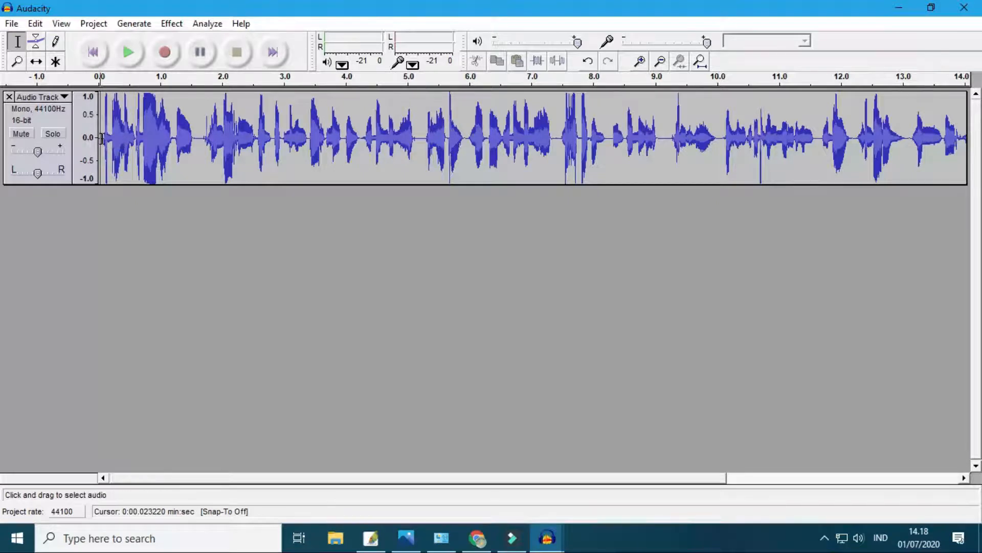
left_click(129, 53)
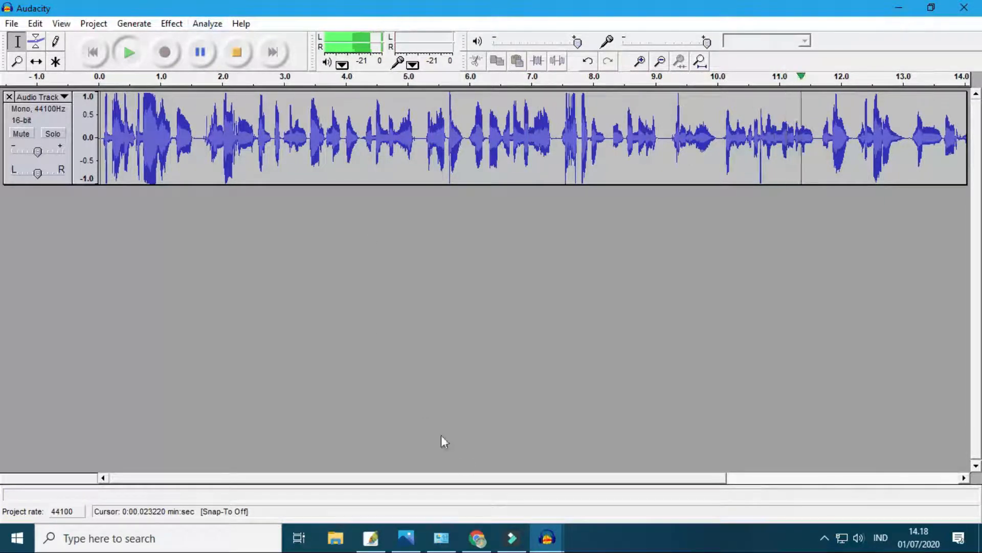
left_click_drag(477, 480, 652, 472)
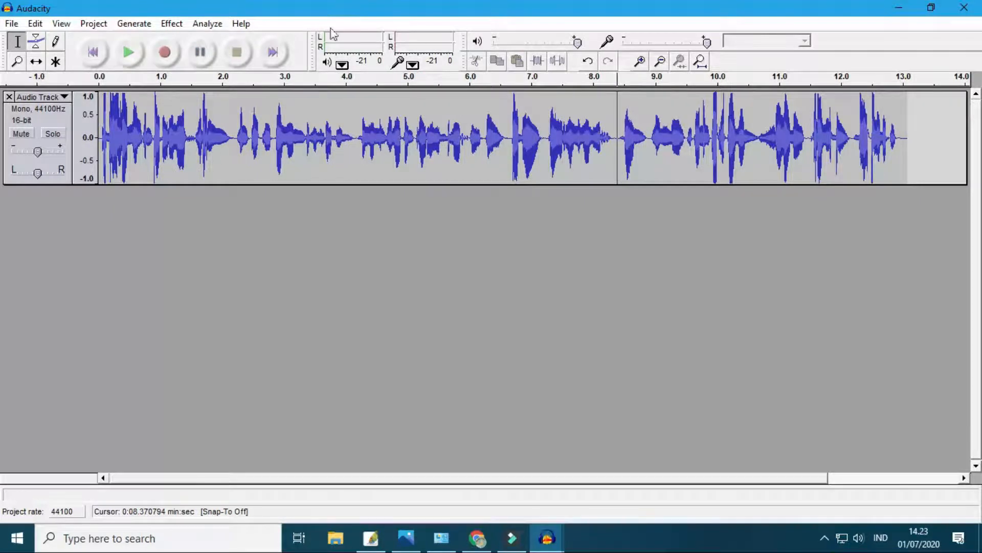
- Switch to Chrome and open Google Drive in a new browser tab
left_click(478, 537)
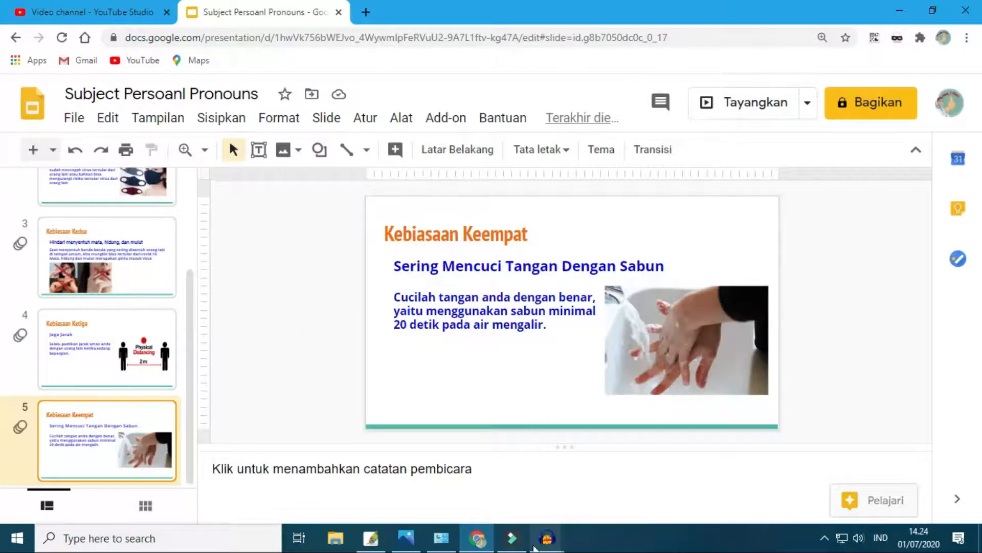
mouse_move(547, 543)
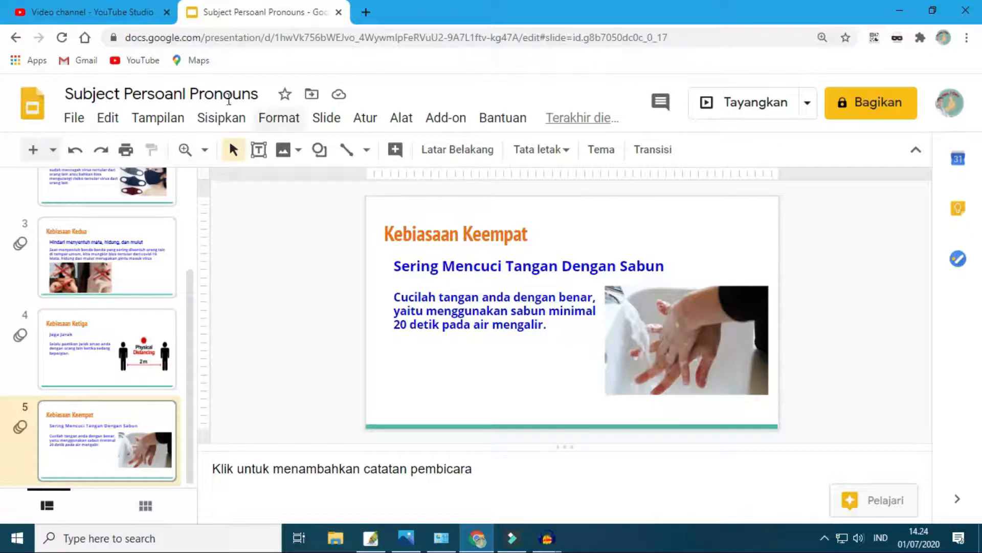
left_click(365, 14)
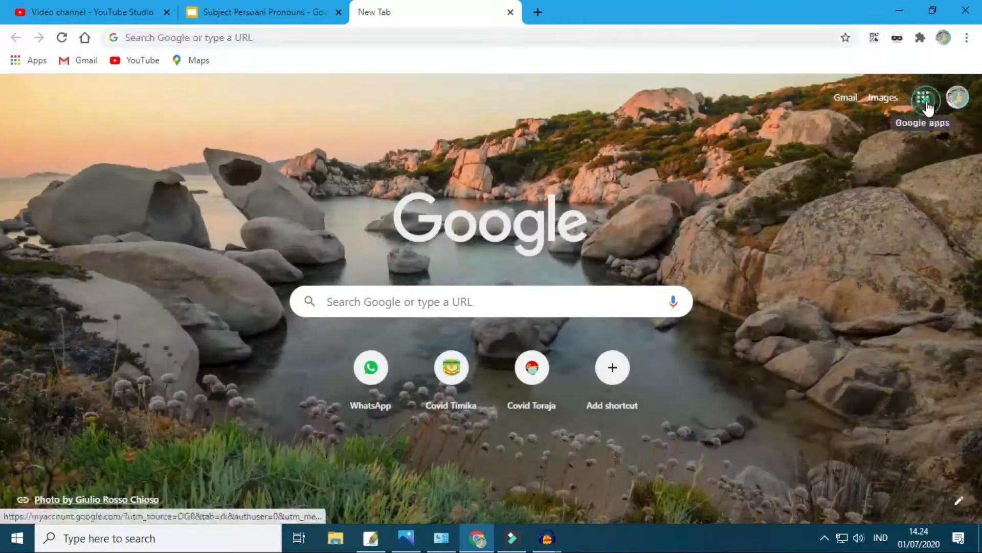
left_click(922, 98)
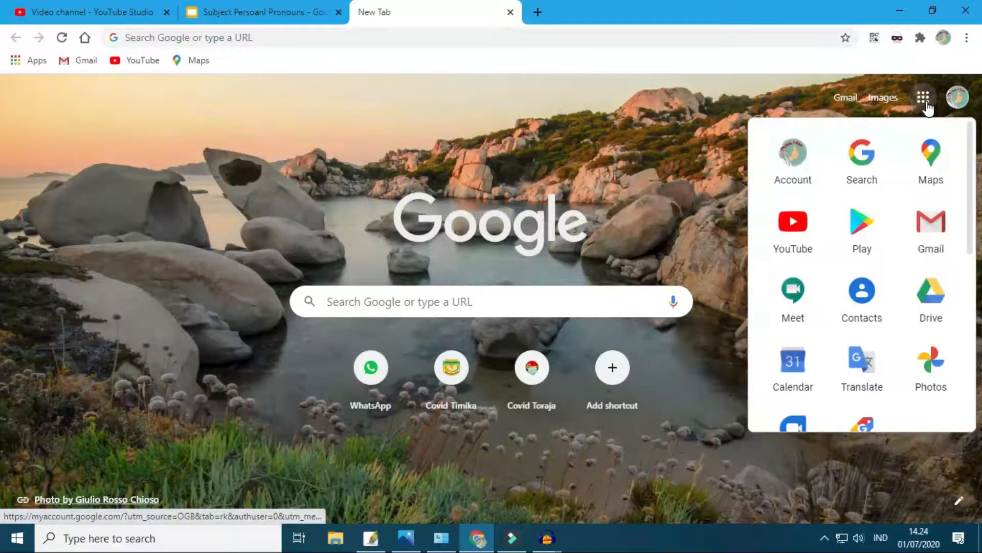
left_click(929, 304)
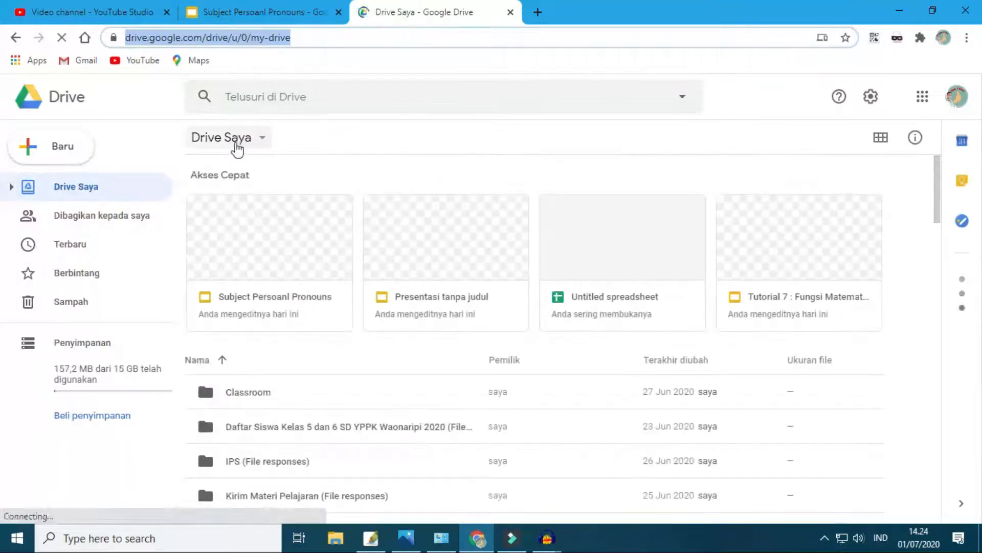
- Upload Rekaman 1.wav through Rekaman 5.wav from the Music folder to My Drive and dismiss the upload summary
left_click(237, 146)
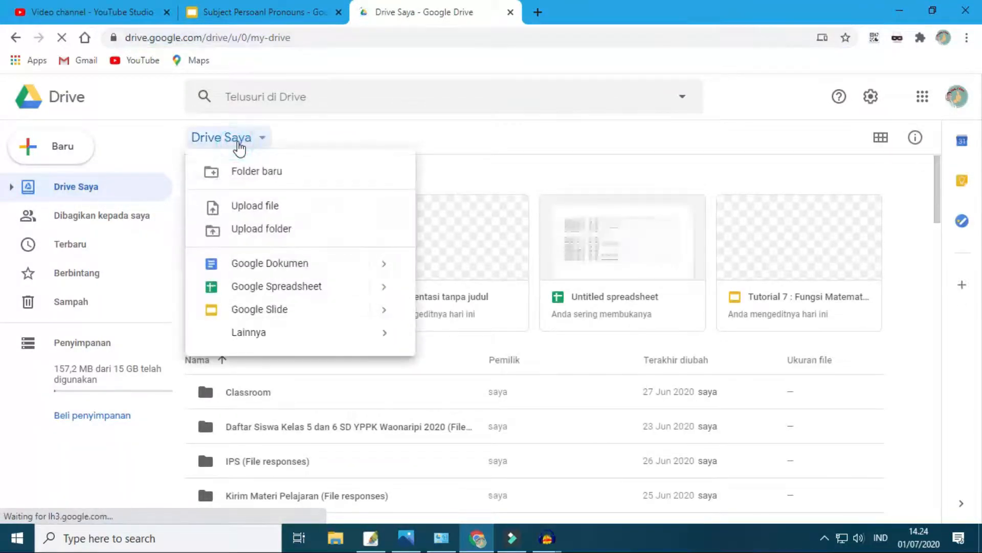
left_click(248, 207)
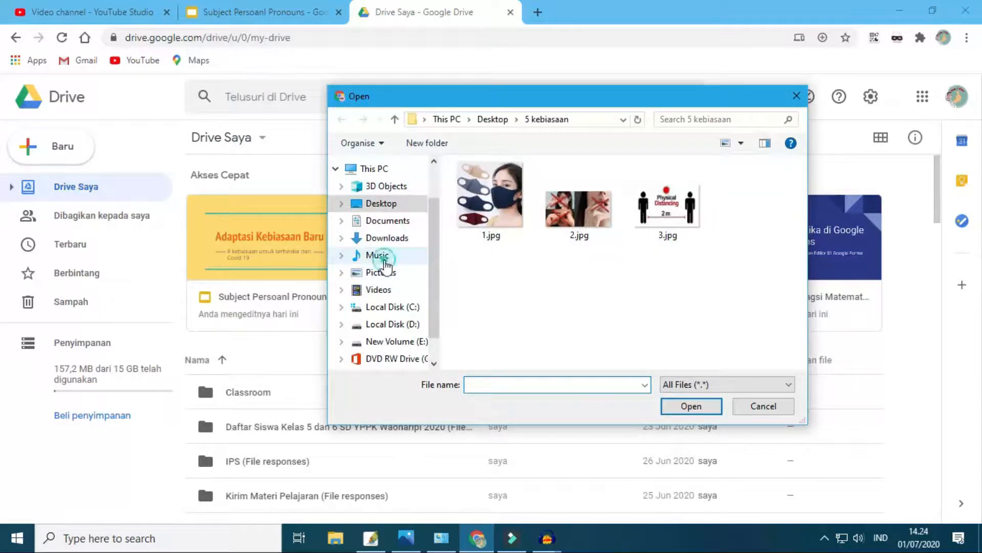
left_click(385, 261)
left_click_drag(800, 222, 797, 329)
left_click(486, 273)
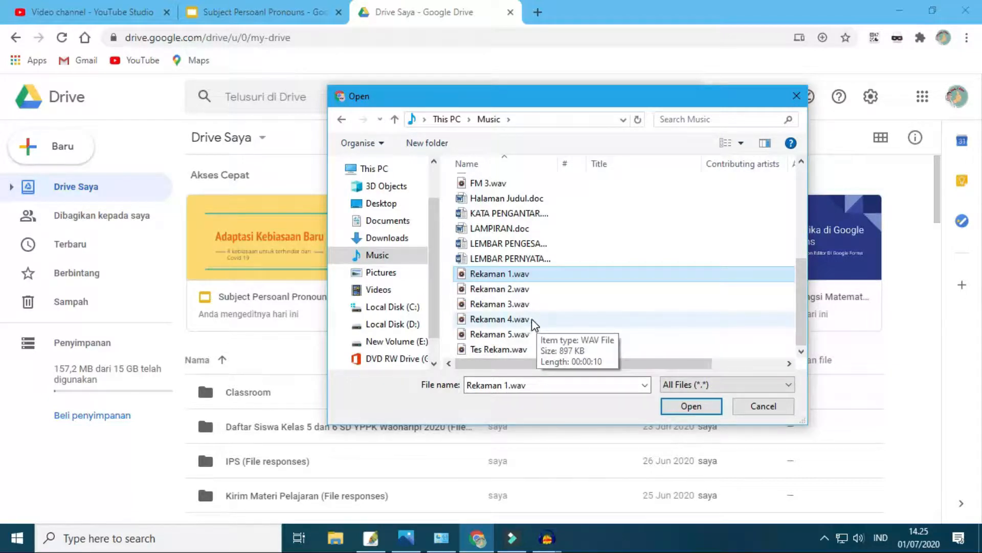
left_click(509, 291, "ctrl")
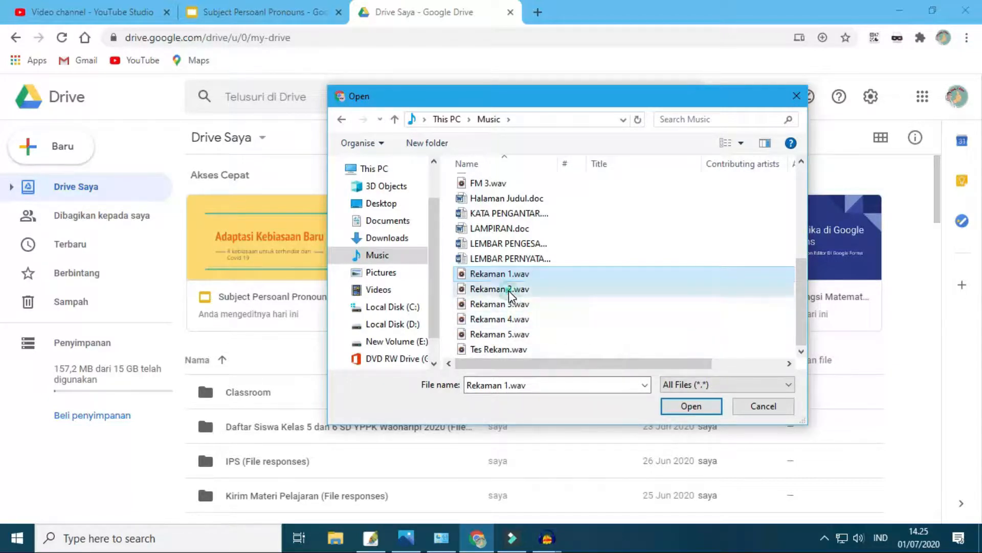
left_click(509, 305, "ctrl")
left_click(509, 320, "ctrl")
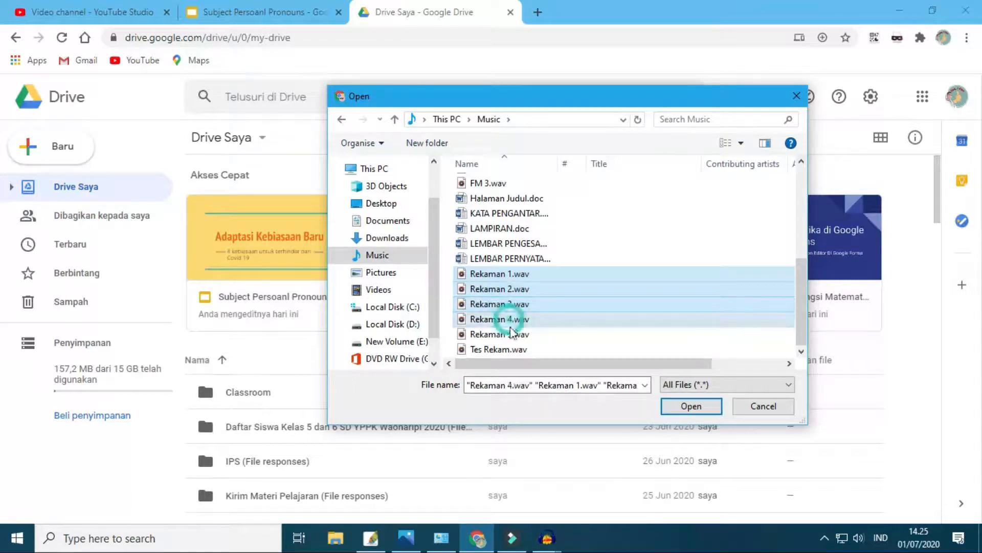
left_click(510, 335, "ctrl")
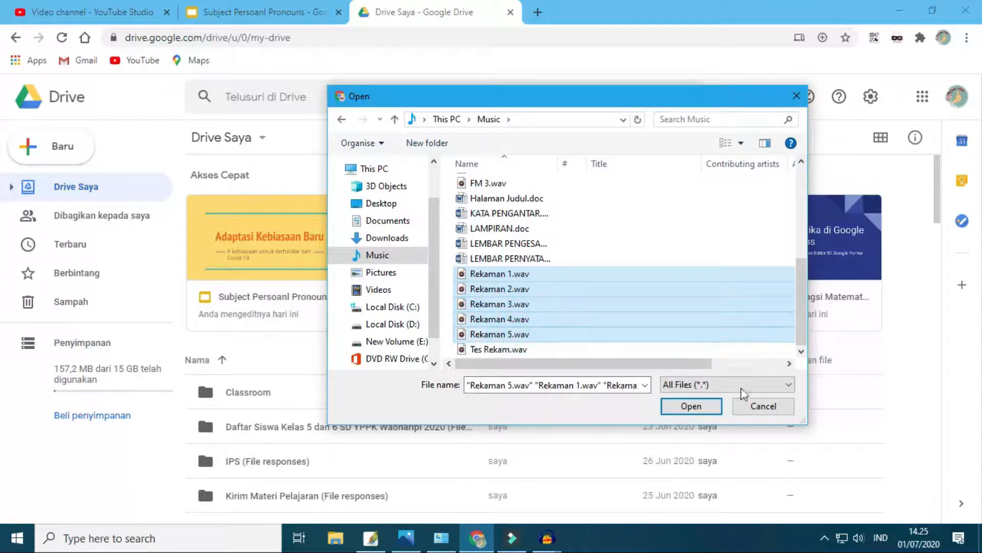
left_click(692, 406)
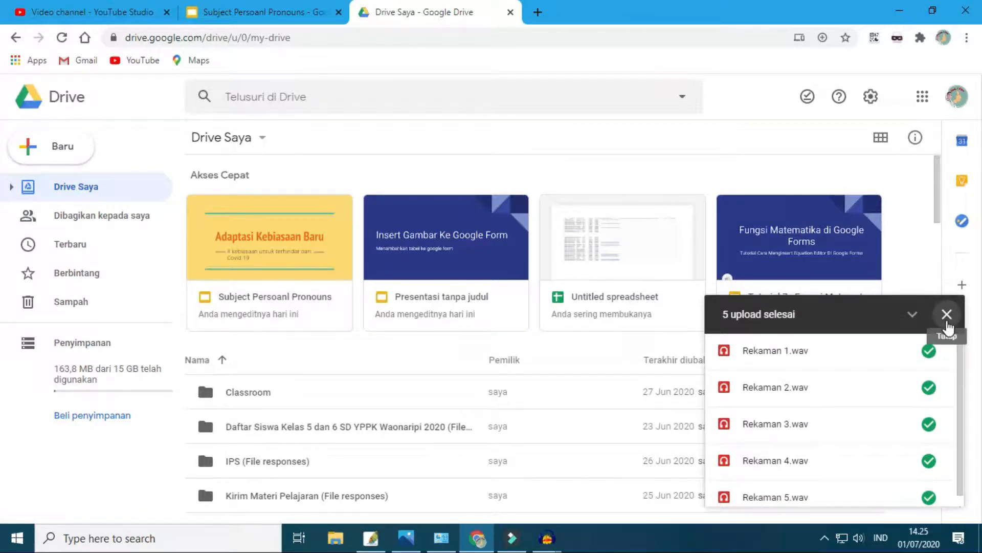
left_click(947, 322)
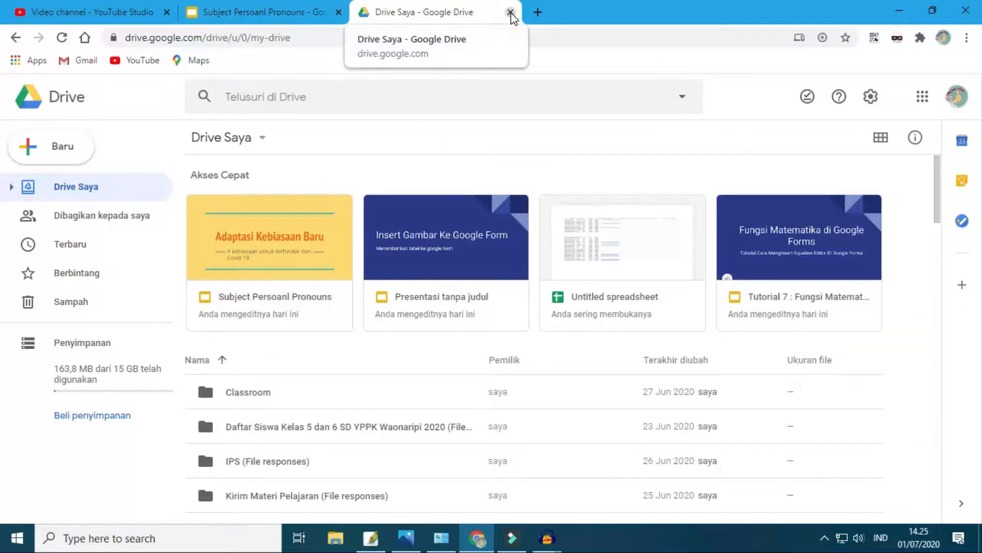
- Close Google Drive and select the title slide "Adaptasi Kebiasaan Baru" in the presentation
left_click(510, 12)
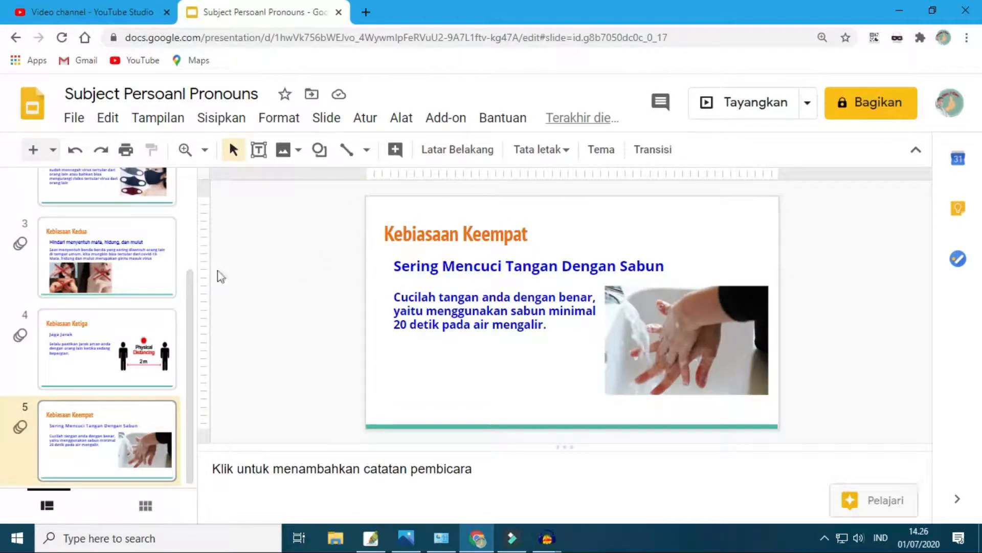
left_click_drag(192, 307, 213, 427)
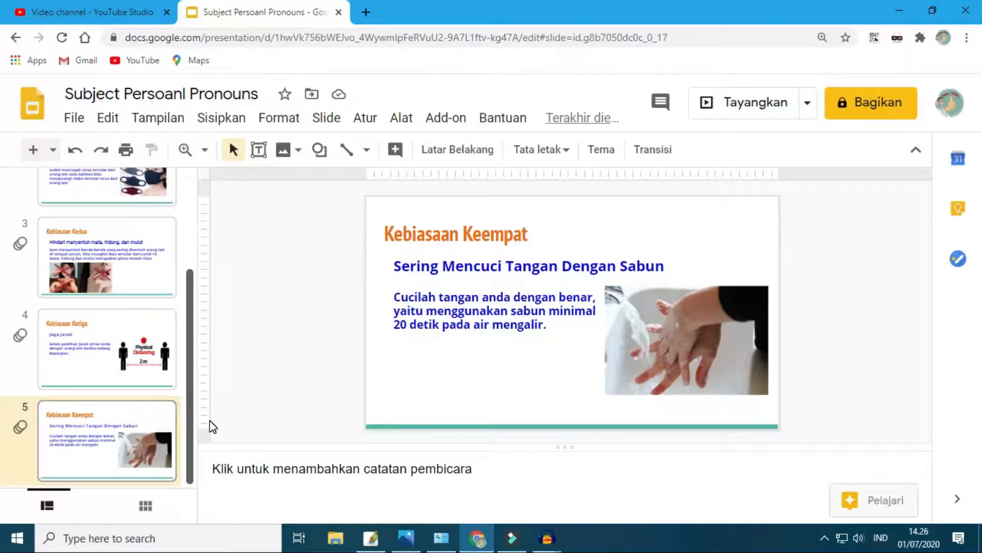
left_click_drag(190, 289, 183, 193)
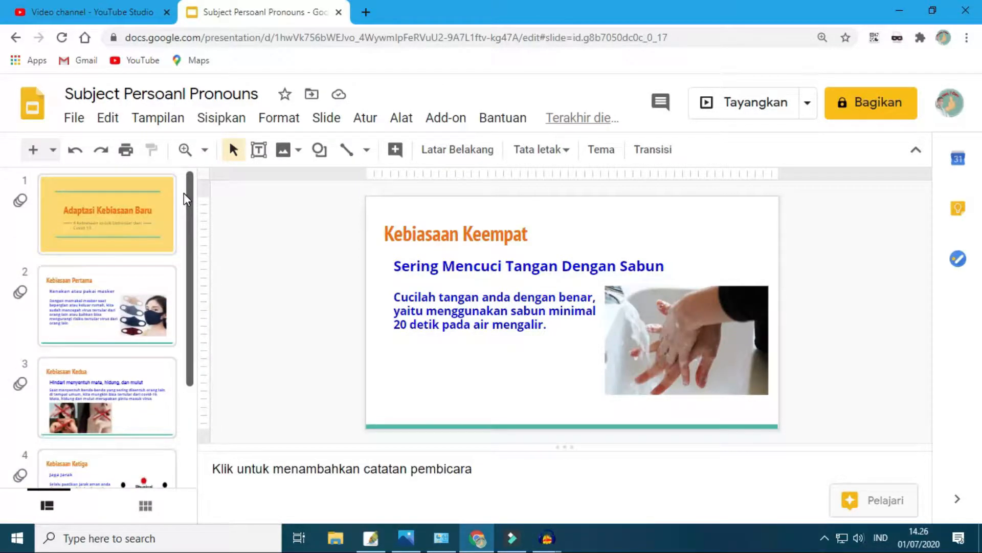
left_click(92, 219)
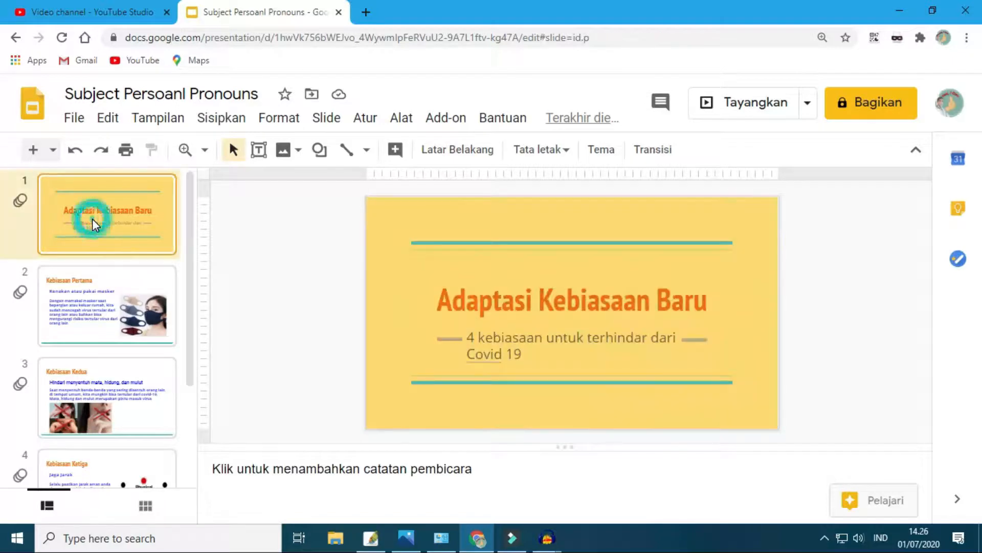